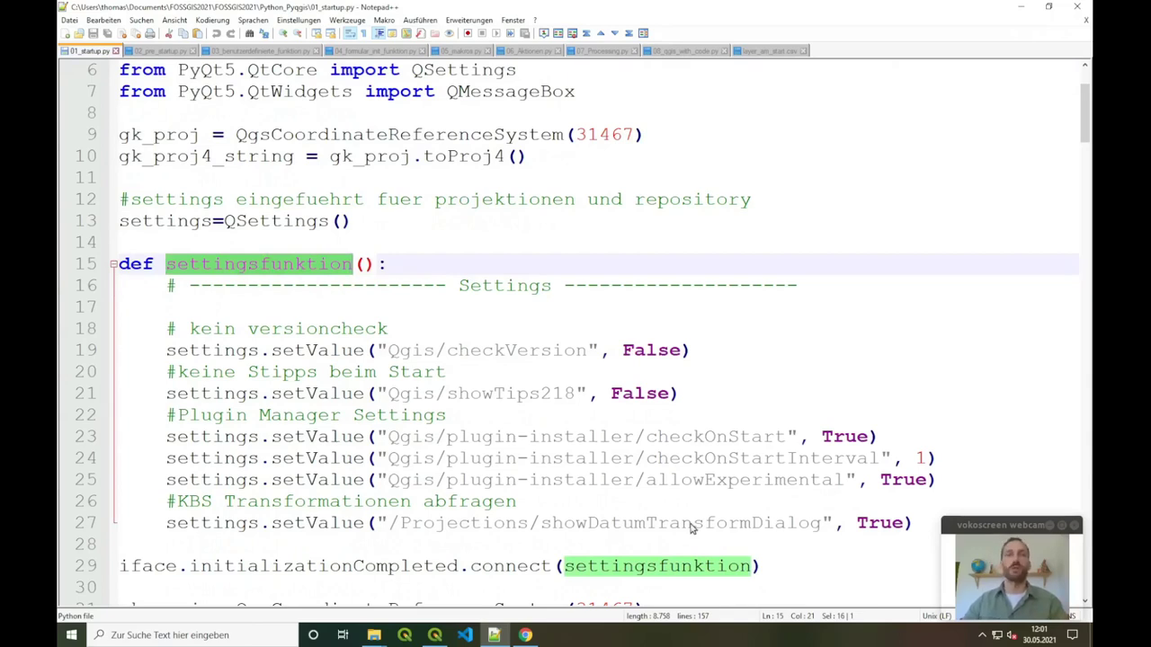
- Examine the startup script's check for the BWTA2017.gsb grid file, highlighting the isfile call and the file name
scroll(690, 528, "down", 7)
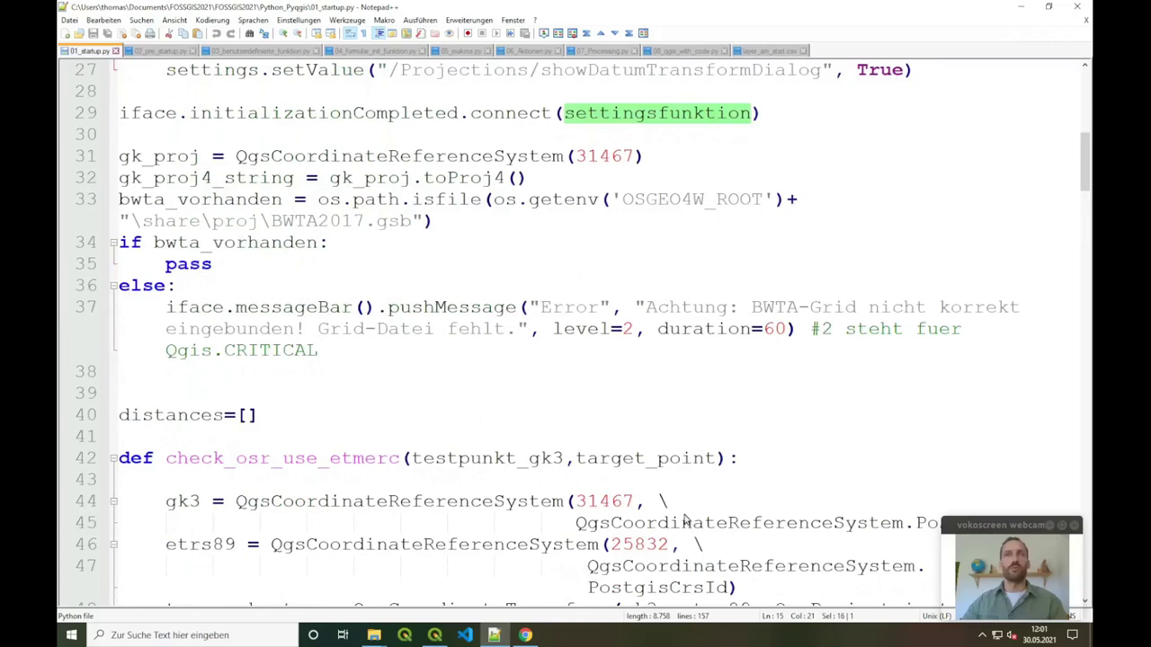
scroll(614, 500, "up", 2)
double_click(444, 329)
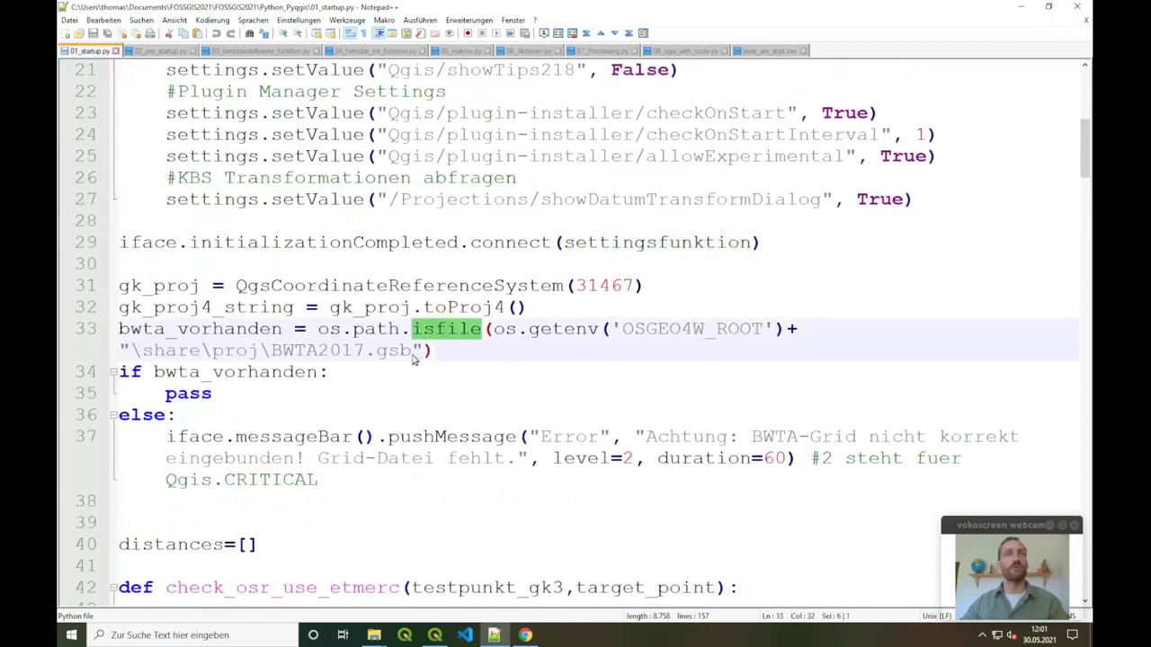
double_click(299, 357)
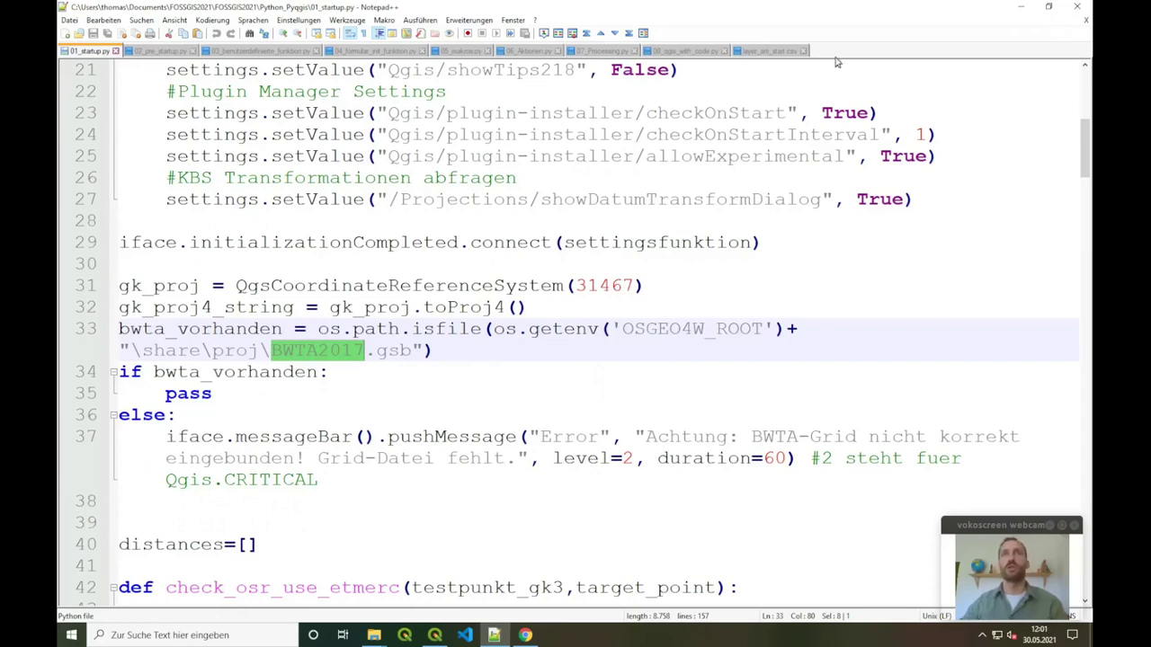
- Switch to QGIS, check the transformation message about the BWTA grid and dismiss it
left_click(1019, 11)
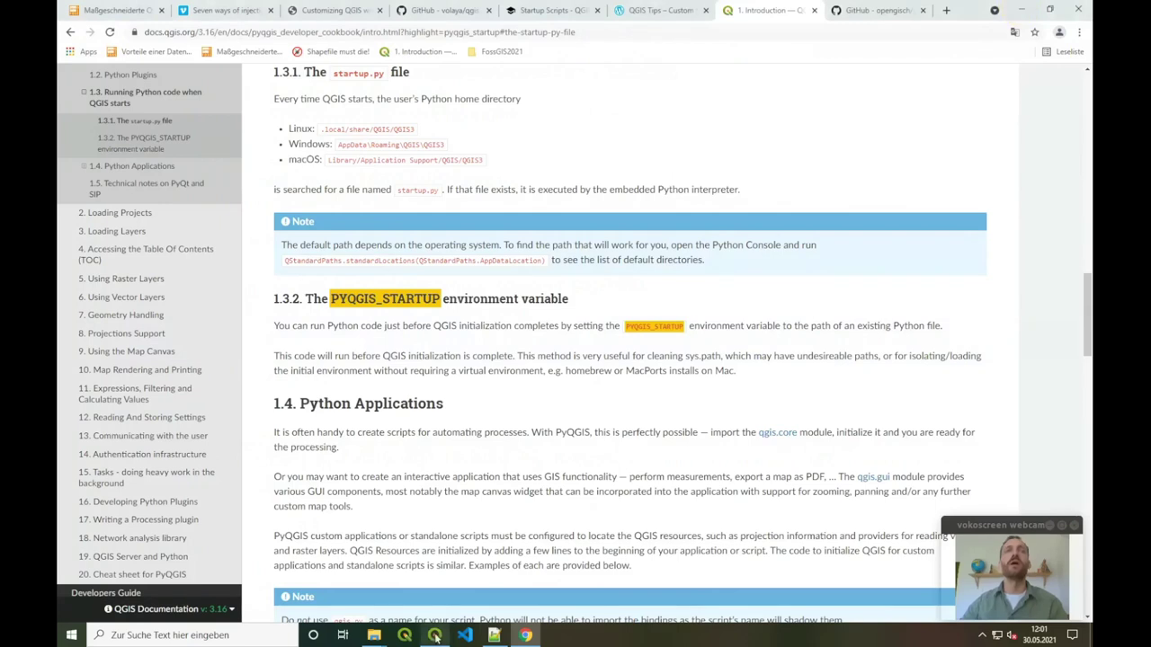
left_click(435, 636)
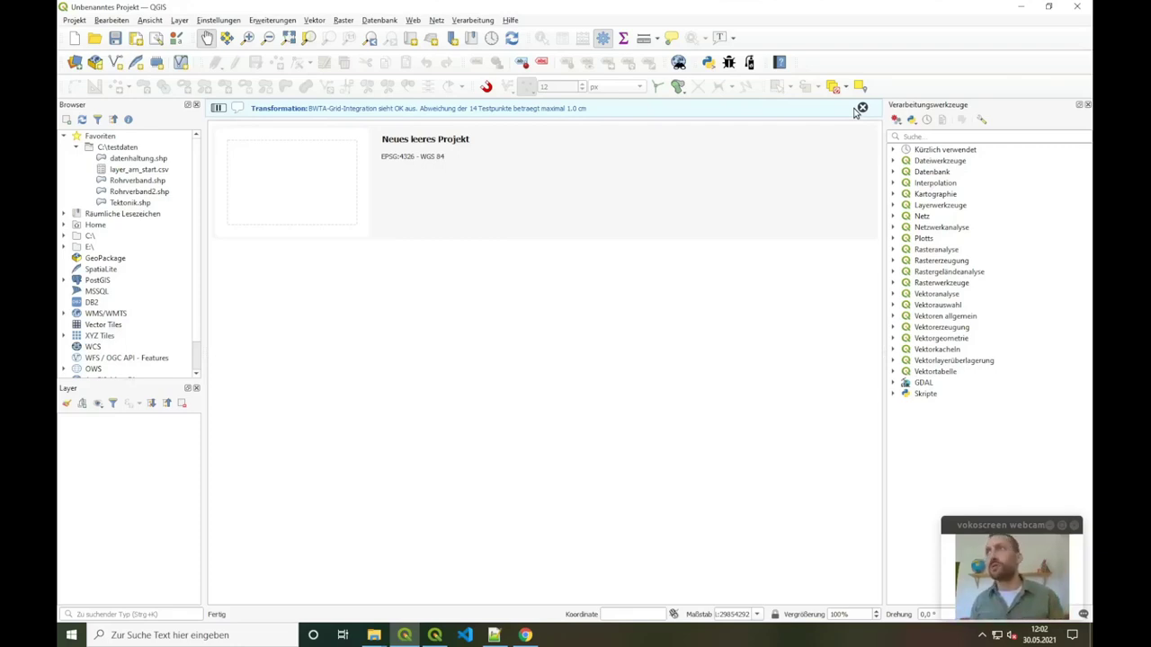
left_click(858, 109)
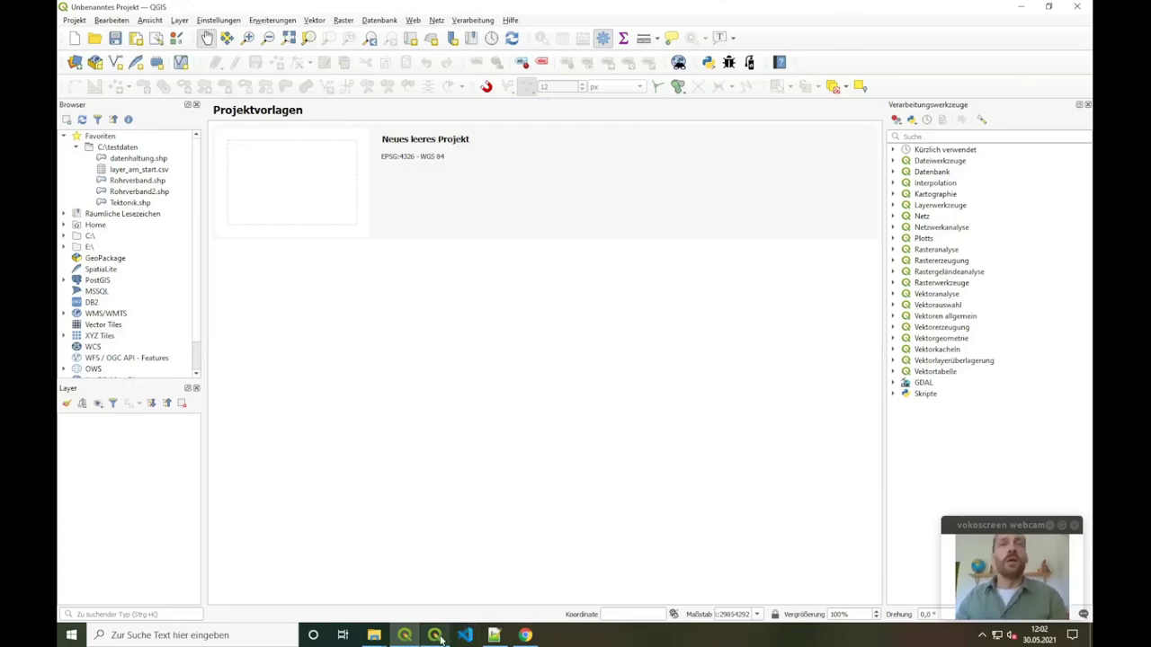
- Switch to File Explorer and rename BWTA2017.gsb in the OSGeo4W64 share\proj folder to BBBWTA2017.gsb
left_click(374, 635)
left_click(429, 596)
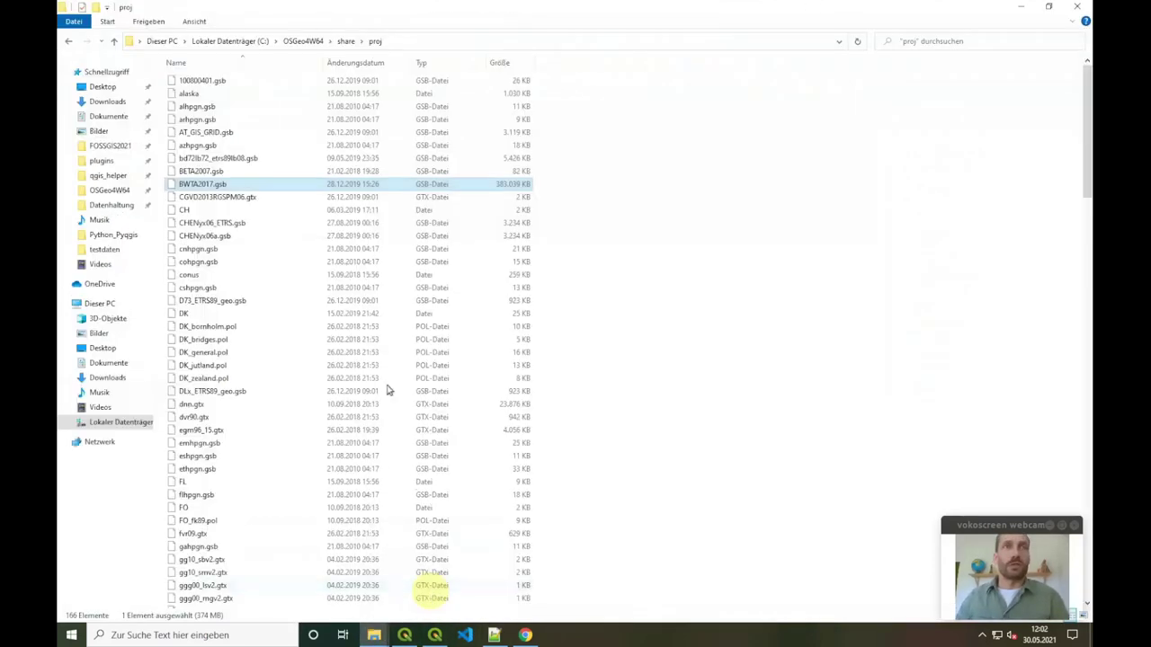
left_click(190, 185)
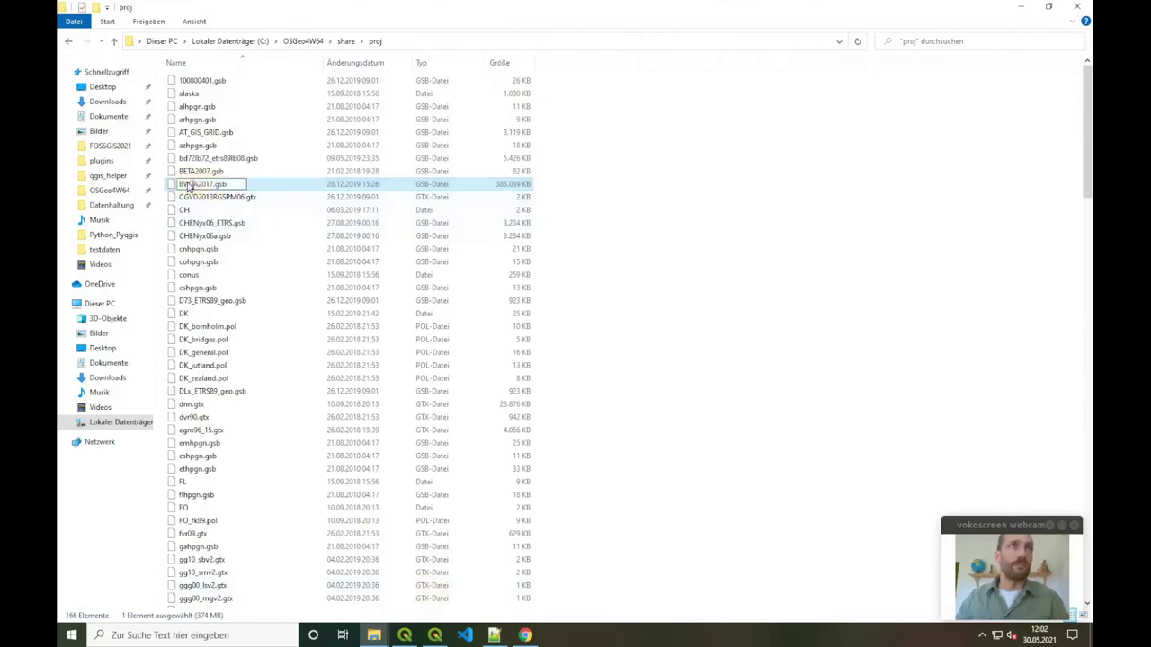
type("BB")
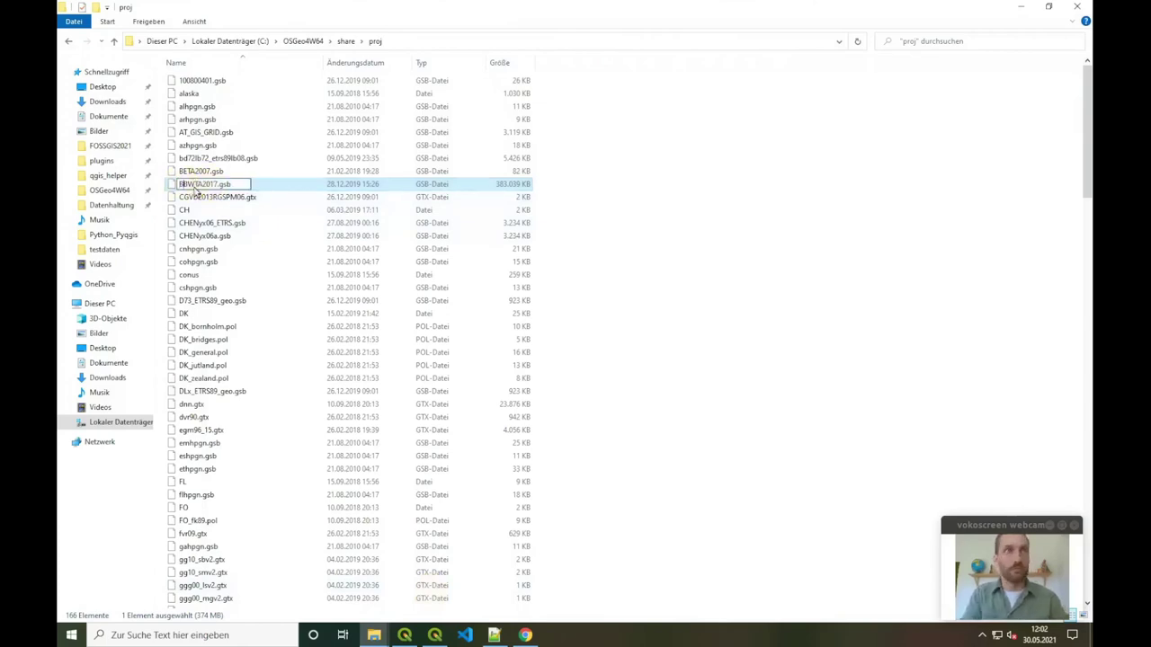
key("Return")
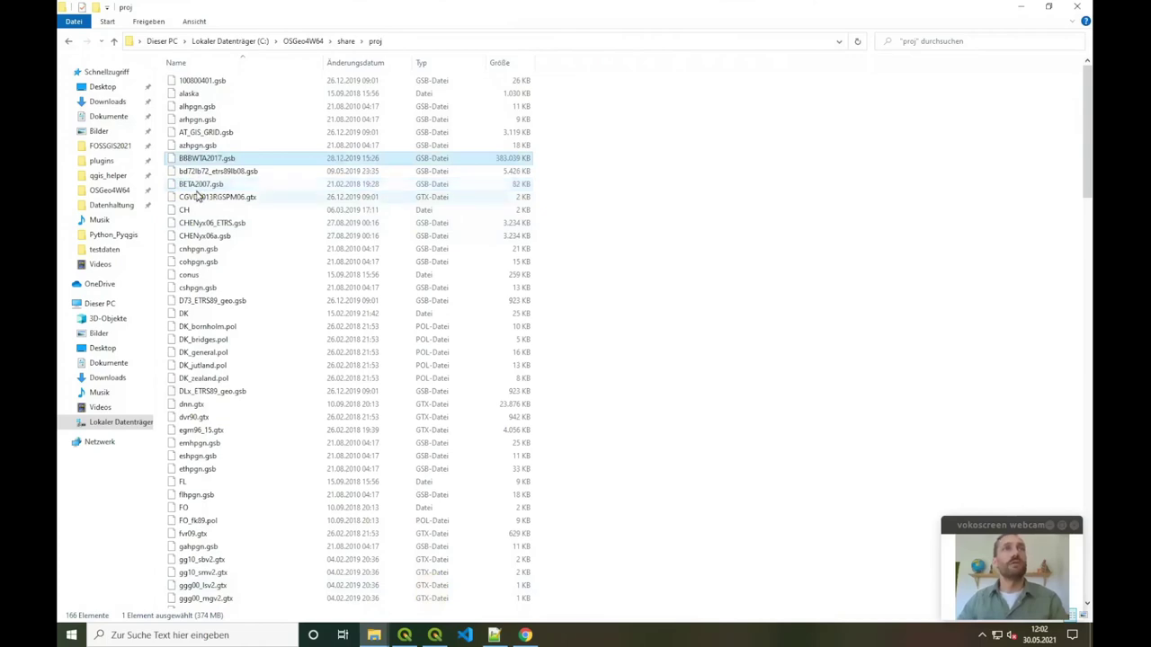
- Restart QGIS to check its startup messages about the BWTA grid, dismiss them and close that instance
left_click(409, 636)
right_click(409, 635)
left_click(406, 608)
left_click(404, 634)
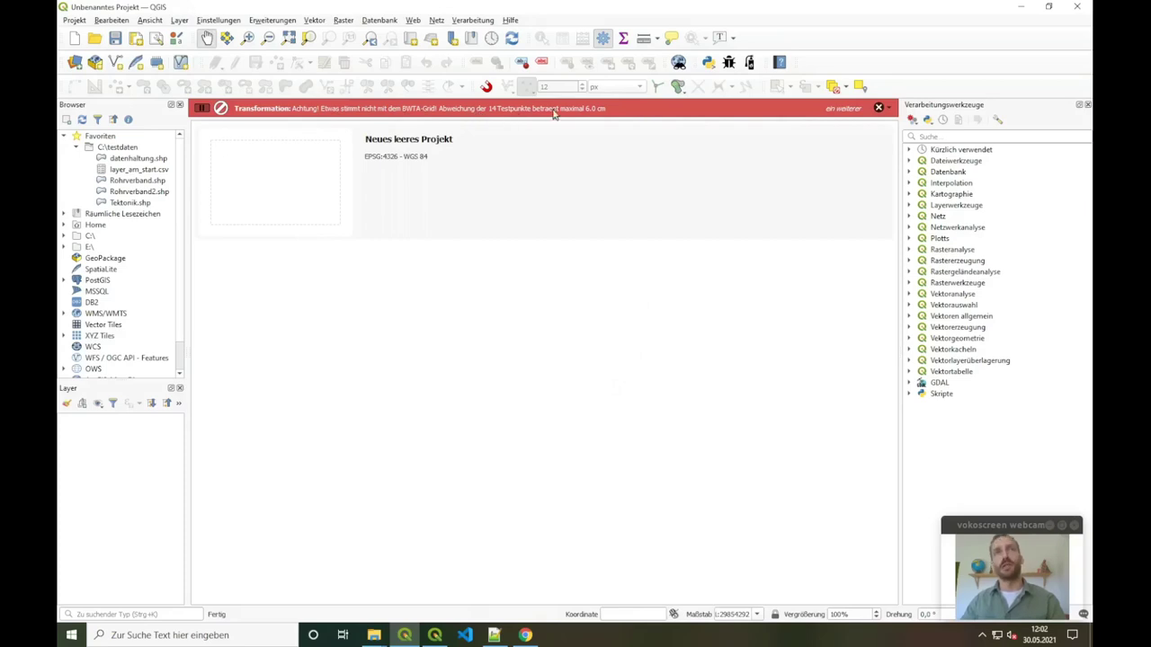
left_click(878, 108)
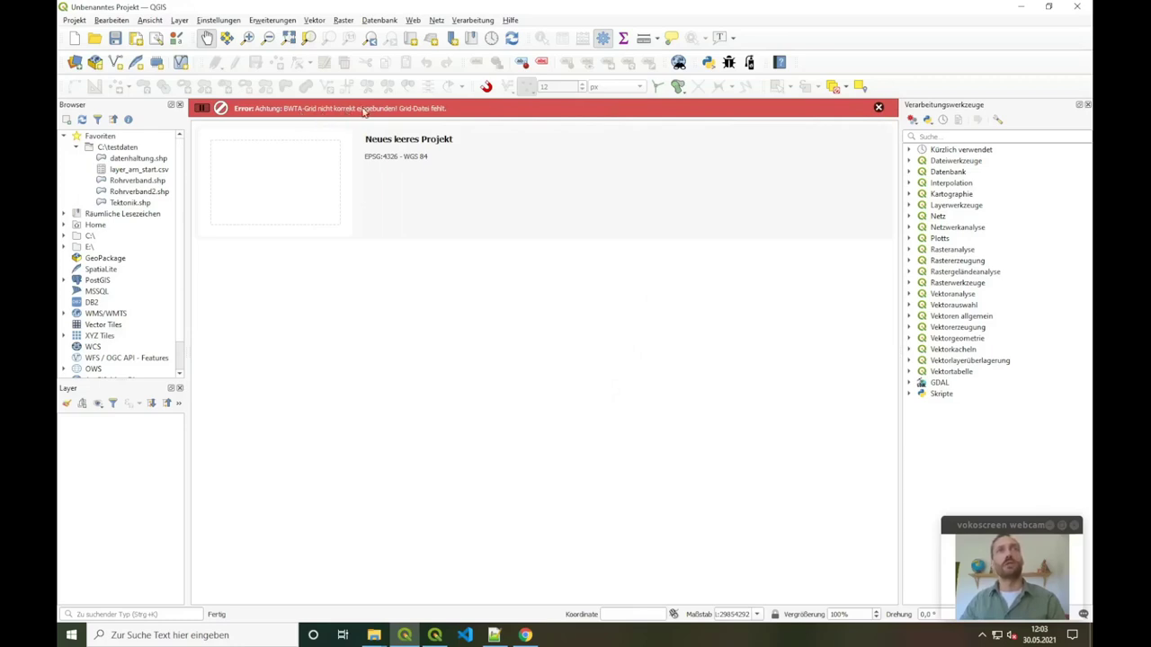
left_click(878, 108)
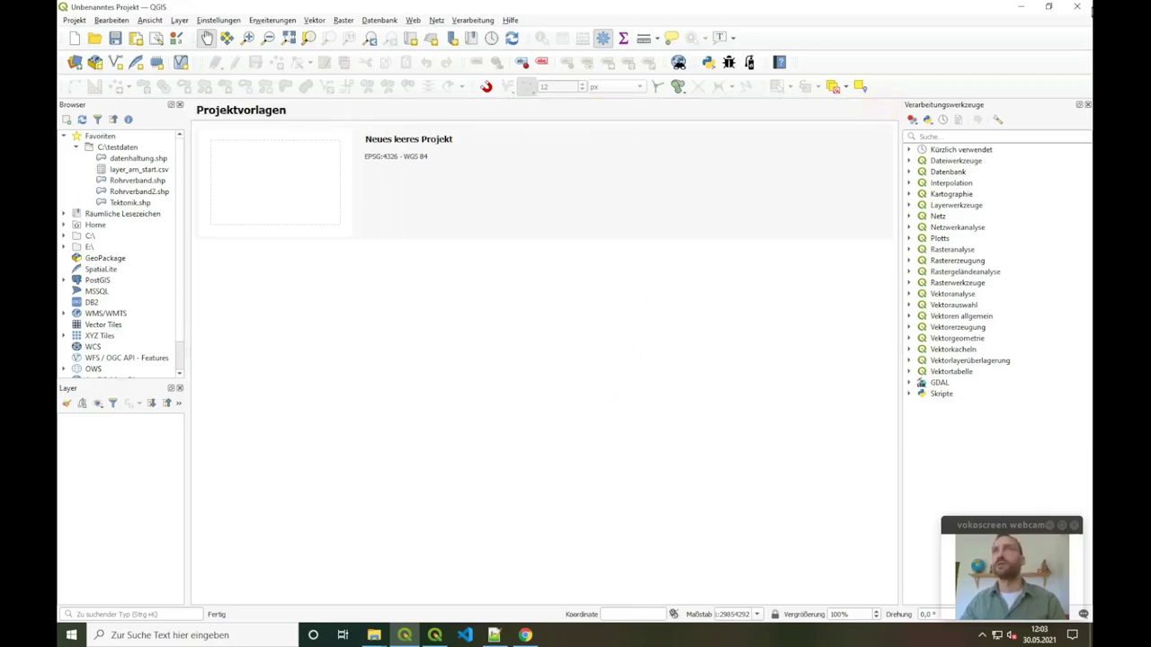
left_click(1086, 6)
- Rename BBBWTA2017.gsb in the proj folder back to BWTA2017.gsb and minimize File Explorer
left_click(200, 160)
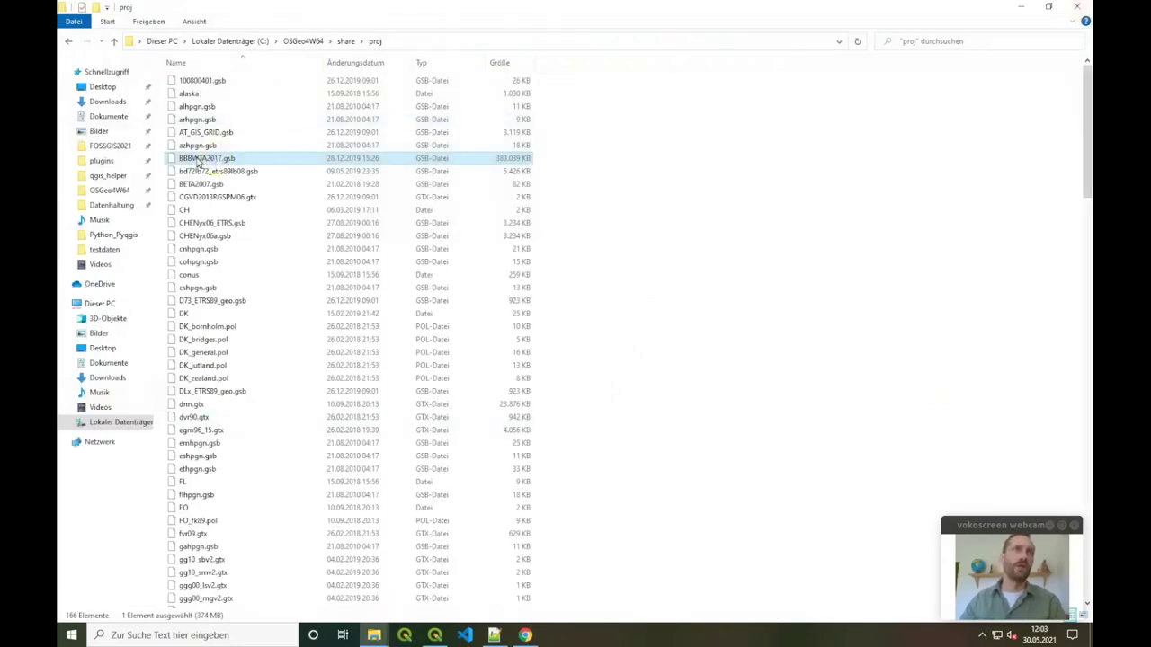
left_click_drag(190, 163, 178, 163)
key("BackSpace")
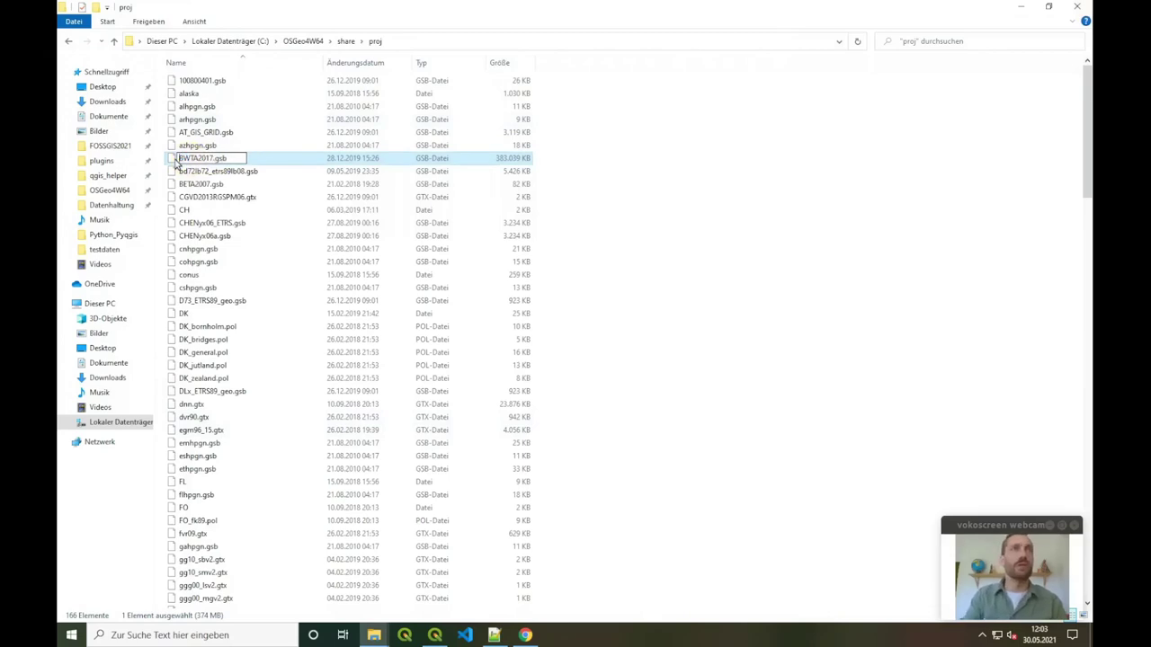
key("Return")
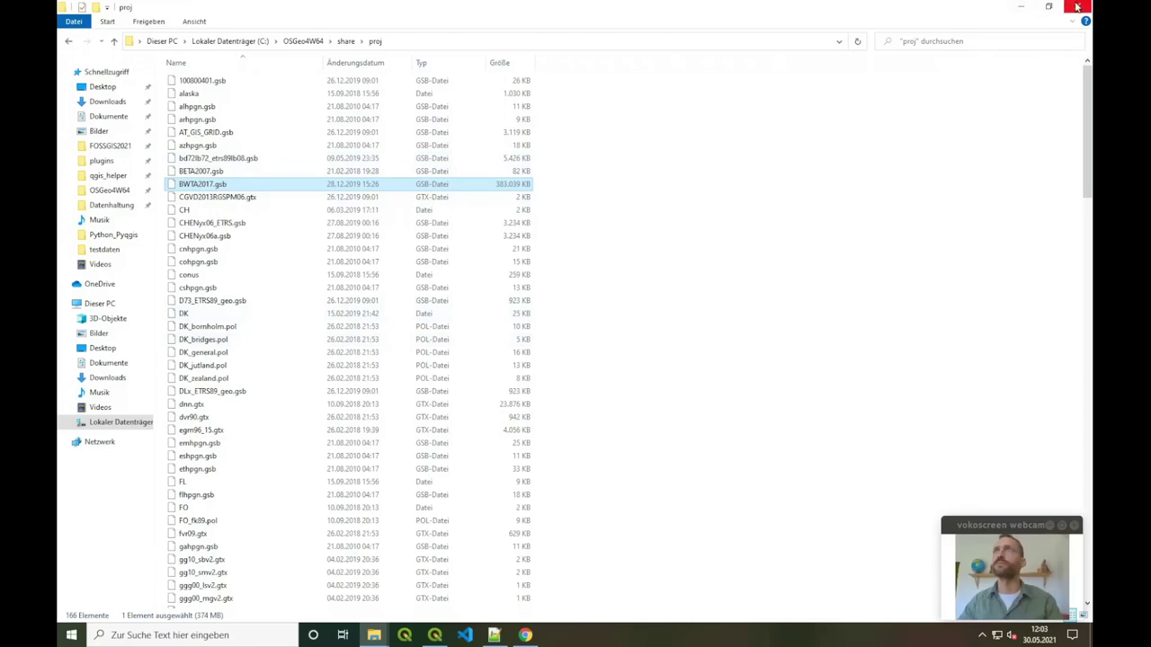
left_click(1020, 7)
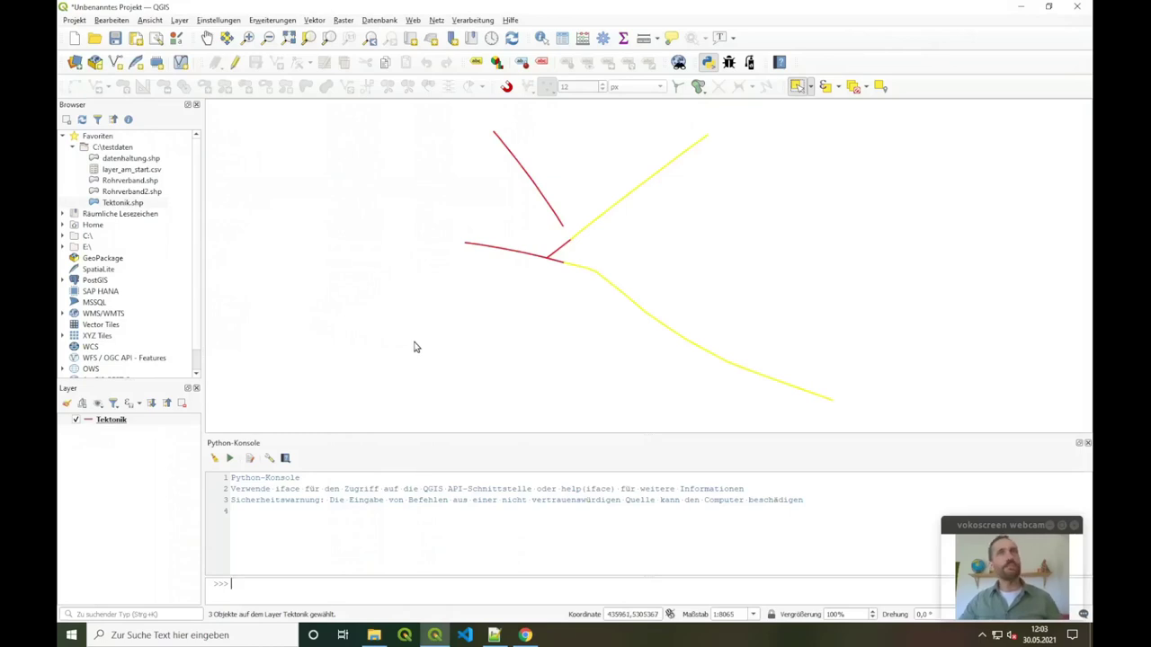
- Close the Python console and open the project 03_benutzerdefinierte_funktion.qgz, discarding the current project's changes
left_click(1087, 443)
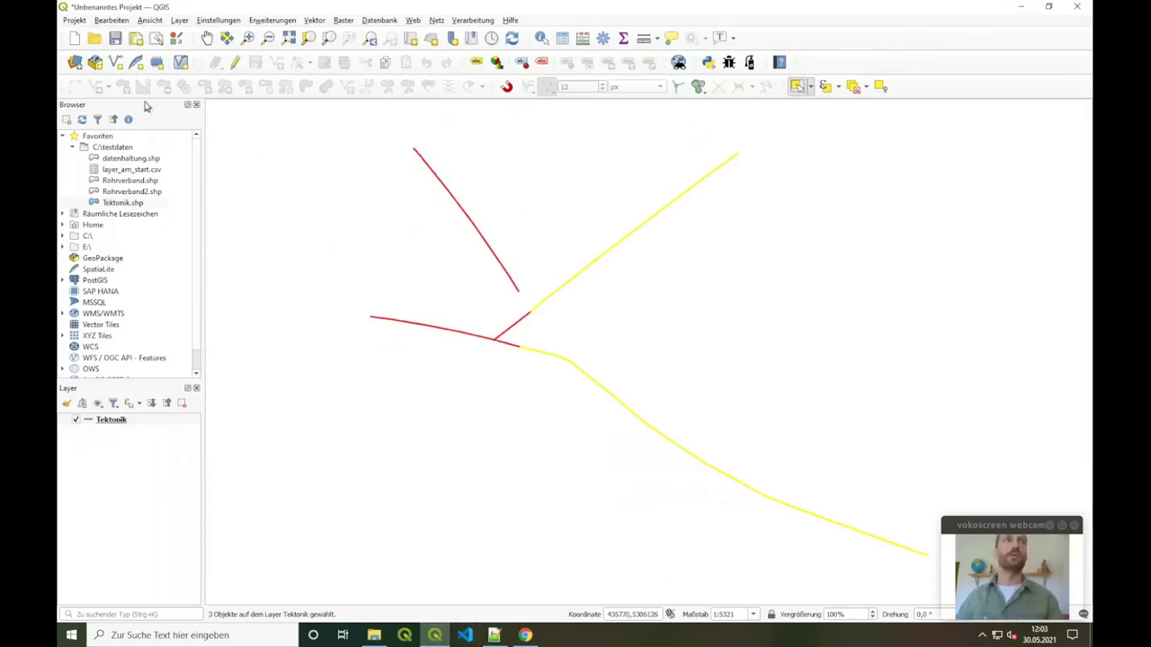
left_click(74, 20)
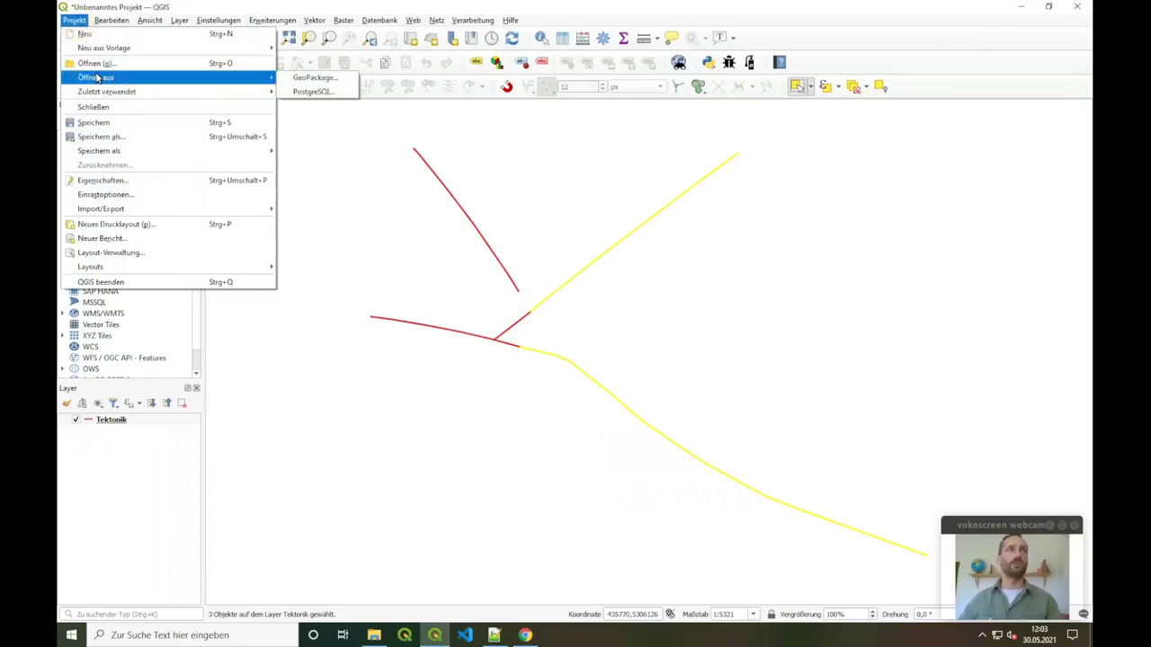
left_click(96, 63)
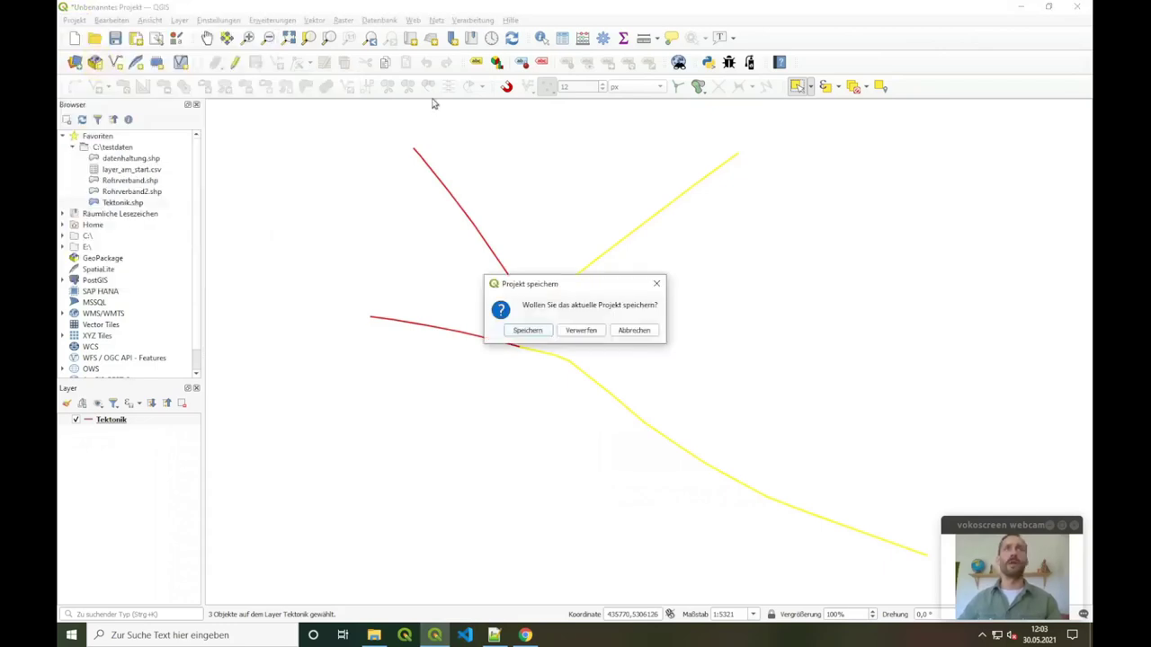
left_click(589, 333)
left_click(222, 144)
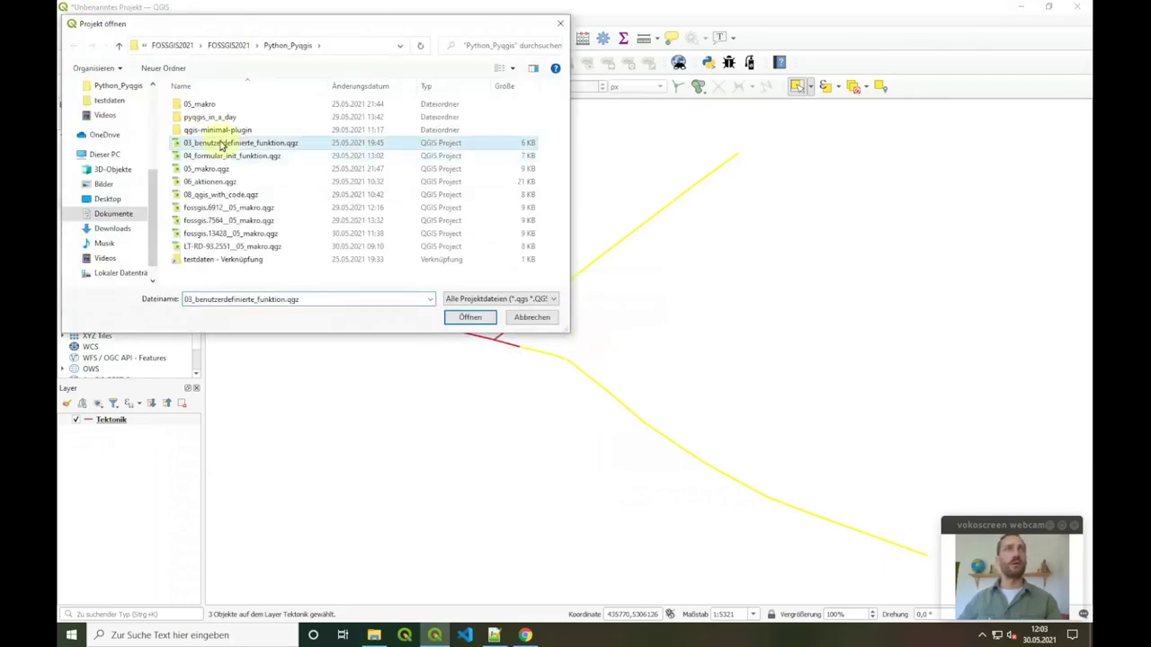
left_click(471, 319)
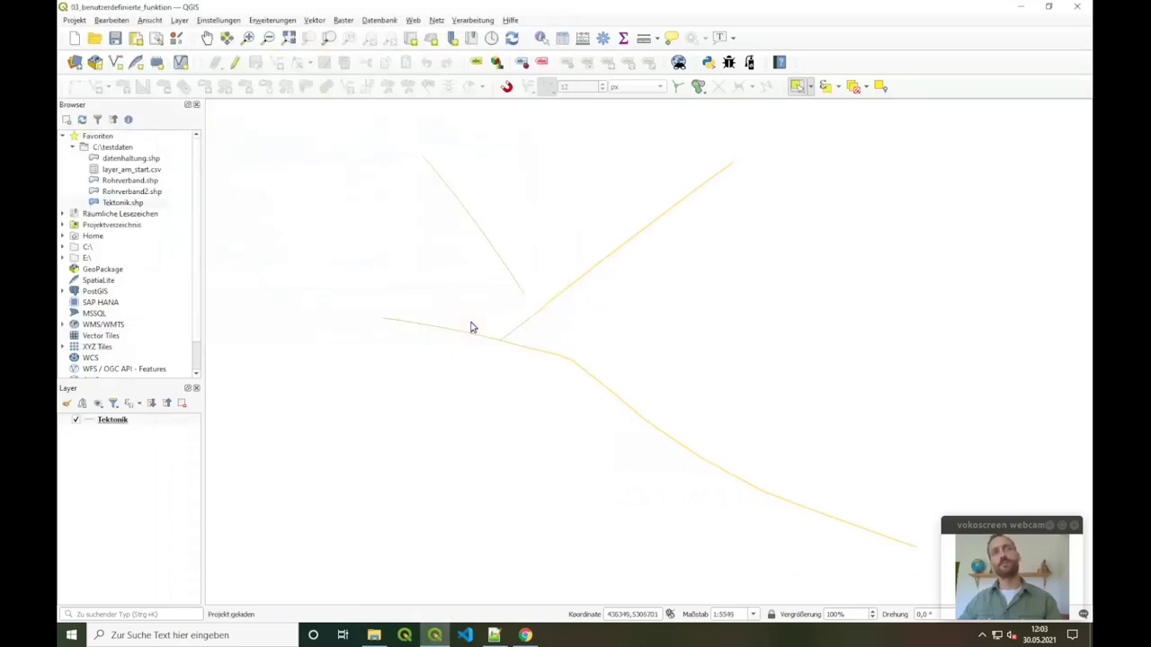
- Open the field calculator for the Tektonik layer, enter sdf as a trial expression and clear it
left_click(582, 39)
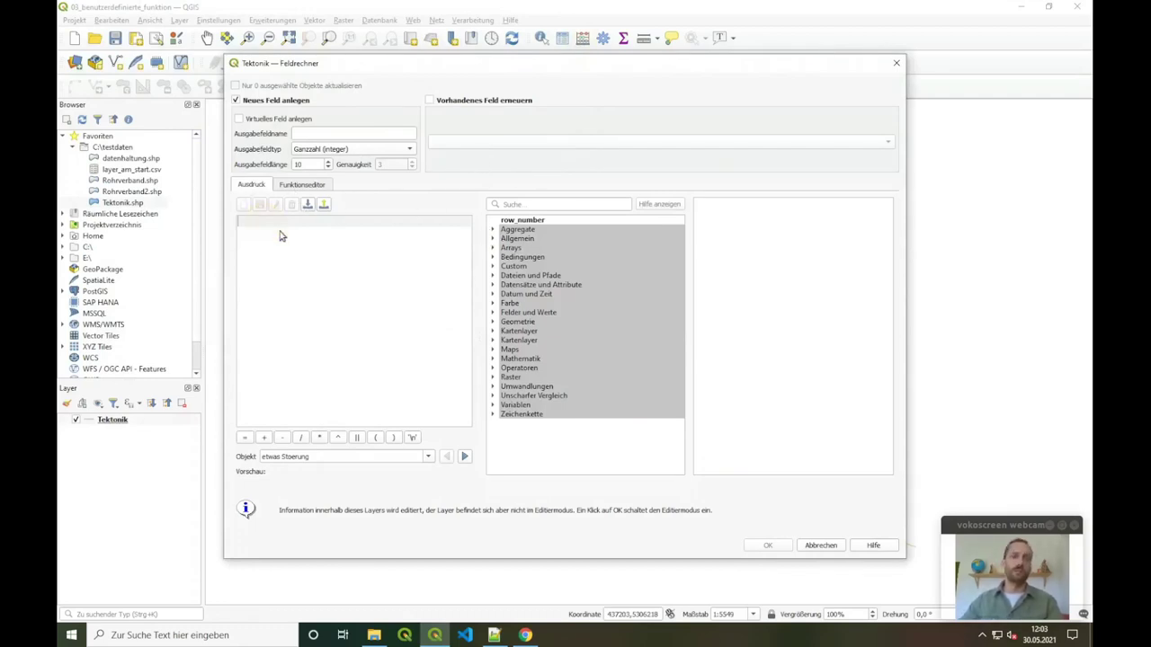
type("sdf")
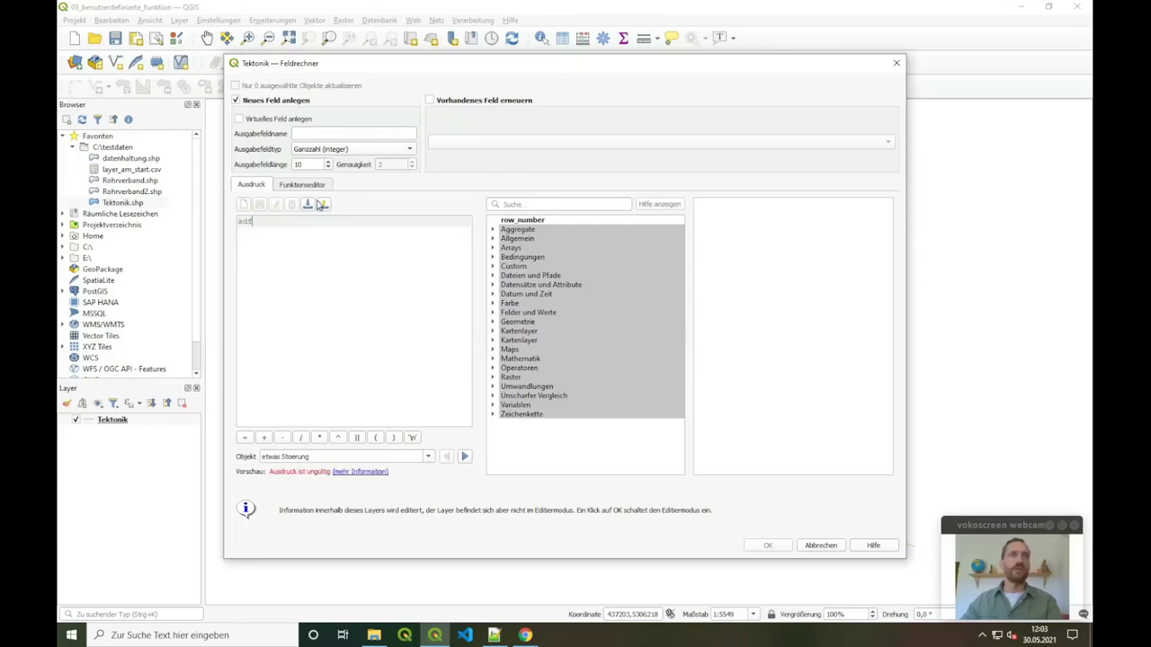
key("BackSpace")
key("BackSpace")
key("BackSpace")
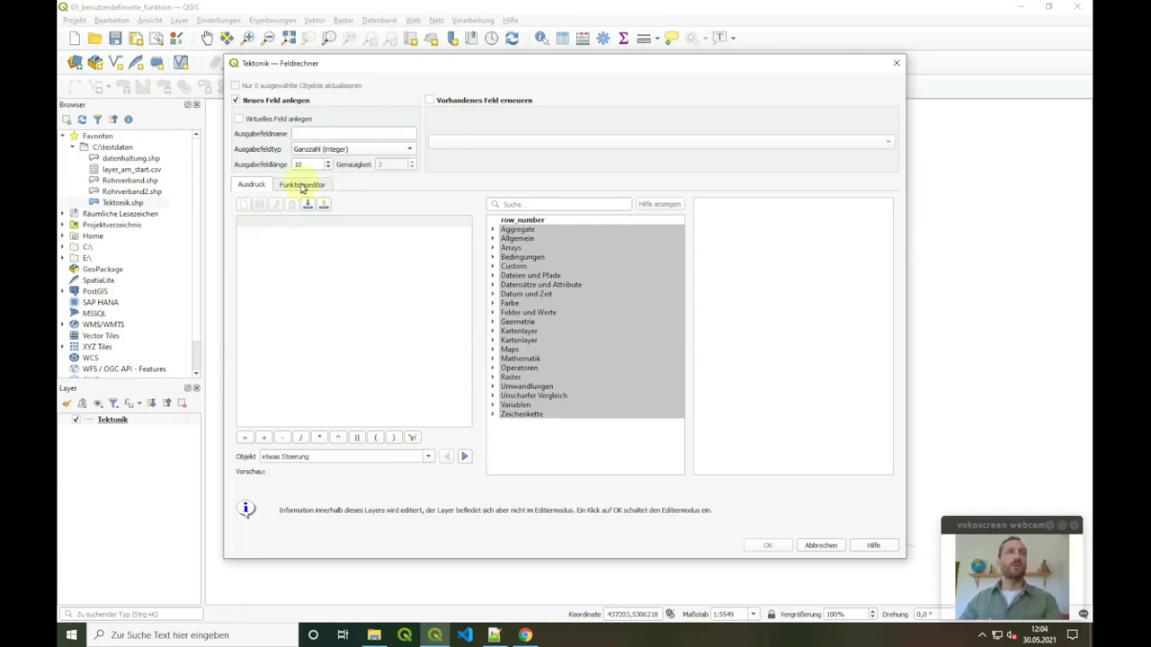
- Examine the layername file in the function editor, from the qgsfunction decorator through layername_aus_pfad and its current_path parameter to the return line
left_click(302, 185)
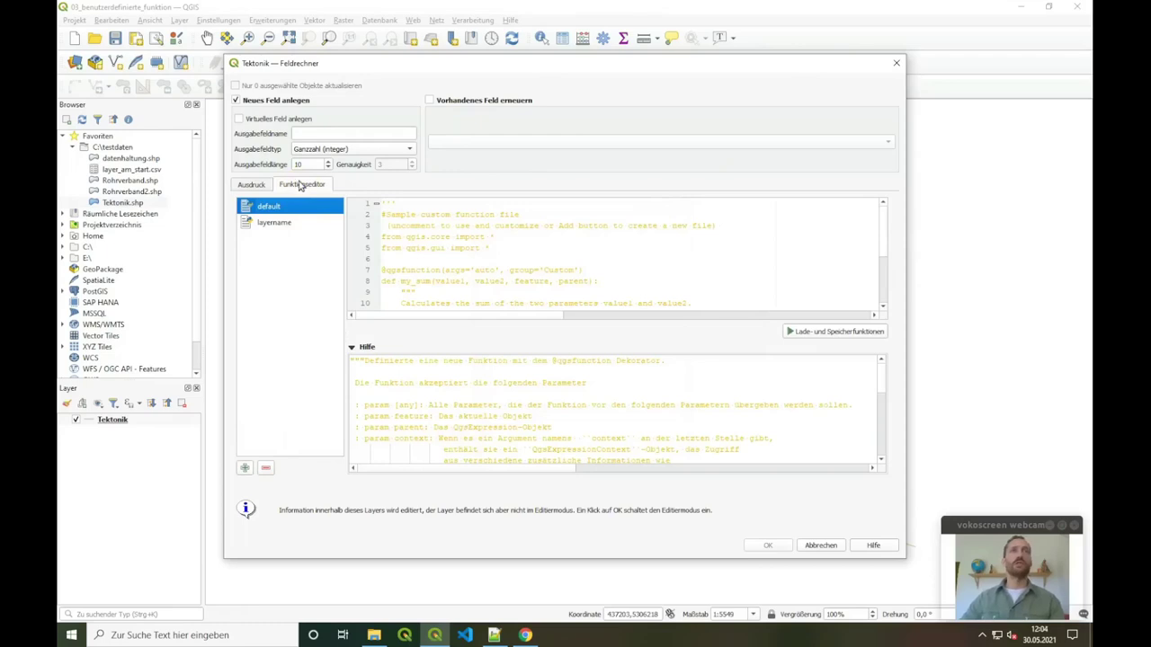
left_click(279, 226)
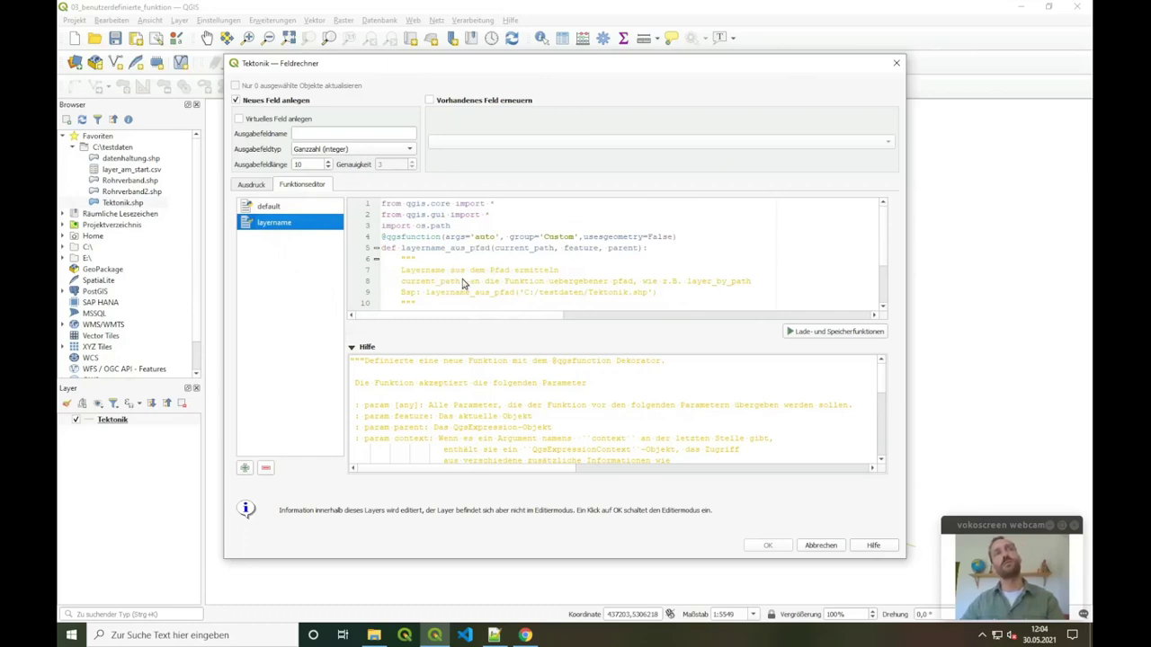
double_click(420, 239)
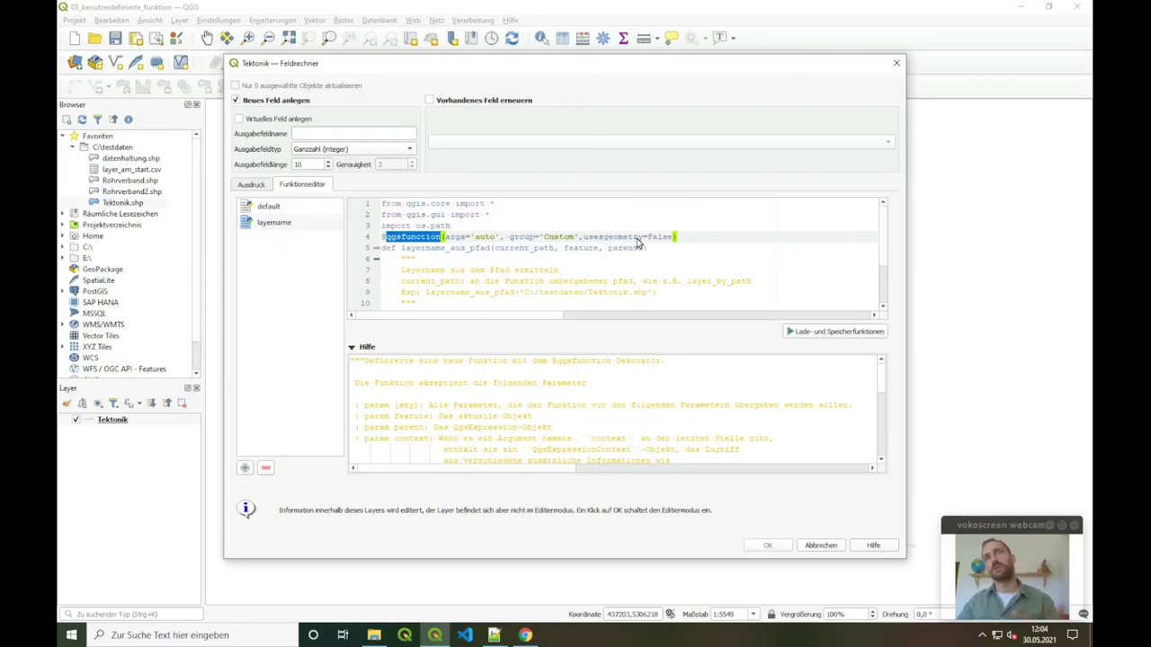
double_click(422, 250)
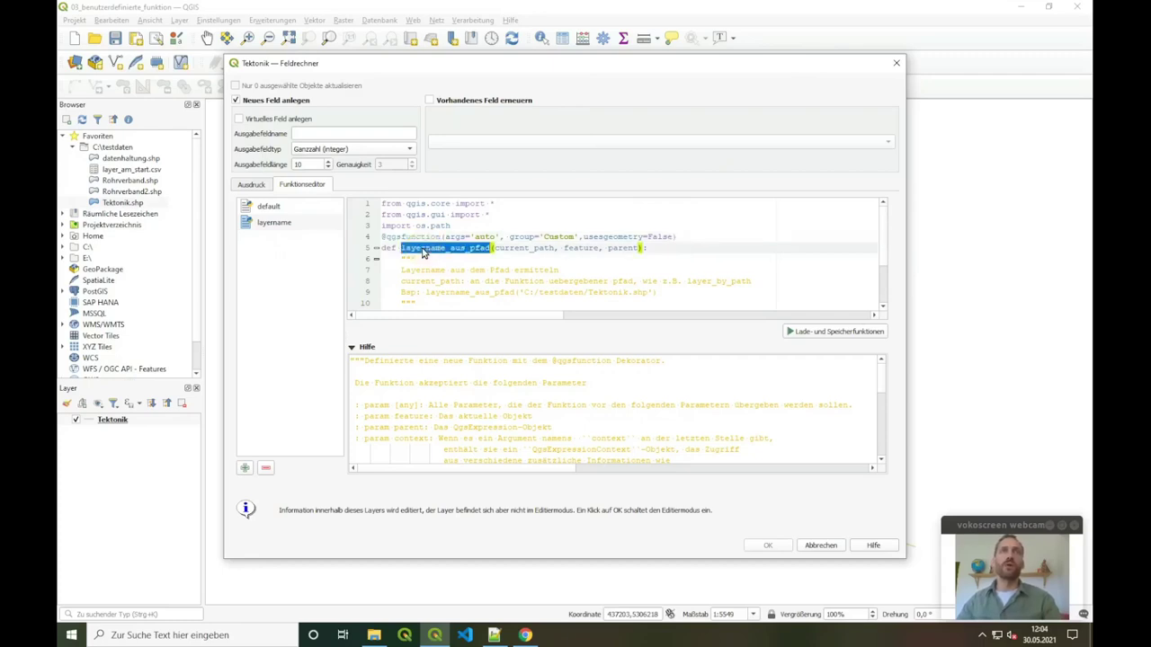
double_click(526, 250)
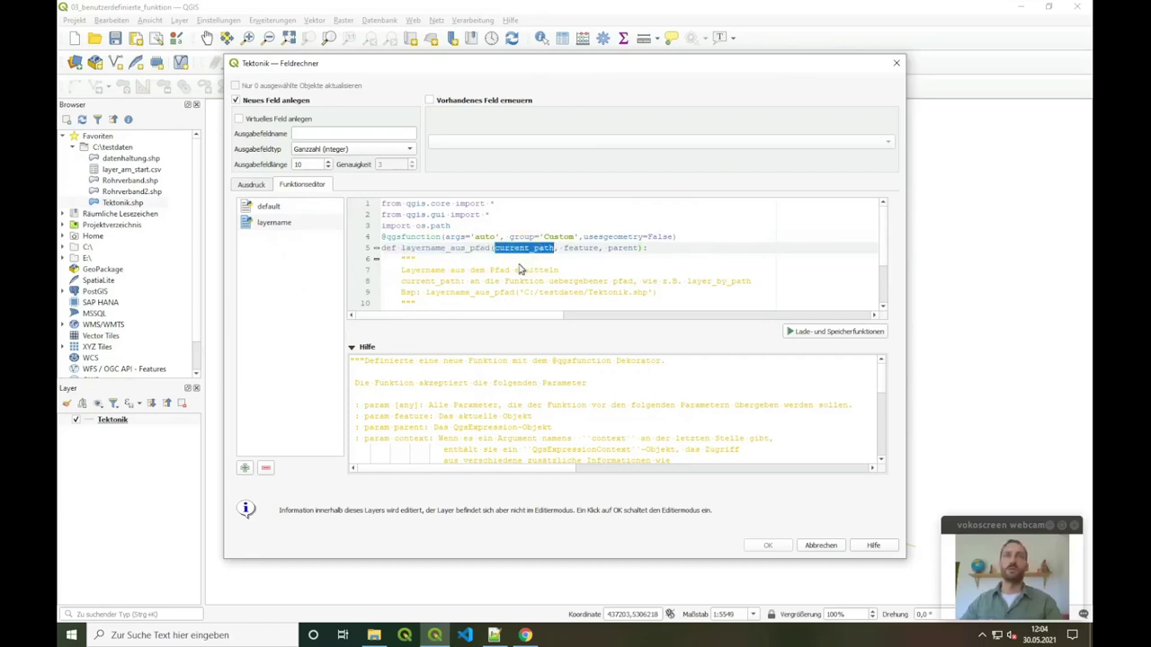
scroll(527, 278, "down", 1)
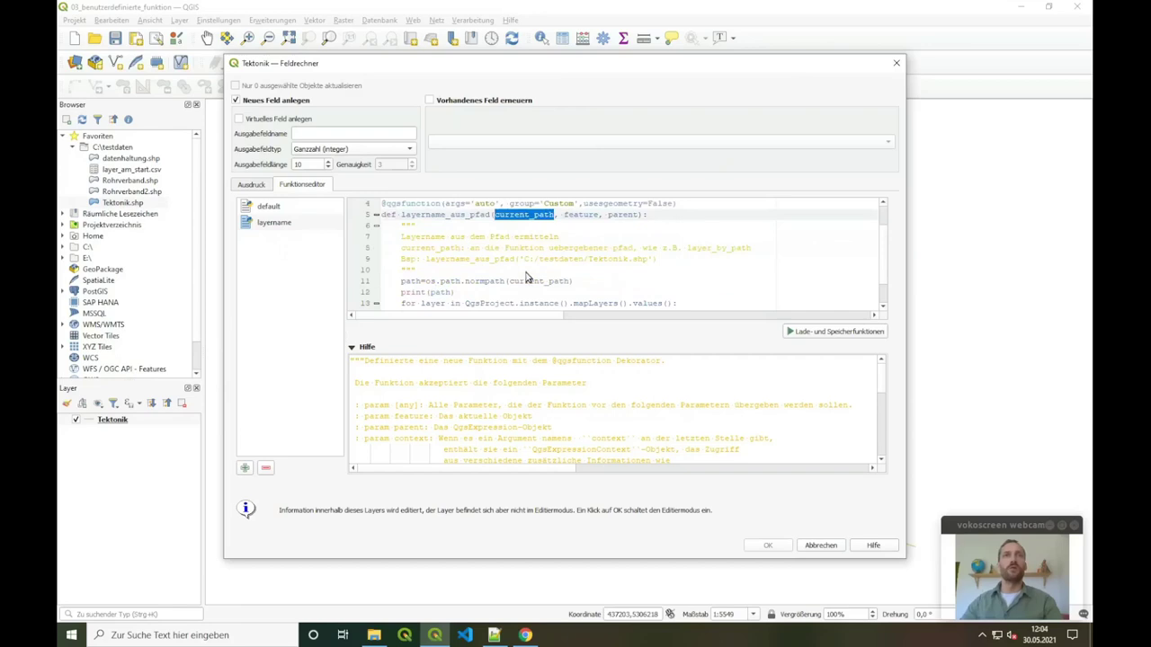
scroll(528, 278, "down", 1)
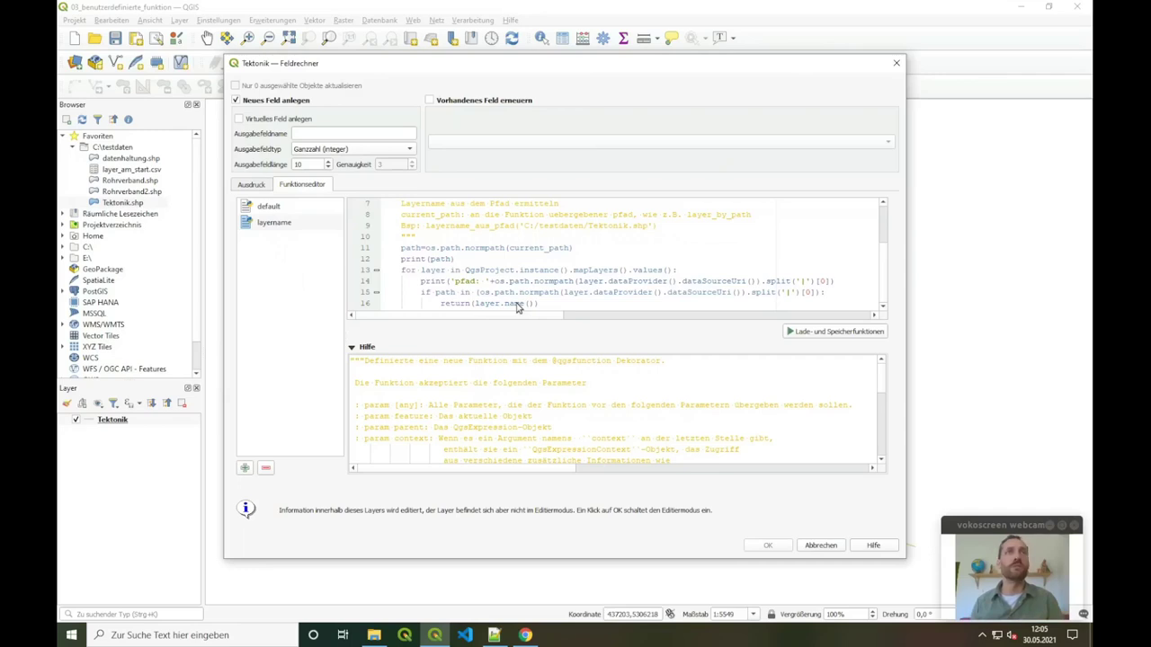
- Return to the expression view, then switch to Notepad++ and select the example path C:/testdaten/Tektonik.shp in 03_benutzerdefinierte_funktion.py
left_click(252, 185)
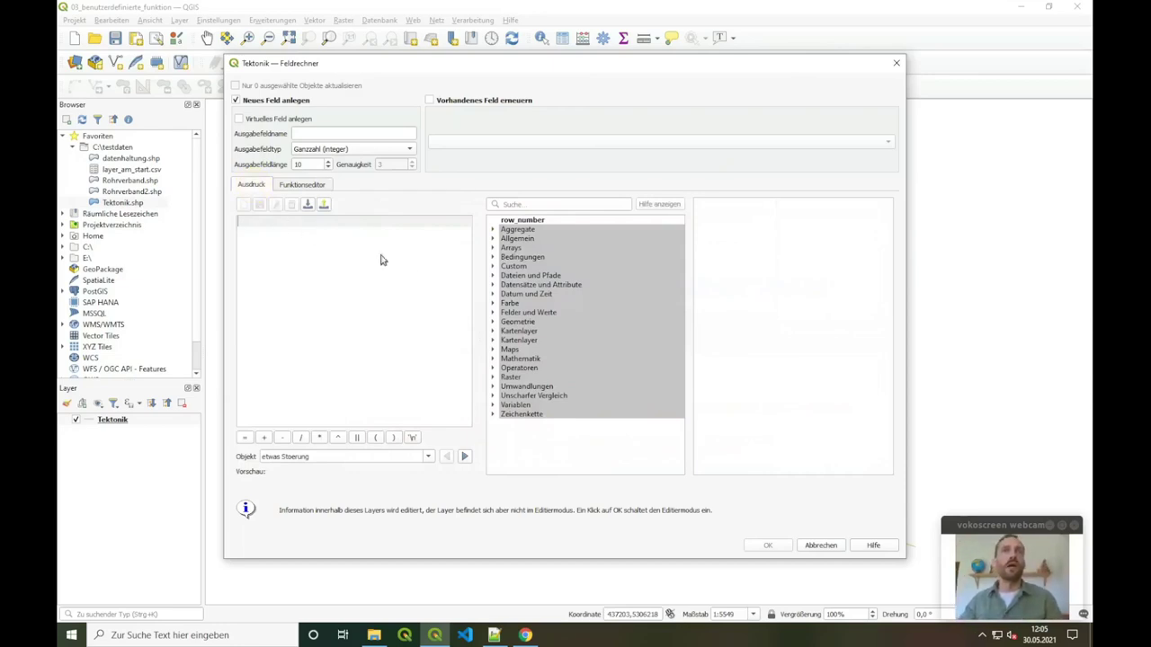
left_click(494, 635)
left_click(244, 51)
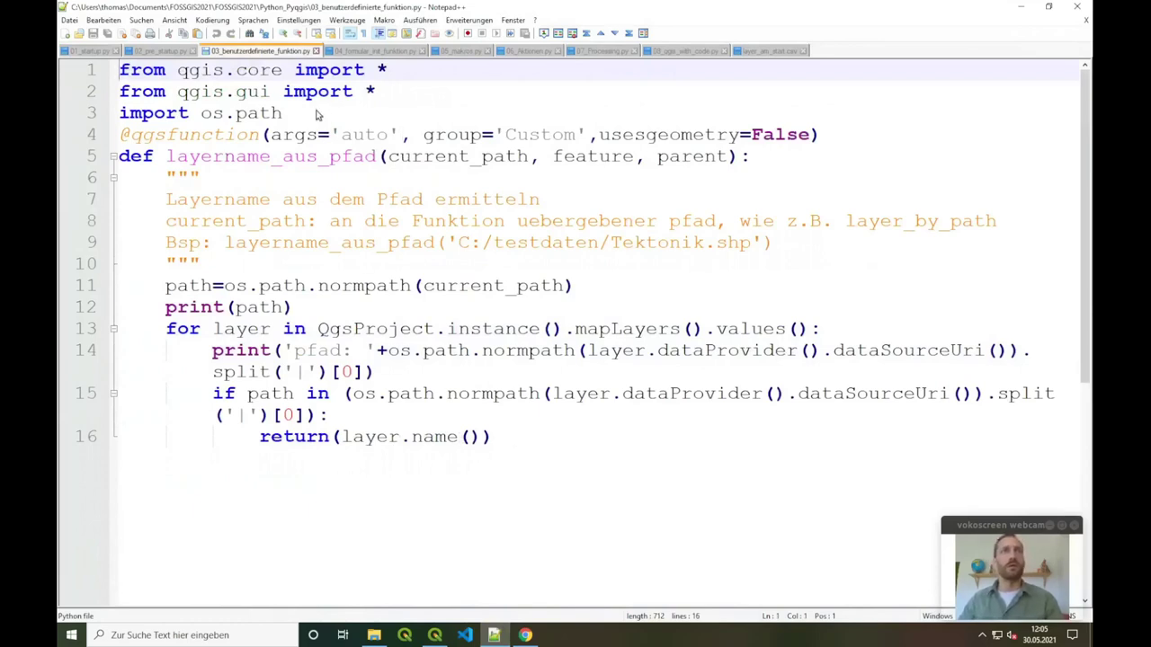
left_click_drag(457, 242, 750, 244)
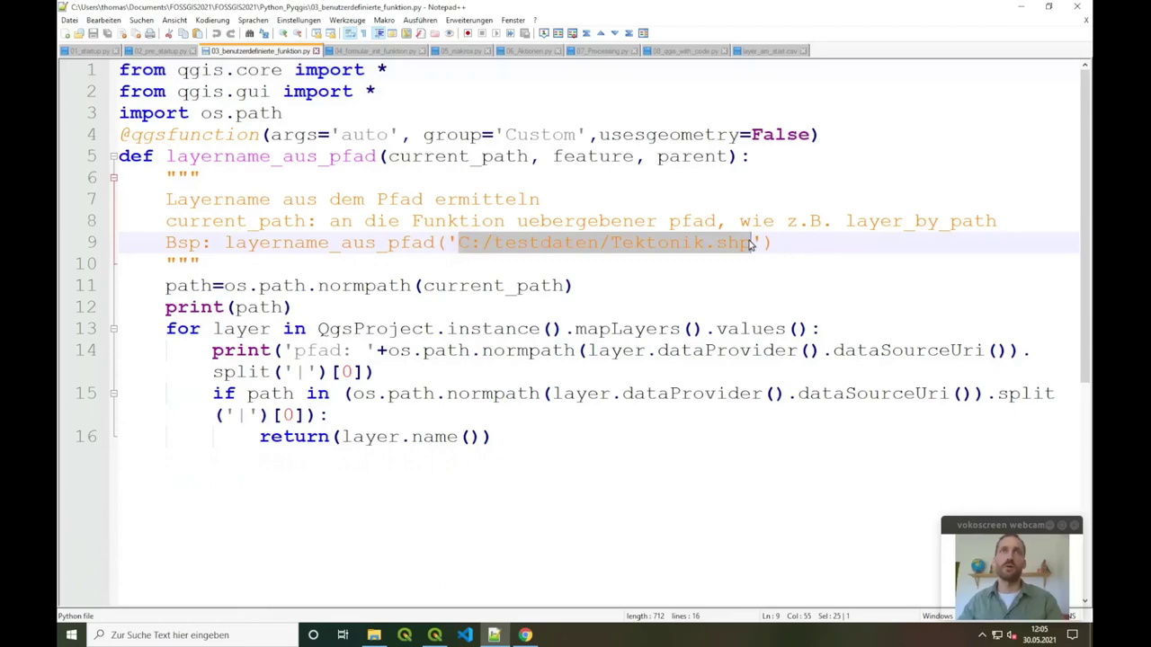
- Switch back to QGIS and preview the expression layername_aus_pfad('C:/testdaten/Tektonik.shp') in the field calculator
left_click(435, 635)
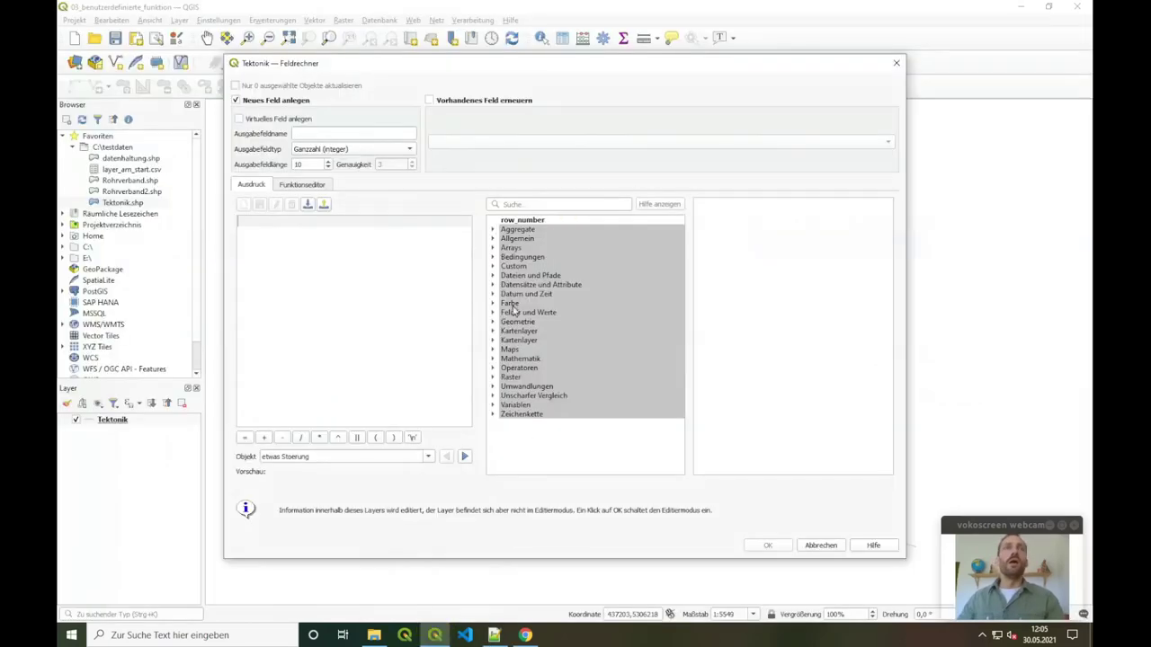
left_click(344, 252)
type("lay")
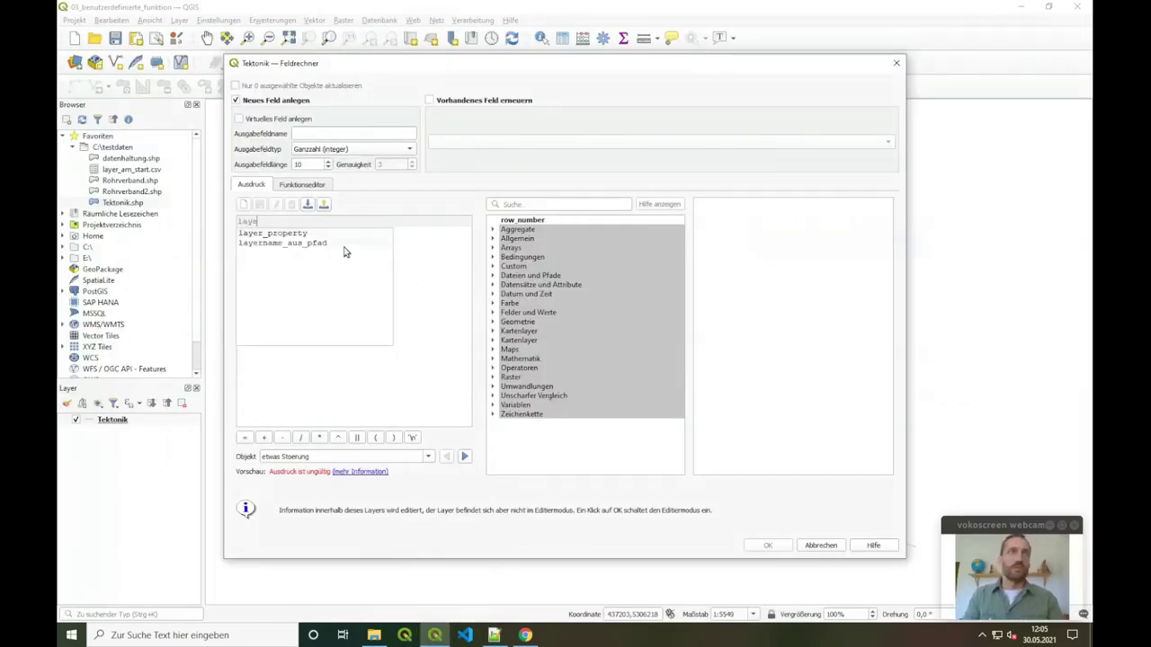
type("e")
key("Down")
key("Return")
type("(")
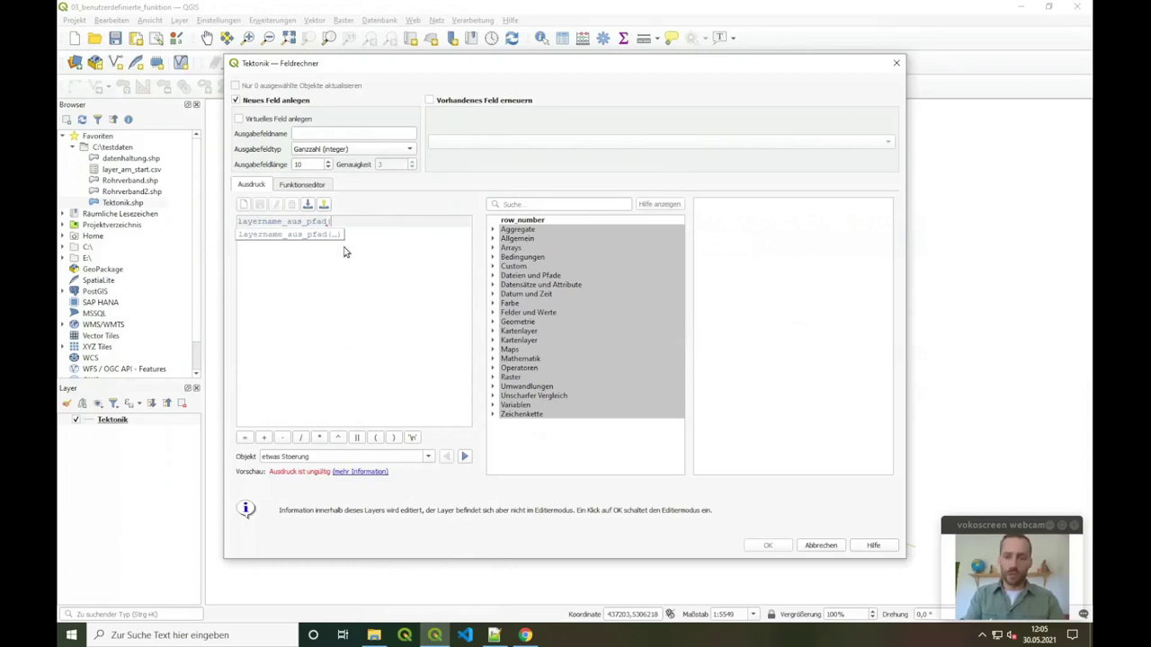
type("'C:/testdaten/Tektonik.shp'")
type(")")
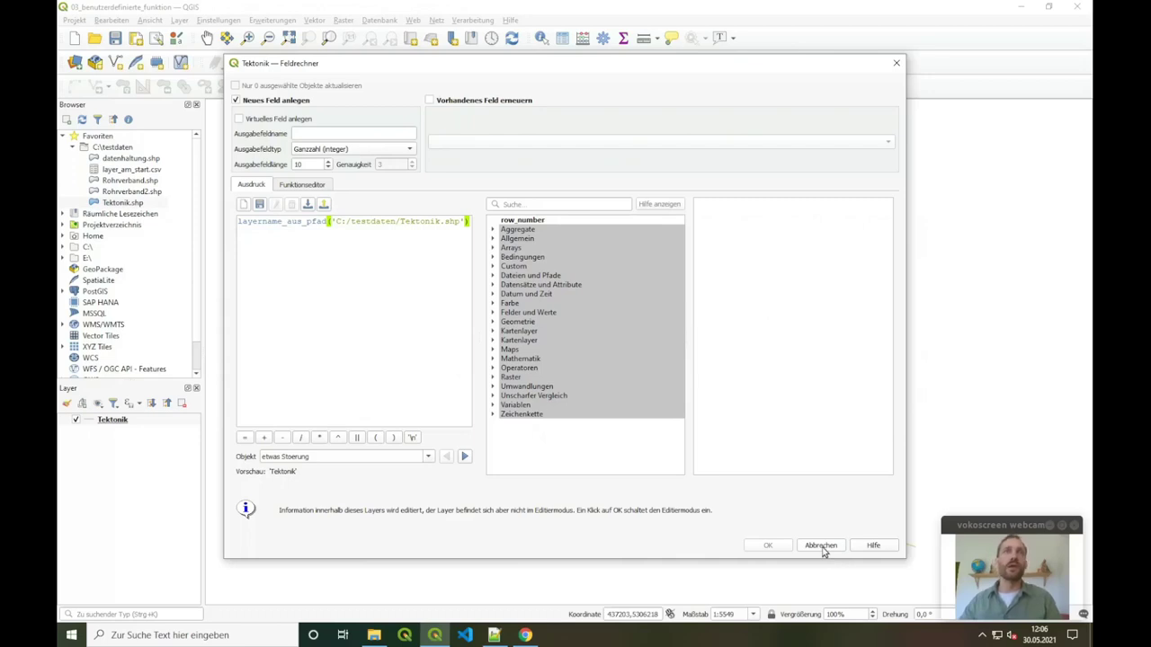
- Look up layername_aus_pfad in the Custom function group, then cancel the field calculator
left_click(493, 266)
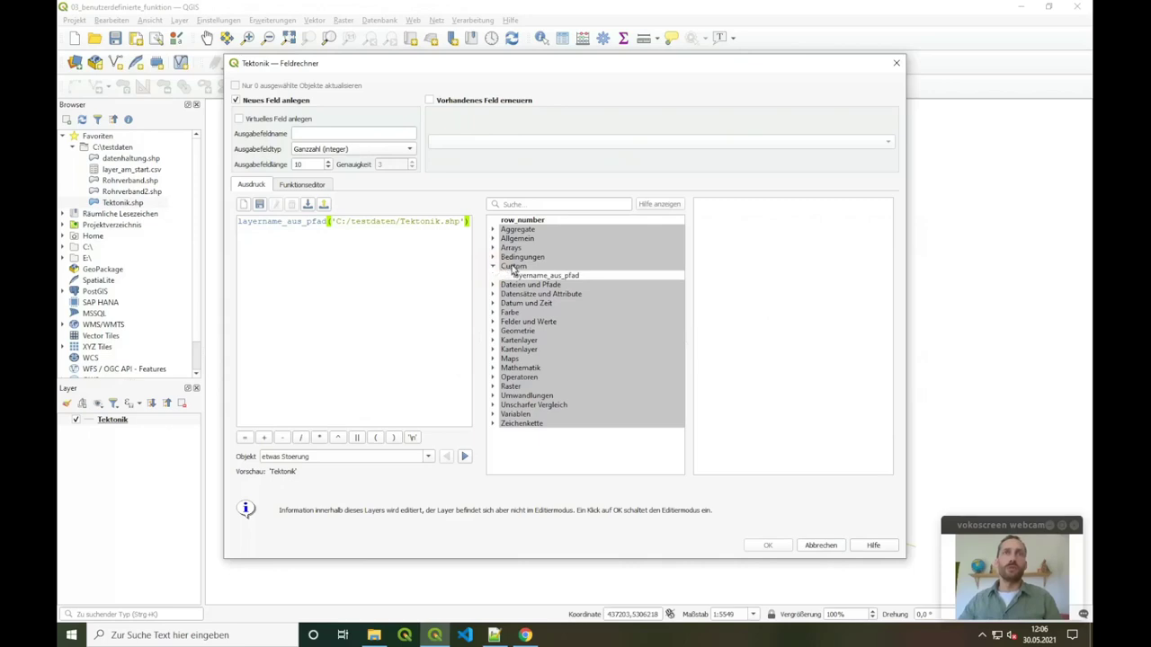
left_click(493, 267)
left_click(493, 268)
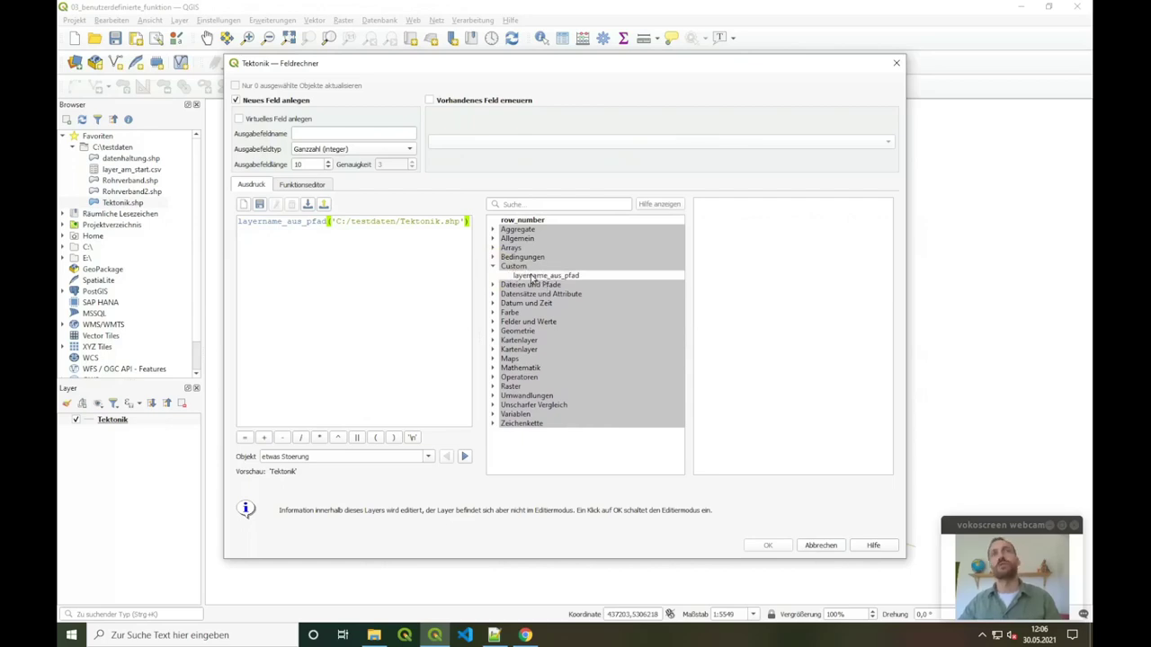
left_click(492, 268)
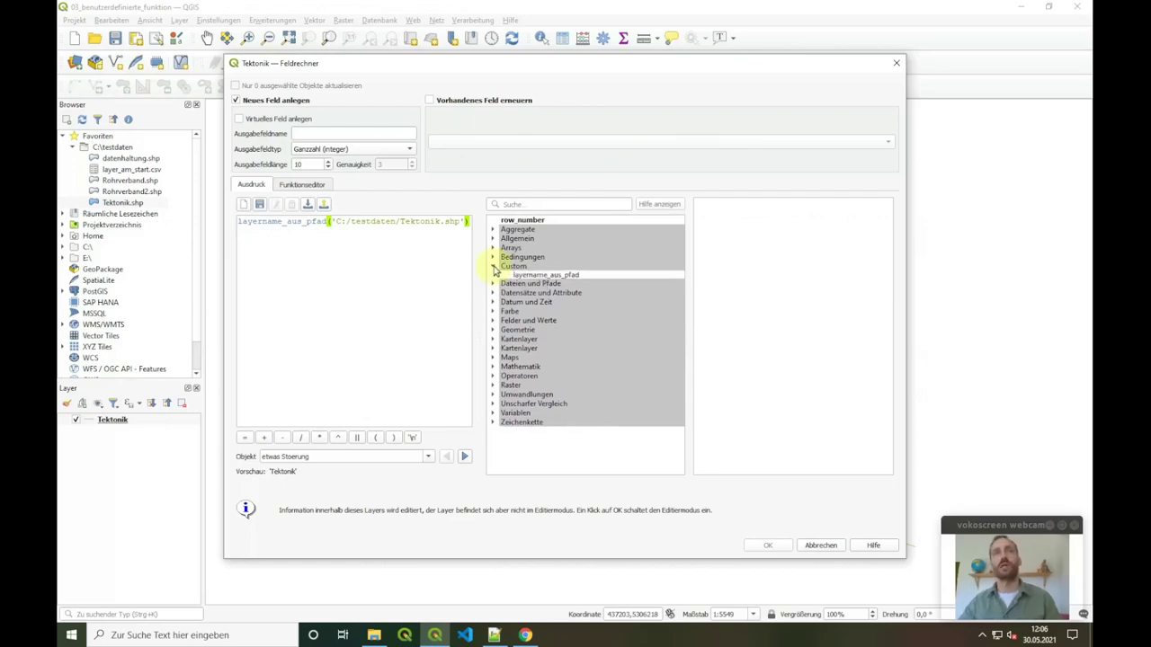
left_click(822, 545)
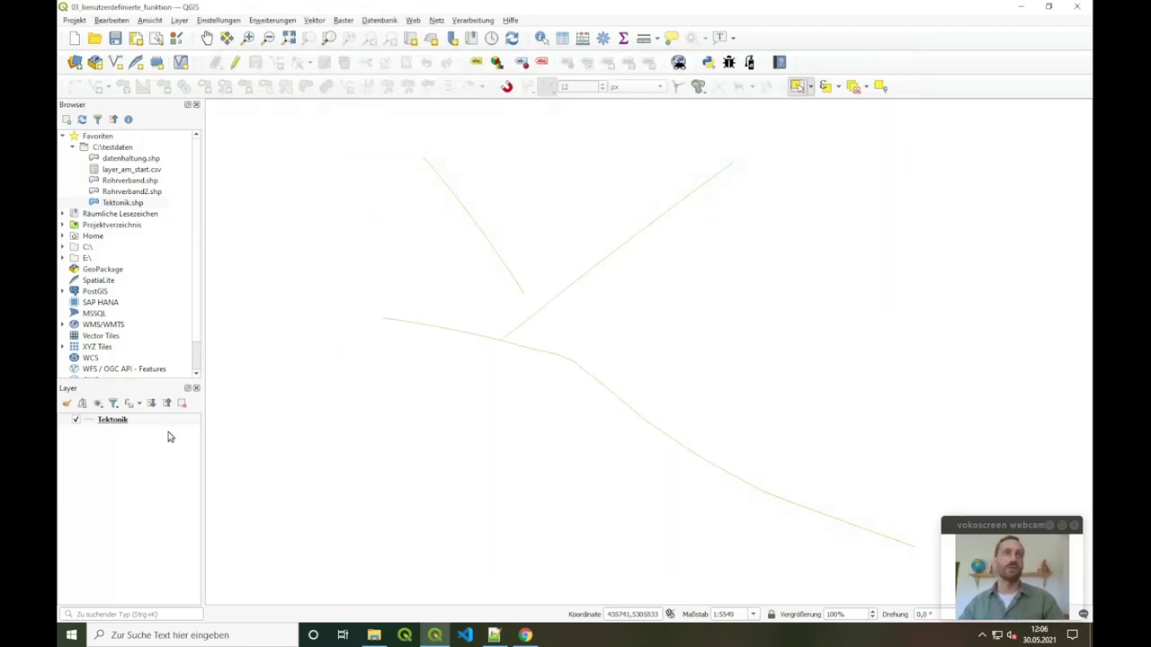
- Open the expression editor for the data-defined colour of the Tektonik layer's Einfache Linie symbol layer
right_click(127, 424)
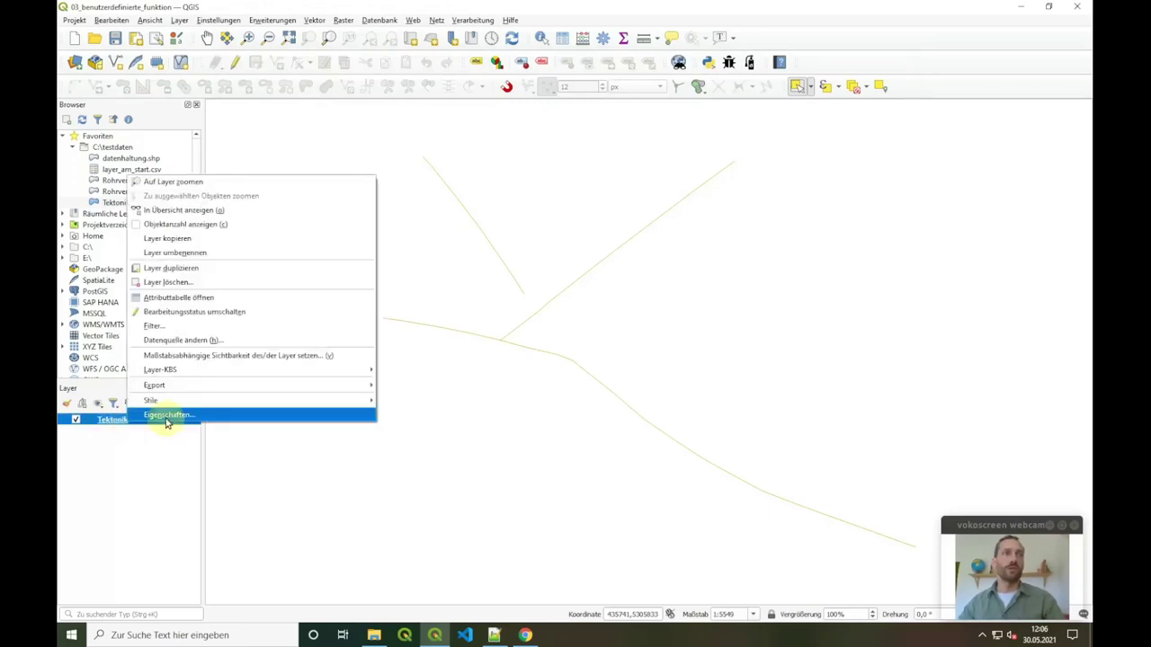
left_click(169, 417)
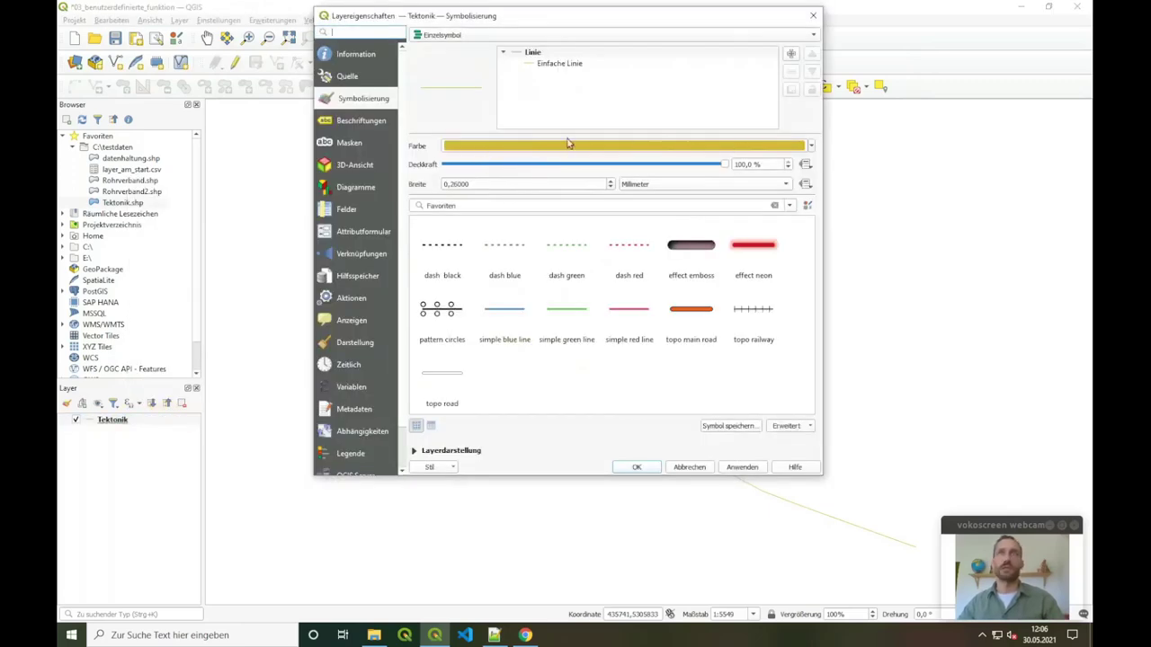
left_click(551, 65)
left_click(799, 170)
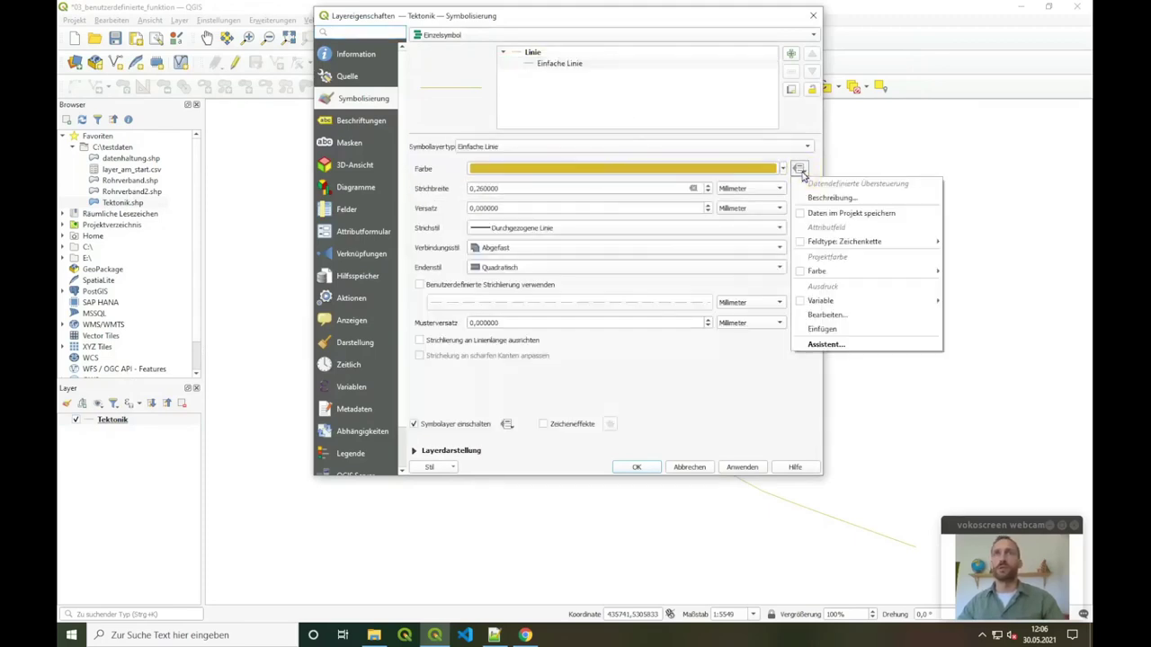
left_click(826, 315)
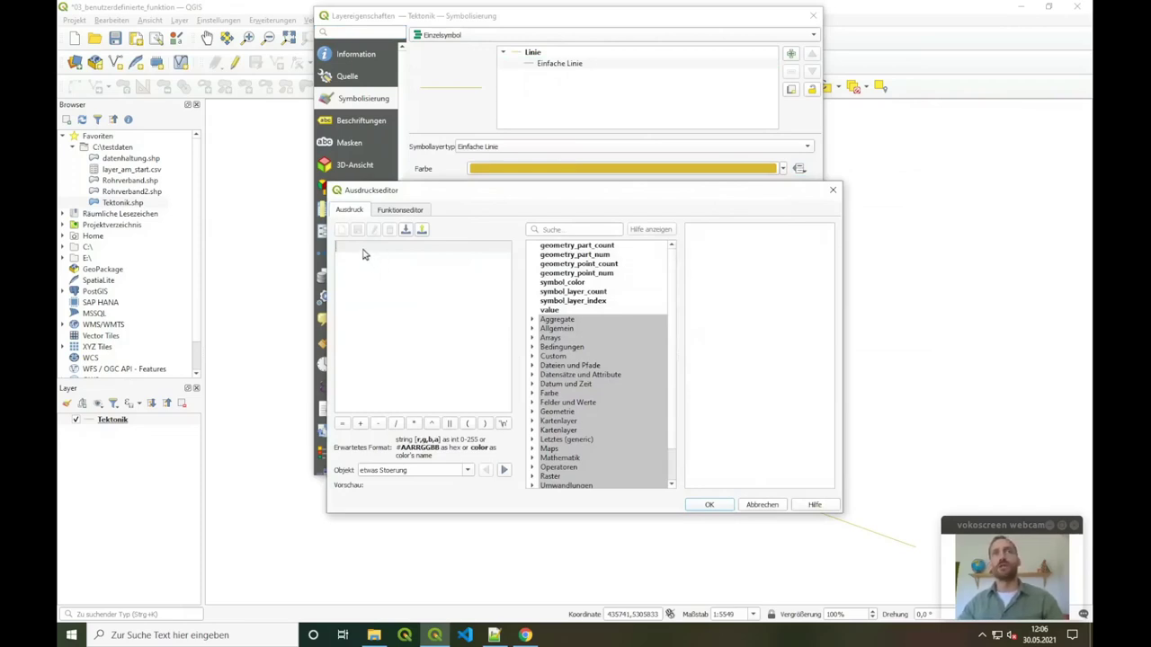
- Compare the function editor with the expression view for the line colour, then close the expression editor without an expression
left_click(401, 212)
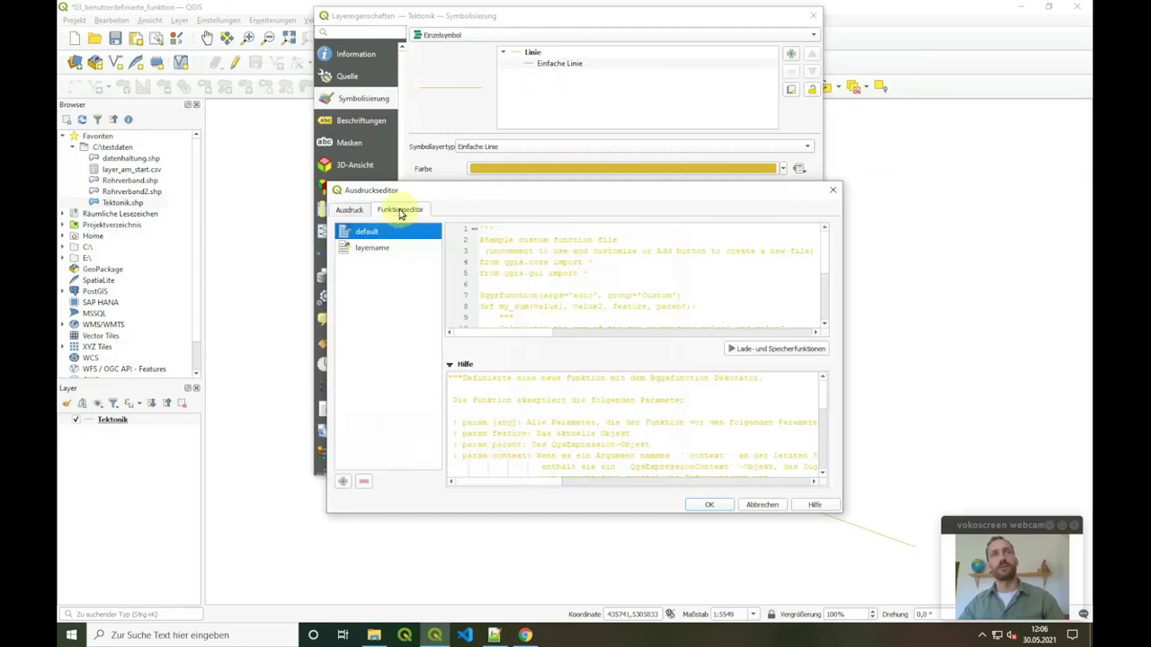
left_click(348, 211)
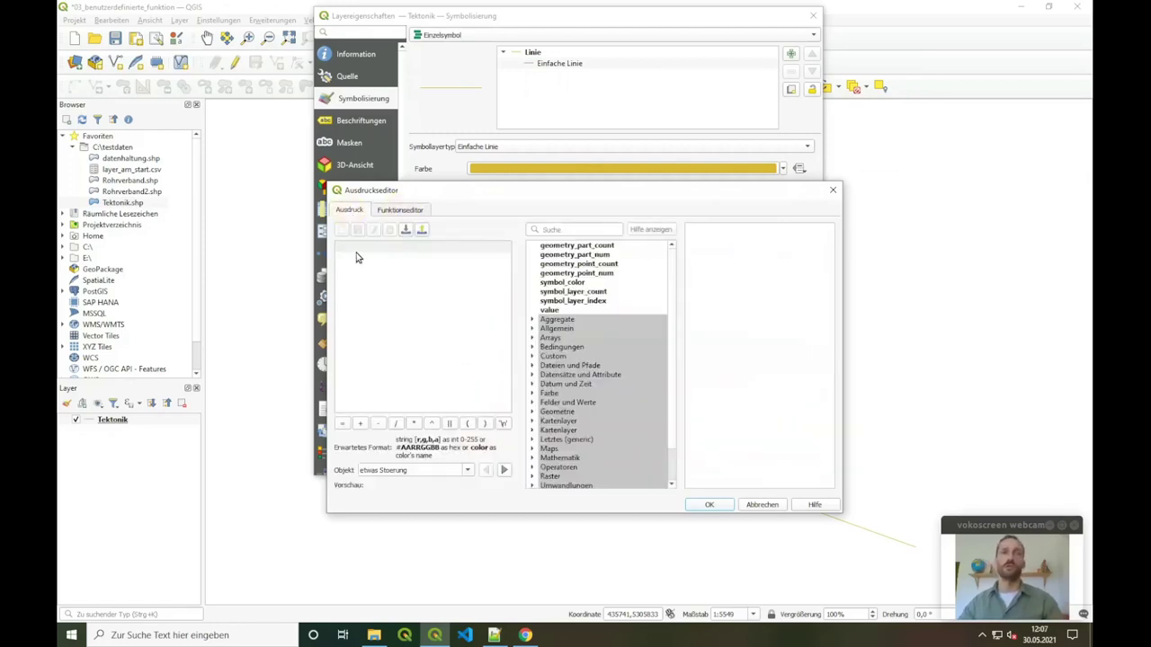
left_click(406, 210)
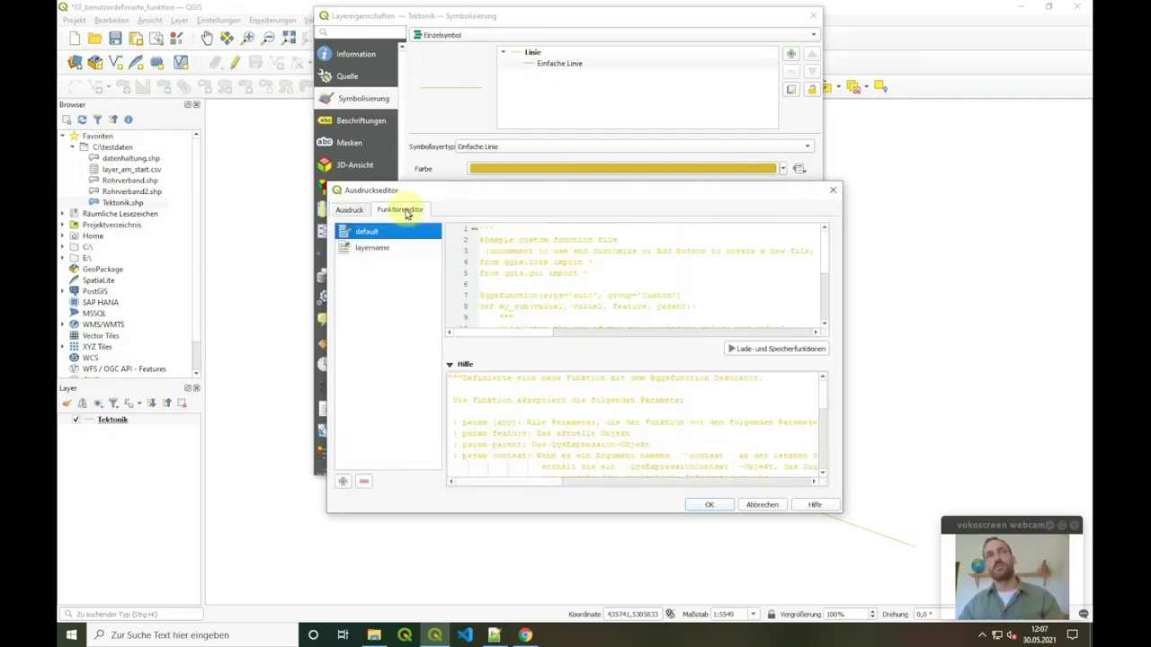
left_click(351, 210)
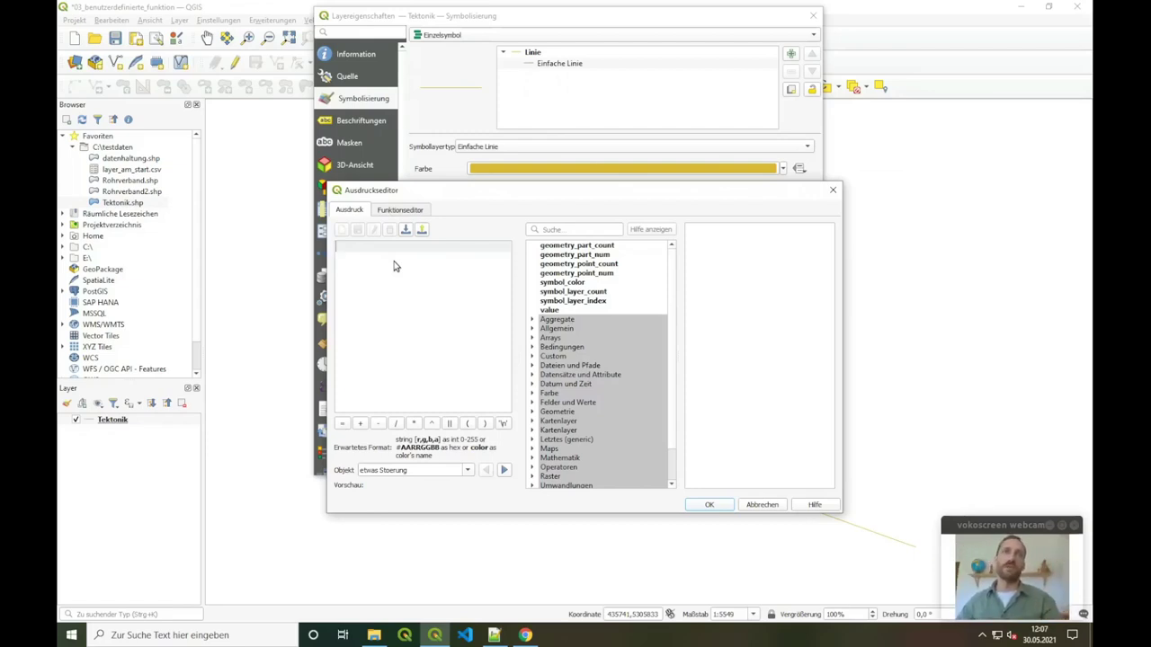
left_click(832, 190)
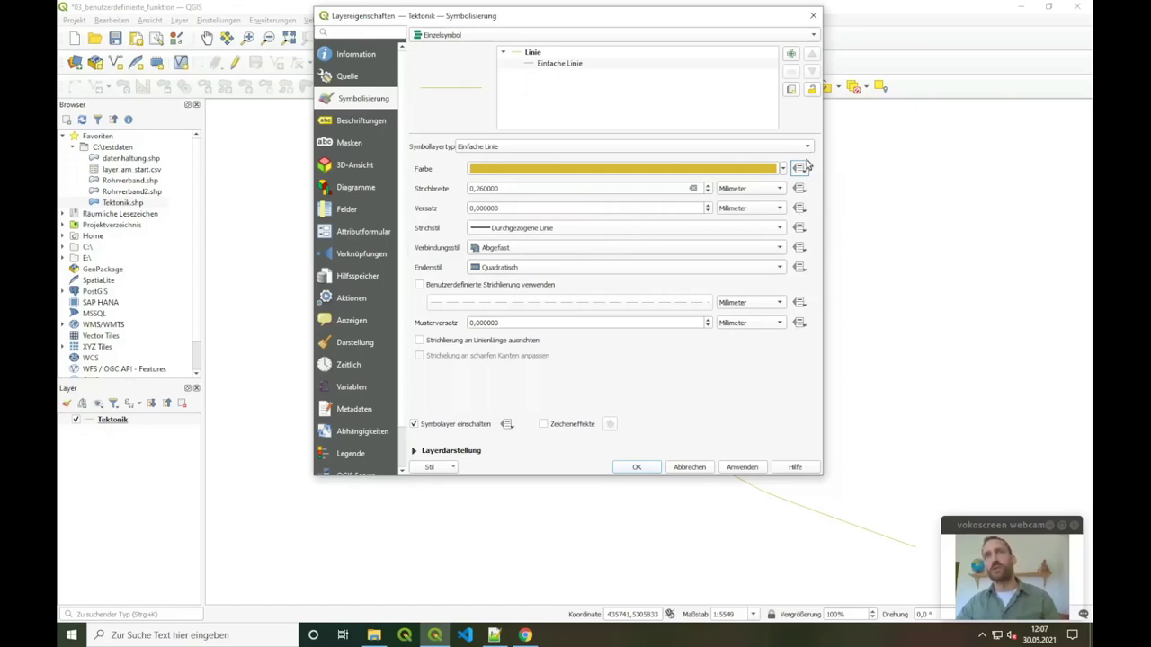
- Look at the data-defined override options for the Verbindungsstil and at the label settings, then cancel the layer properties
left_click(801, 246)
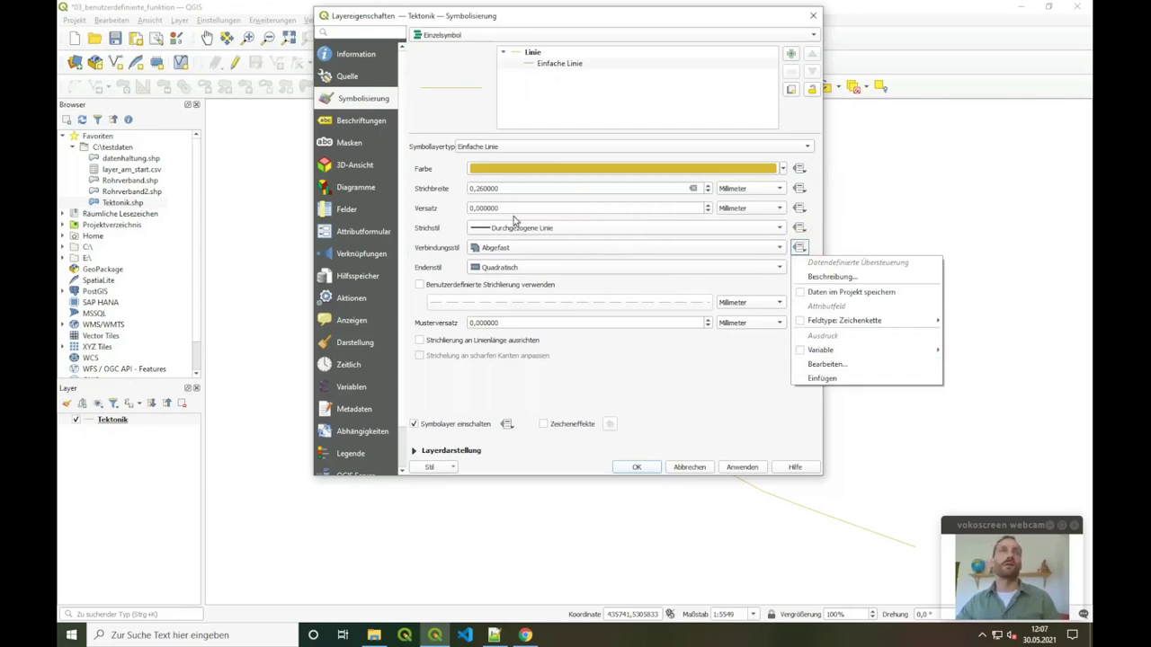
left_click(358, 123)
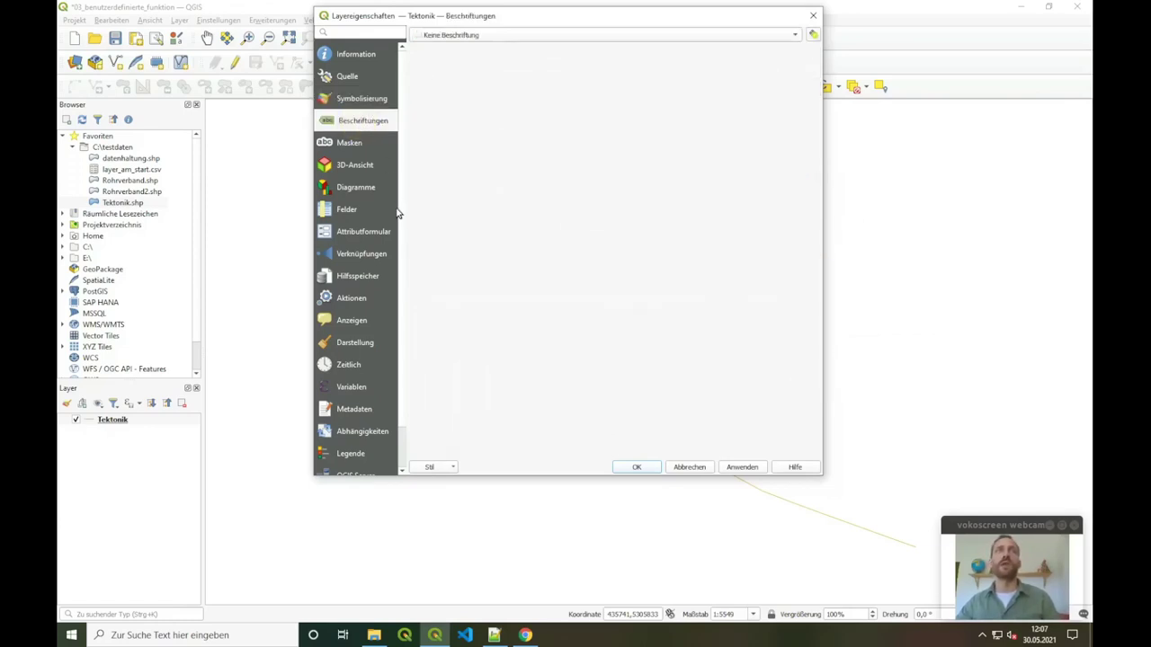
left_click(464, 38)
left_click(465, 54)
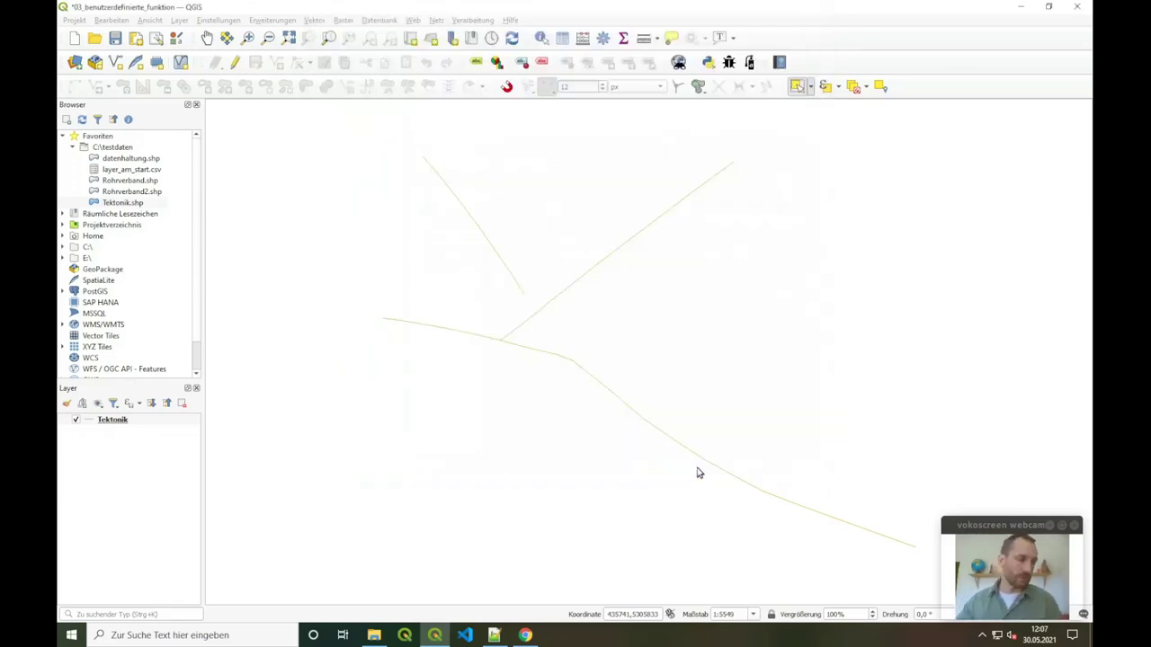
left_click(698, 471)
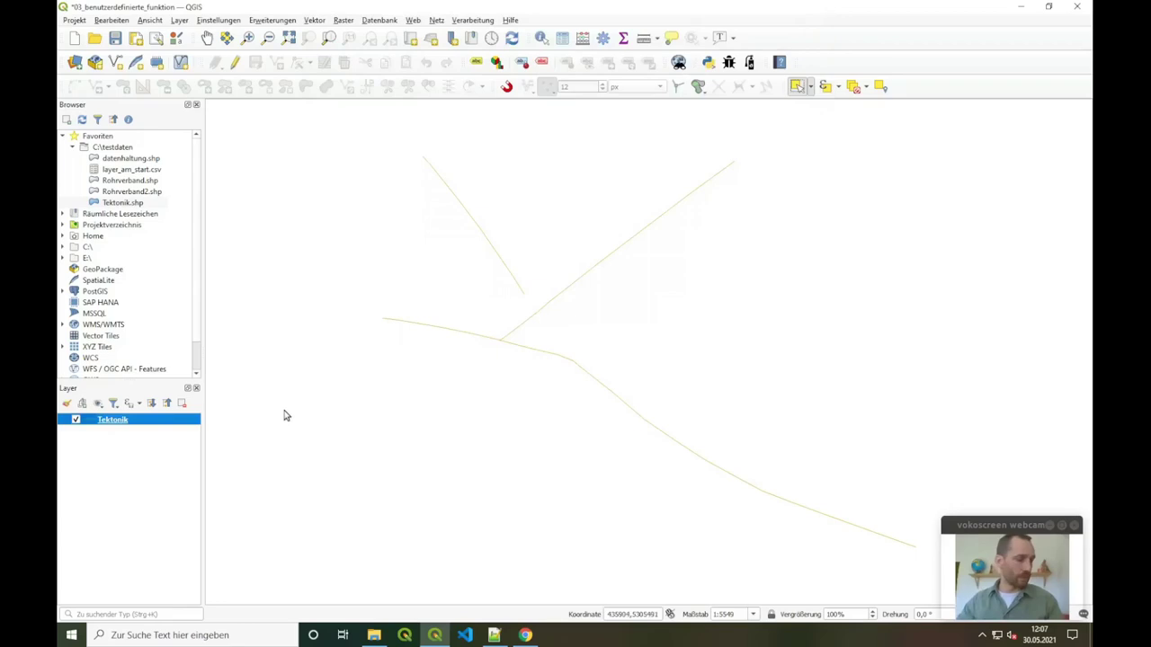
- Open the project 04_formular_init_funktion.qgz, discarding the current project's changes, and dismiss the version notice
left_click(75, 20)
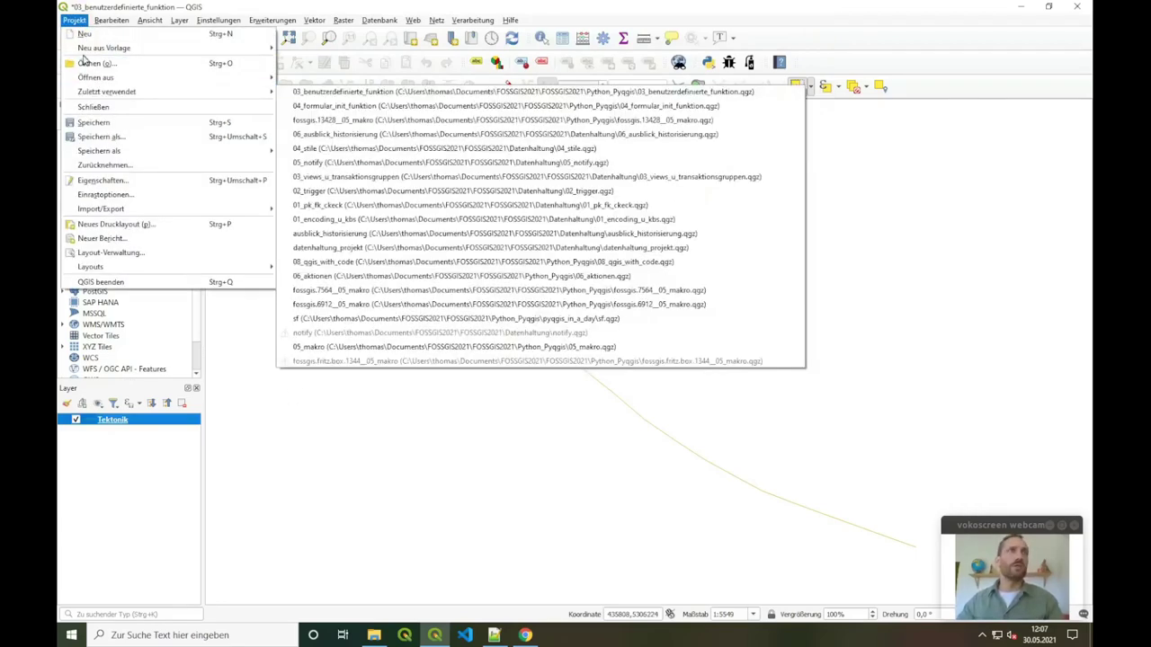
left_click(84, 64)
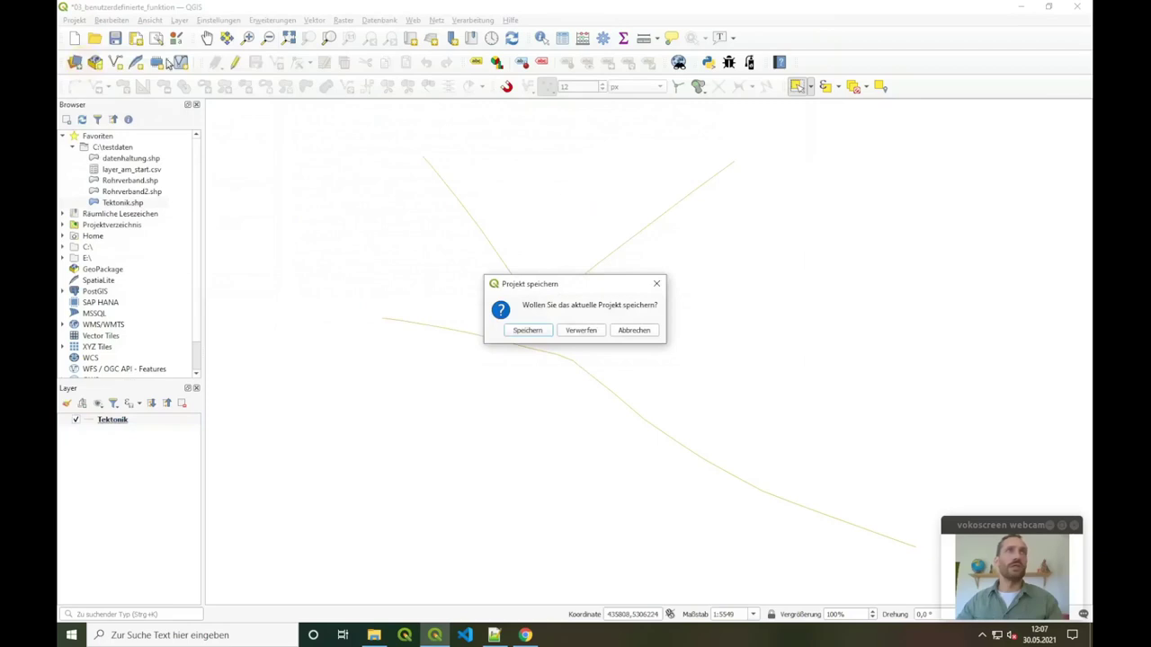
left_click(580, 330)
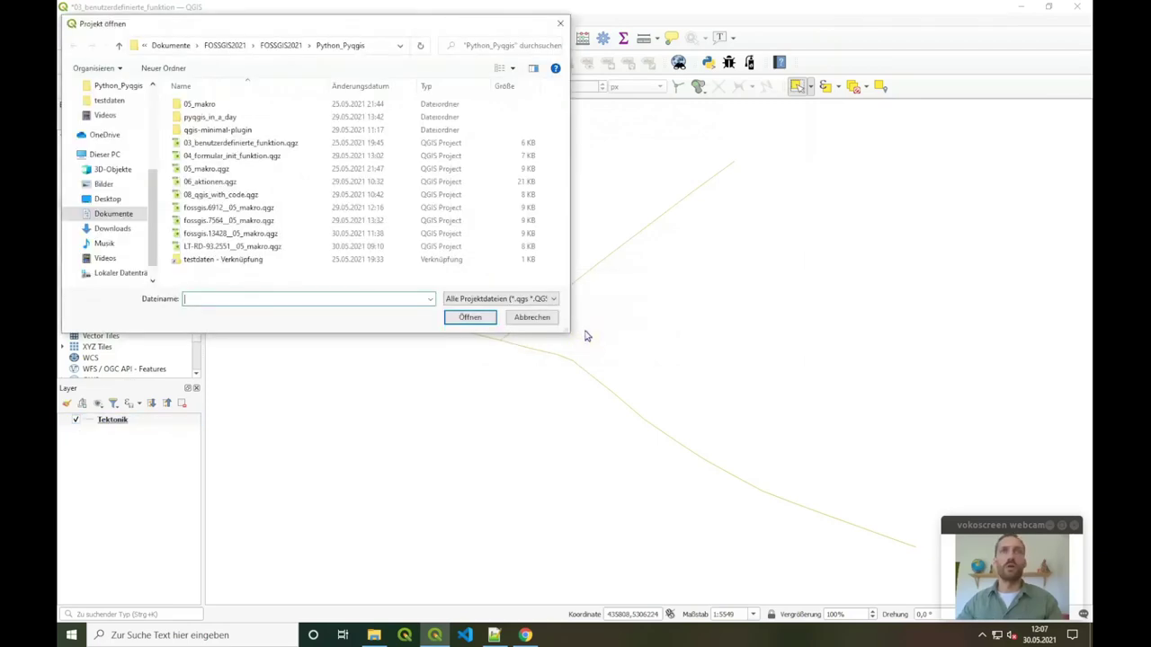
left_click(221, 156)
left_click(469, 319)
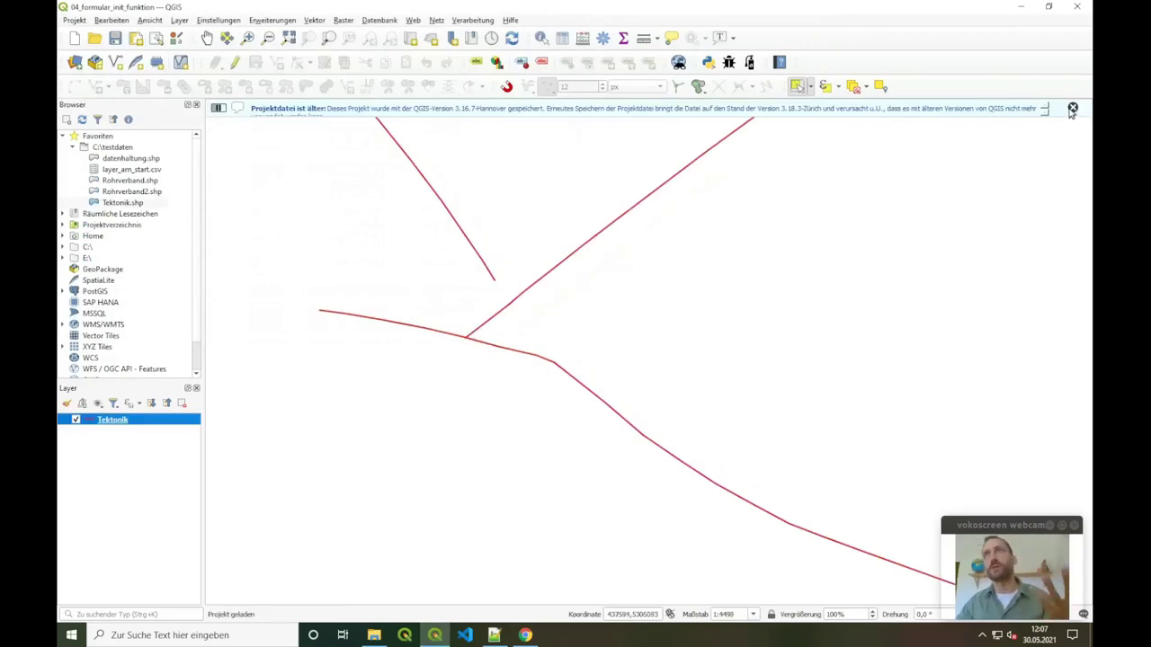
left_click(1074, 108)
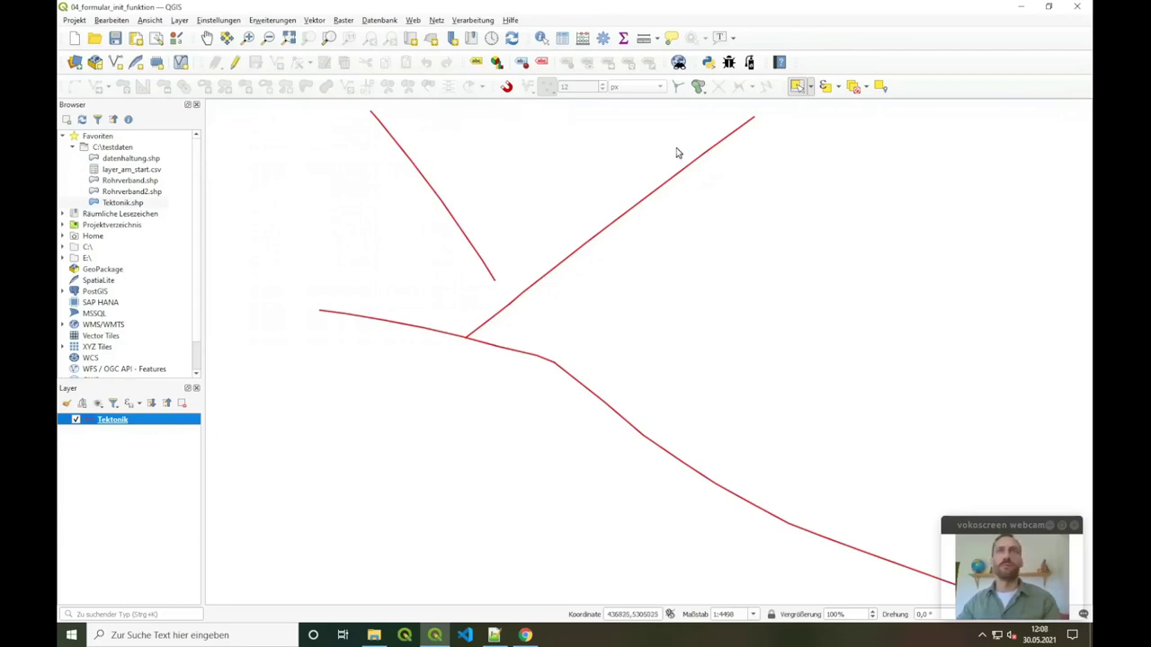
- Switch to Notepad++ and examine the kontrolle function in the form init script, including dialog.findChild and its QWidget argument
left_click(494, 634)
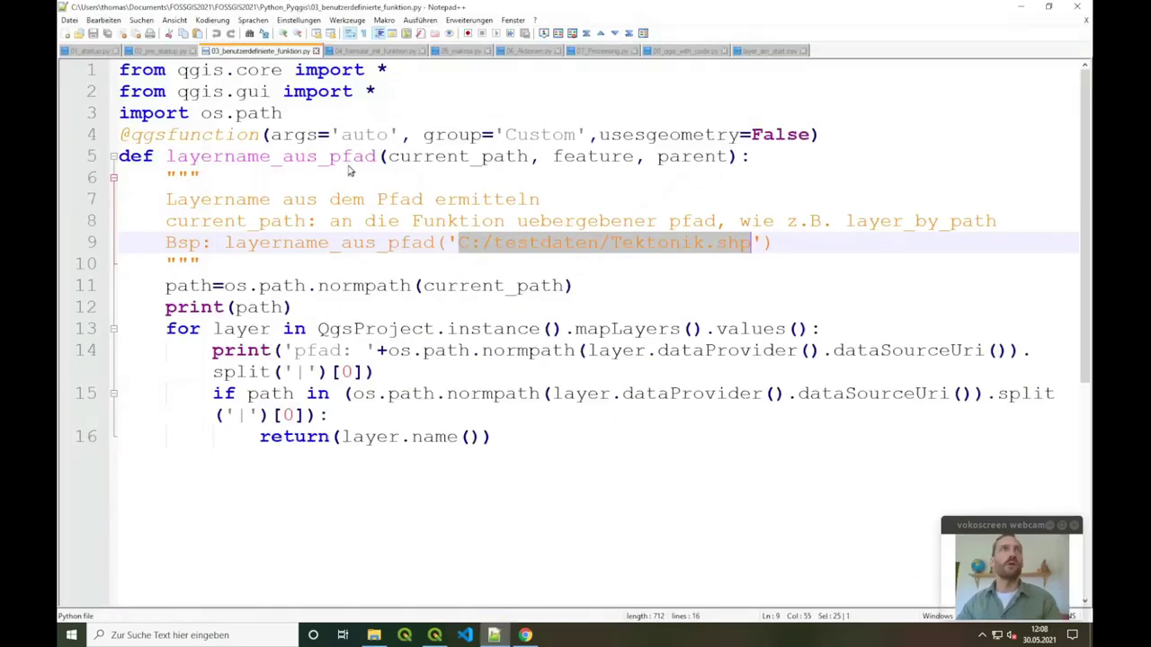
left_click(372, 52)
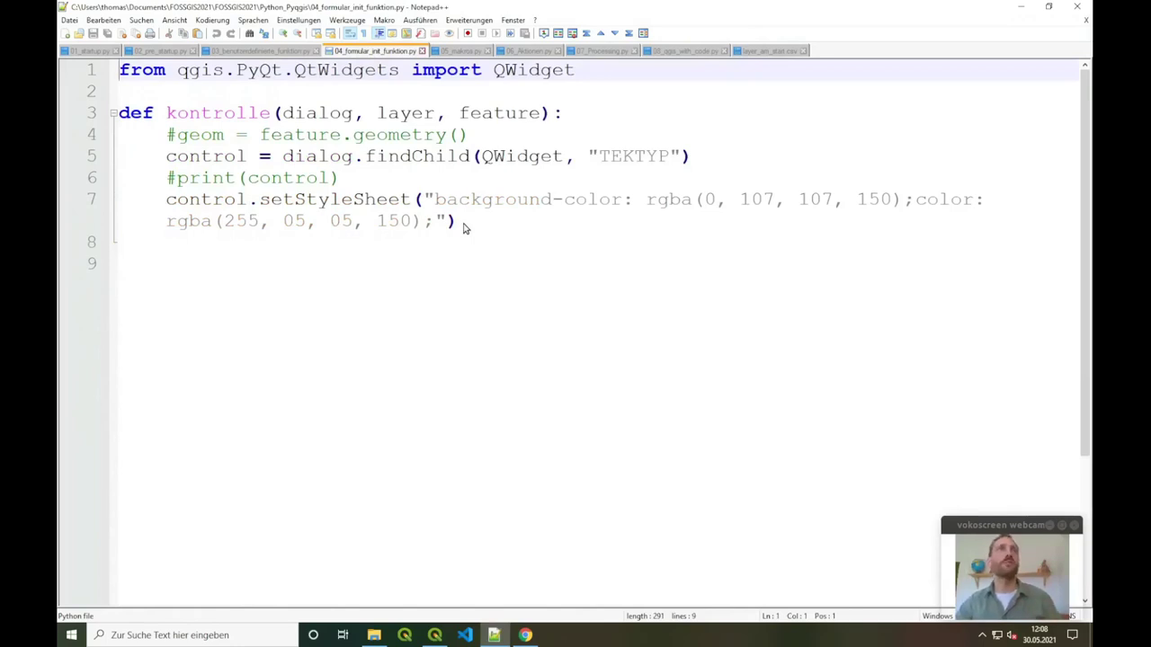
double_click(214, 115)
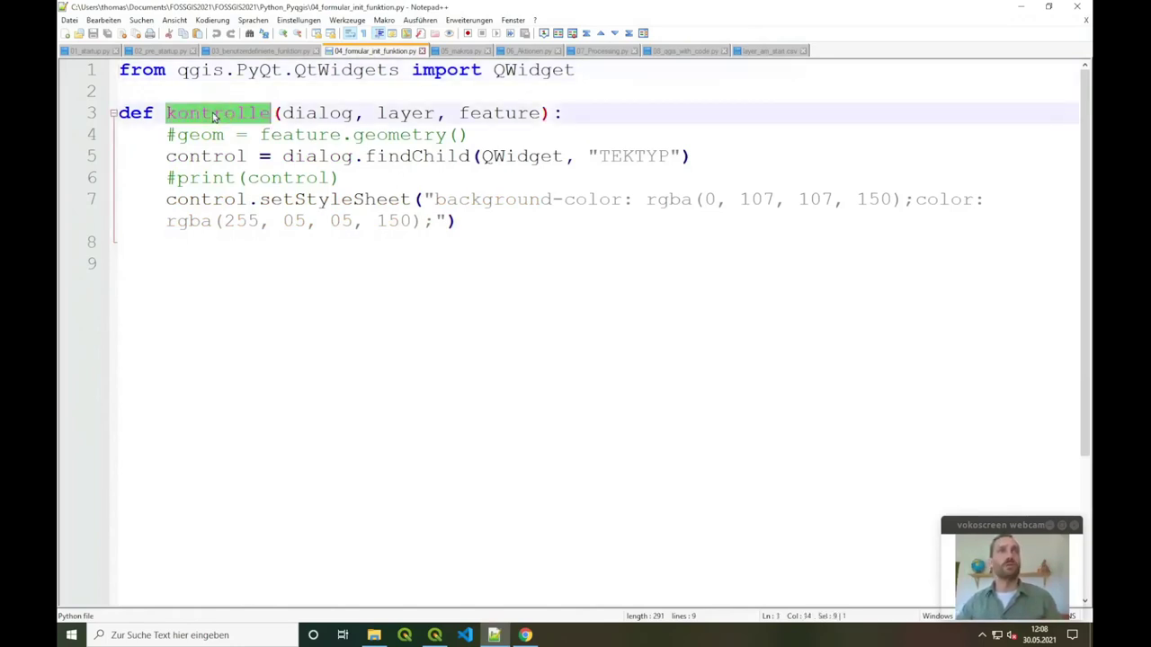
double_click(317, 162)
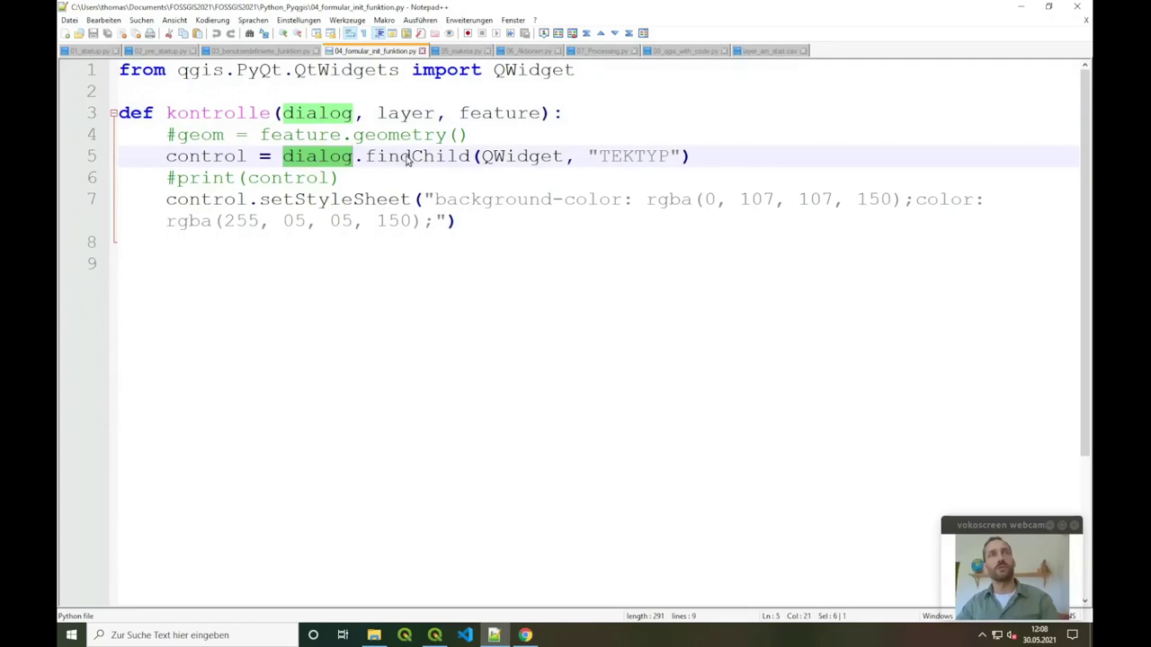
double_click(522, 160)
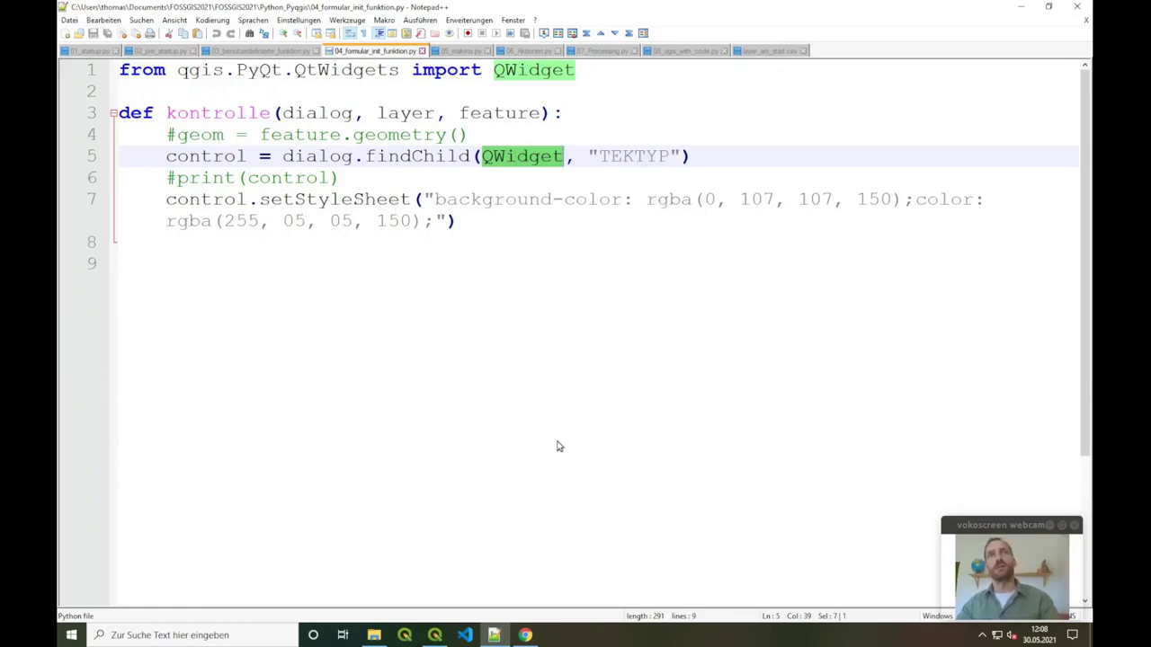
- Return to QGIS, identify the upper diagonal Tektonik line to view its attribute form, and cancel the form
left_click(435, 635)
left_click(541, 39)
left_click(601, 238)
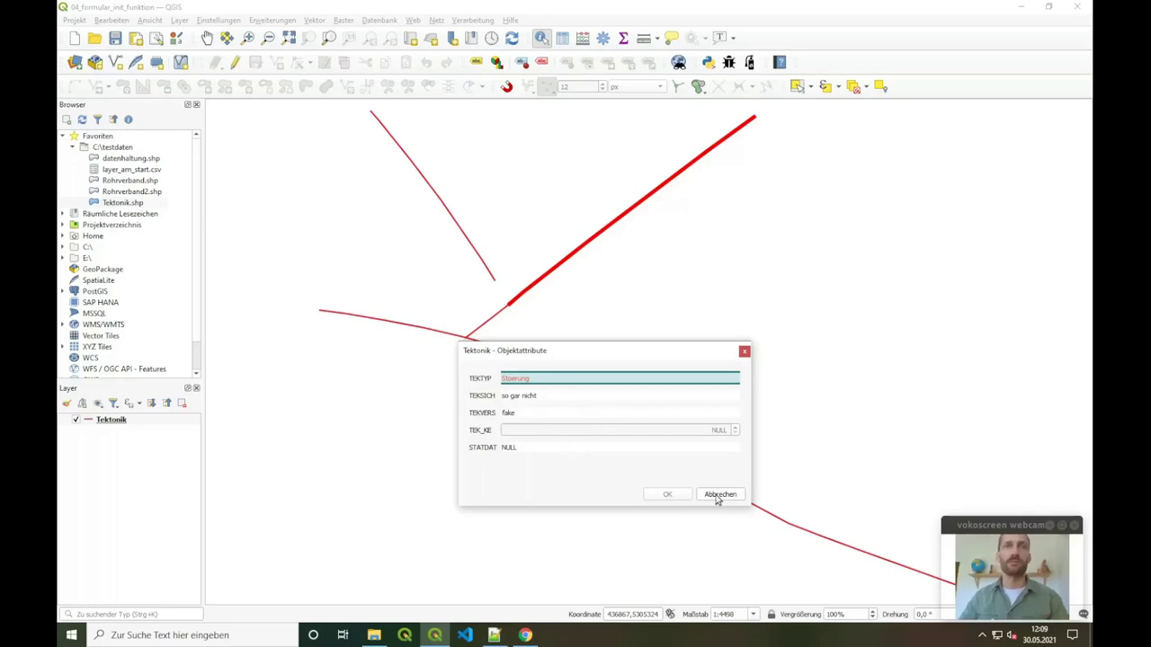
left_click(717, 498)
- Examine the Python init code configuration of the Tektonik attribute form, including its external file and function name, and cancel both dialogs
right_click(117, 420)
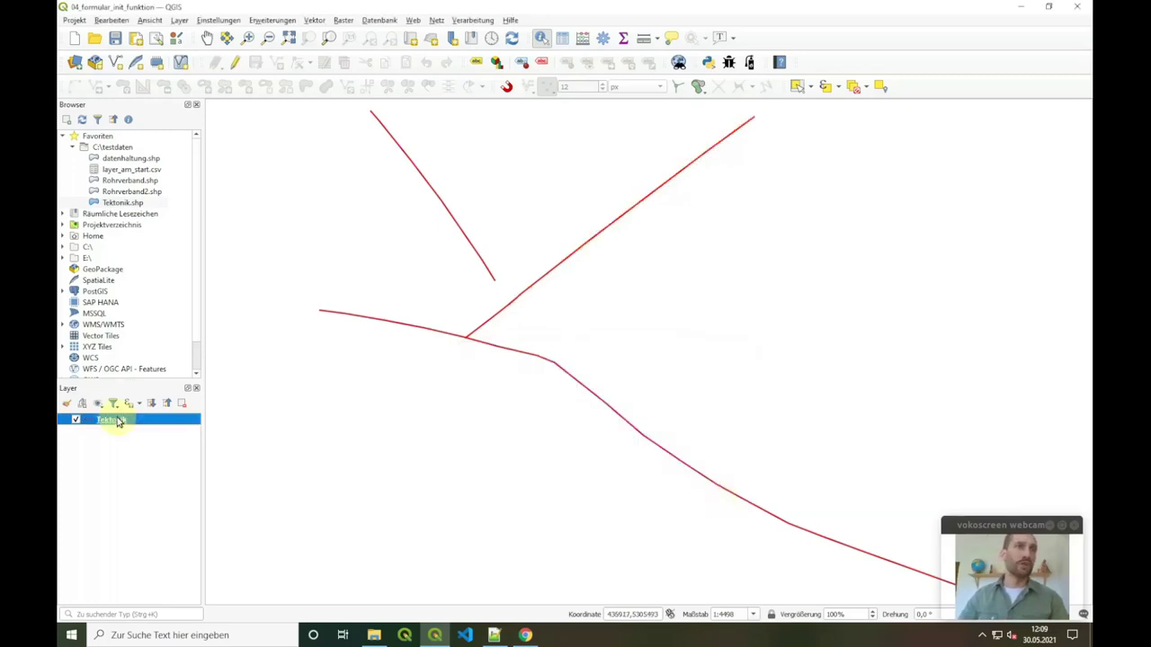
left_click(160, 410)
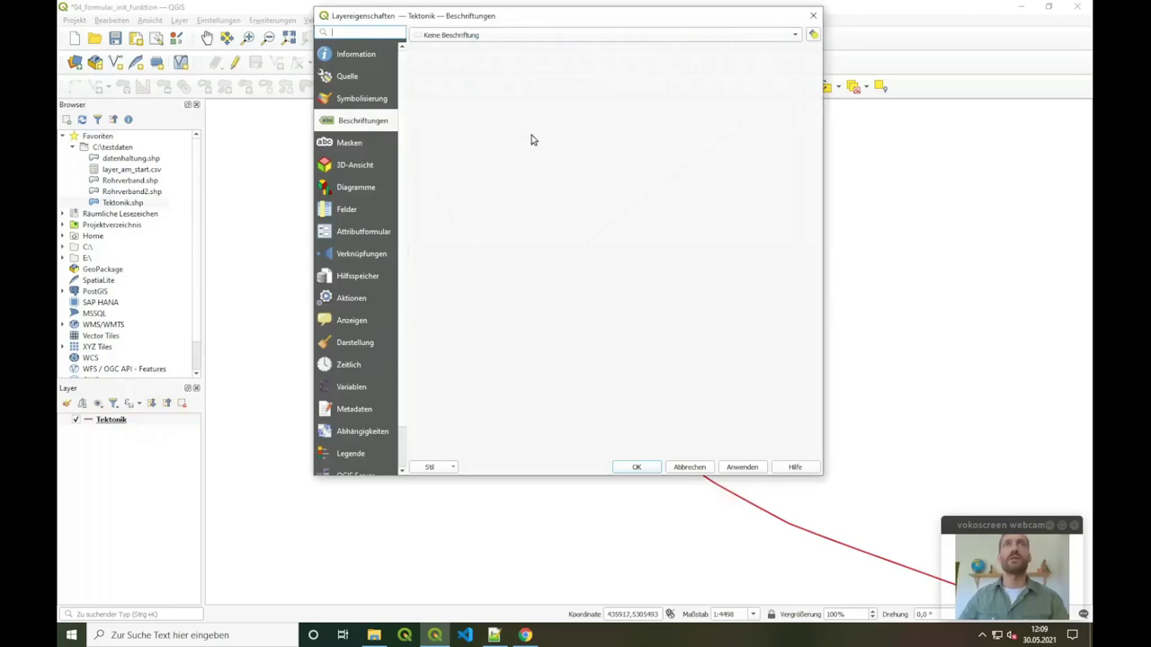
left_click(357, 235)
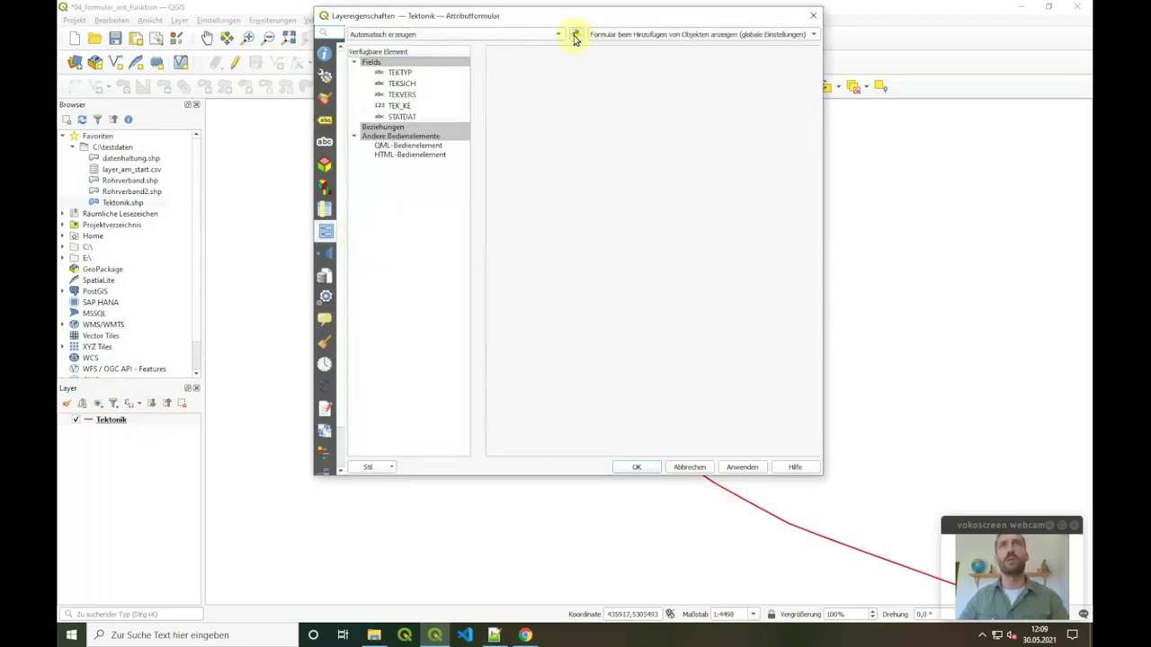
left_click(575, 36)
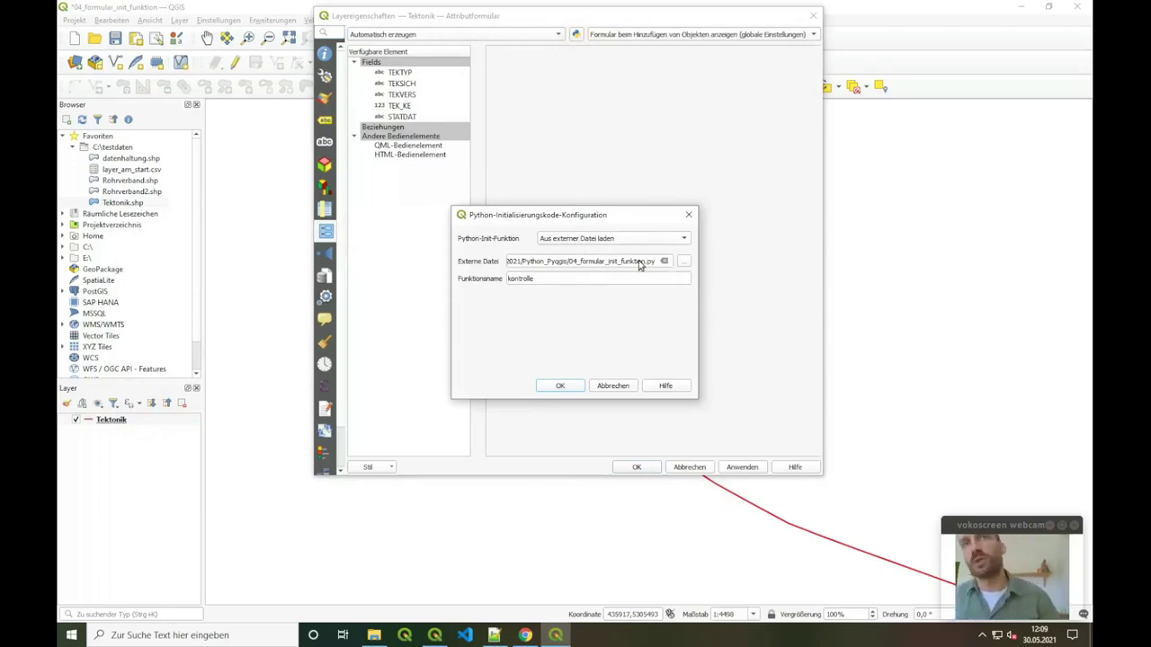
double_click(519, 279)
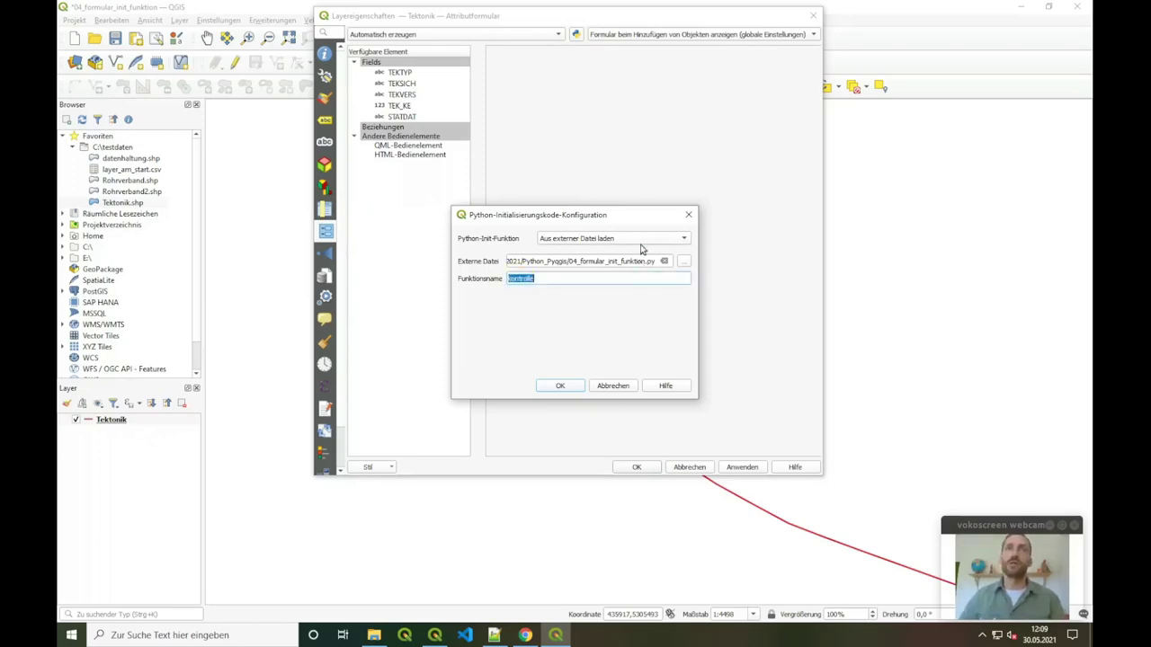
left_click(612, 386)
left_click(690, 467)
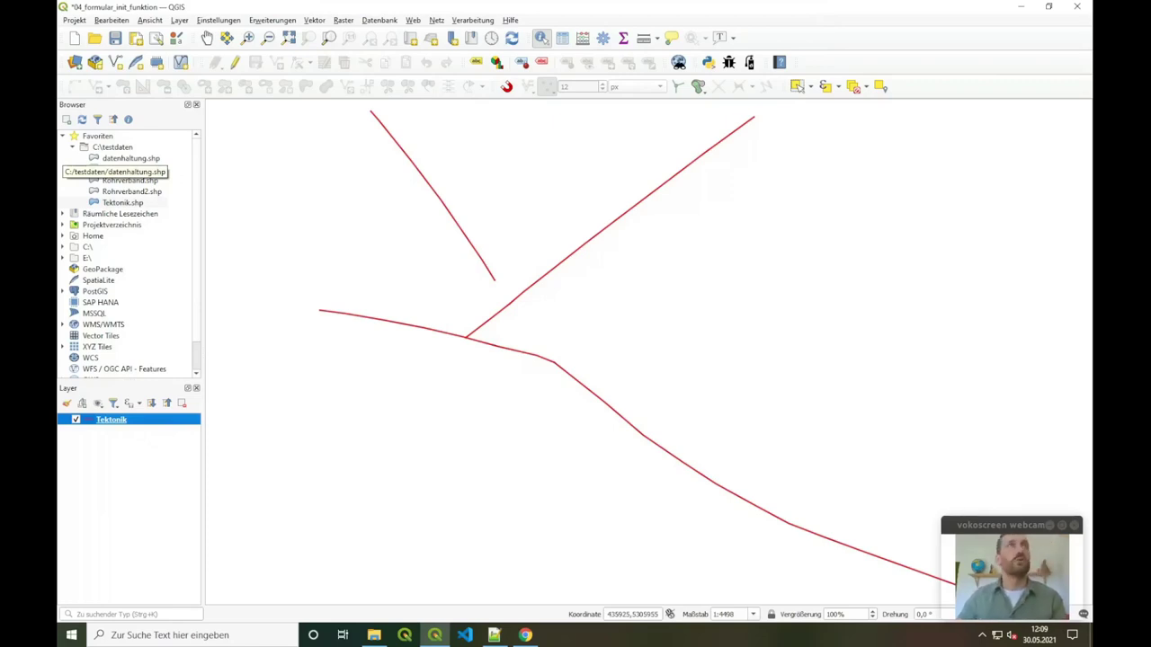
- Look at the openProject, saveProject and closeProject macro stubs in the project properties, and cancel the dialog
left_click(73, 20)
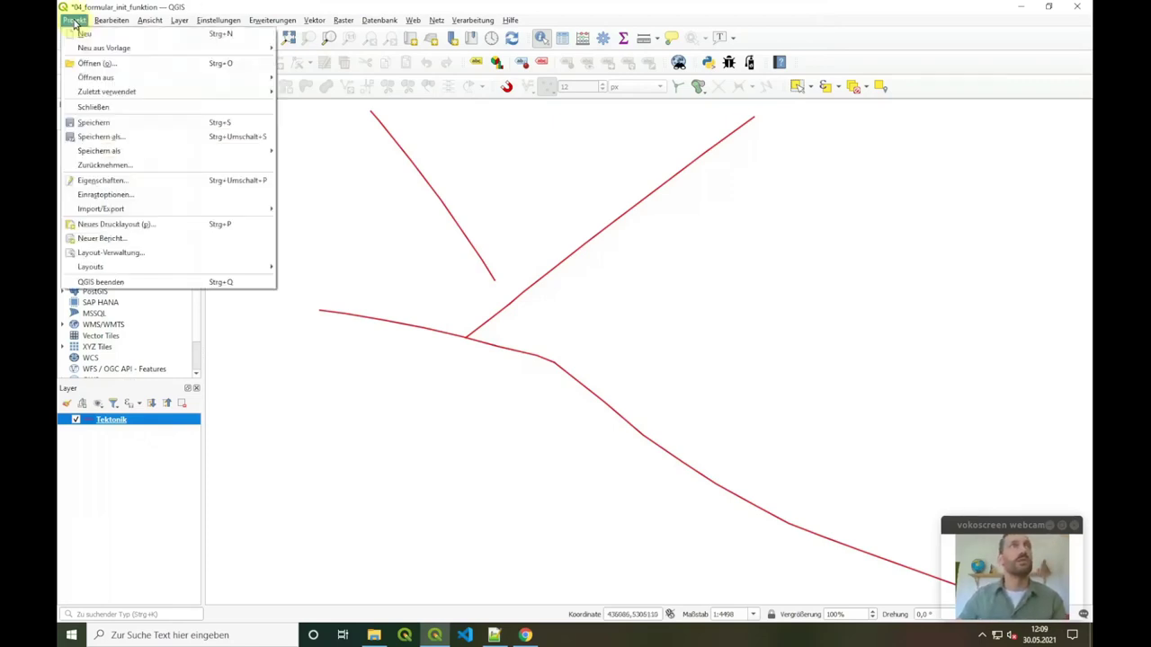
left_click(101, 180)
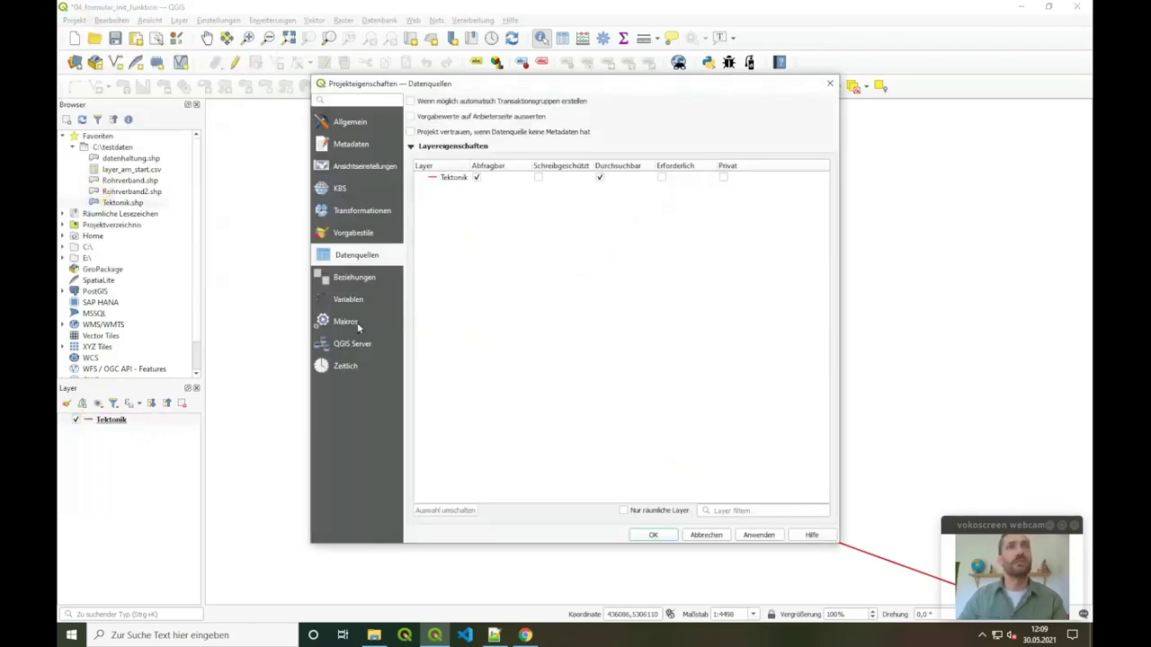
left_click(349, 321)
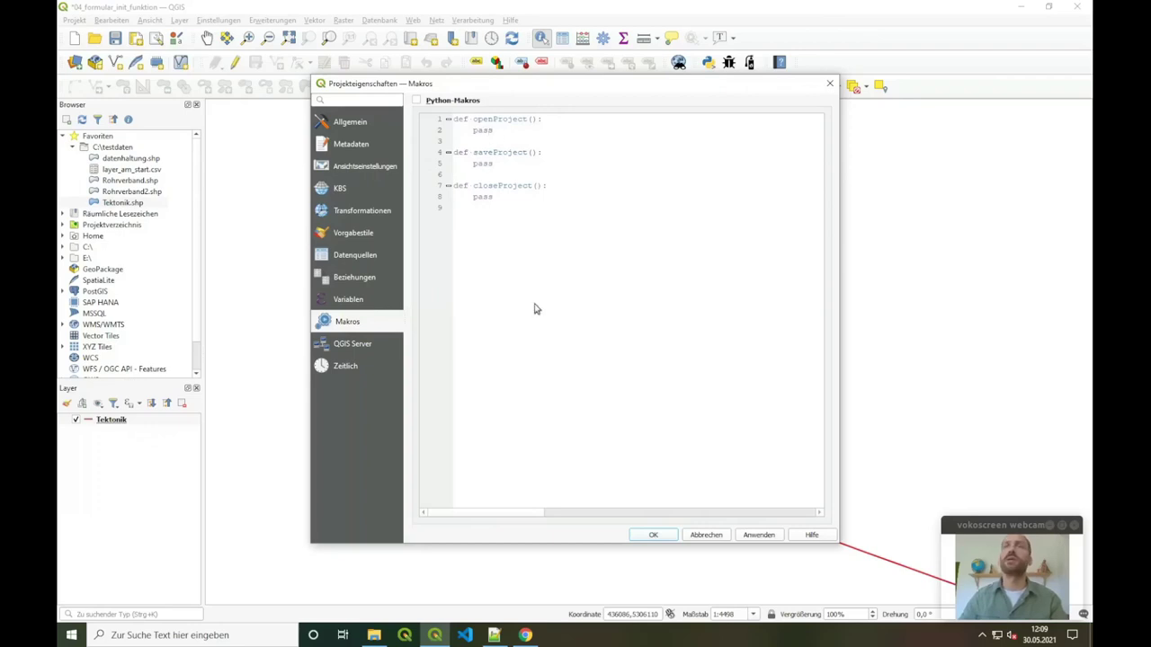
left_click(706, 535)
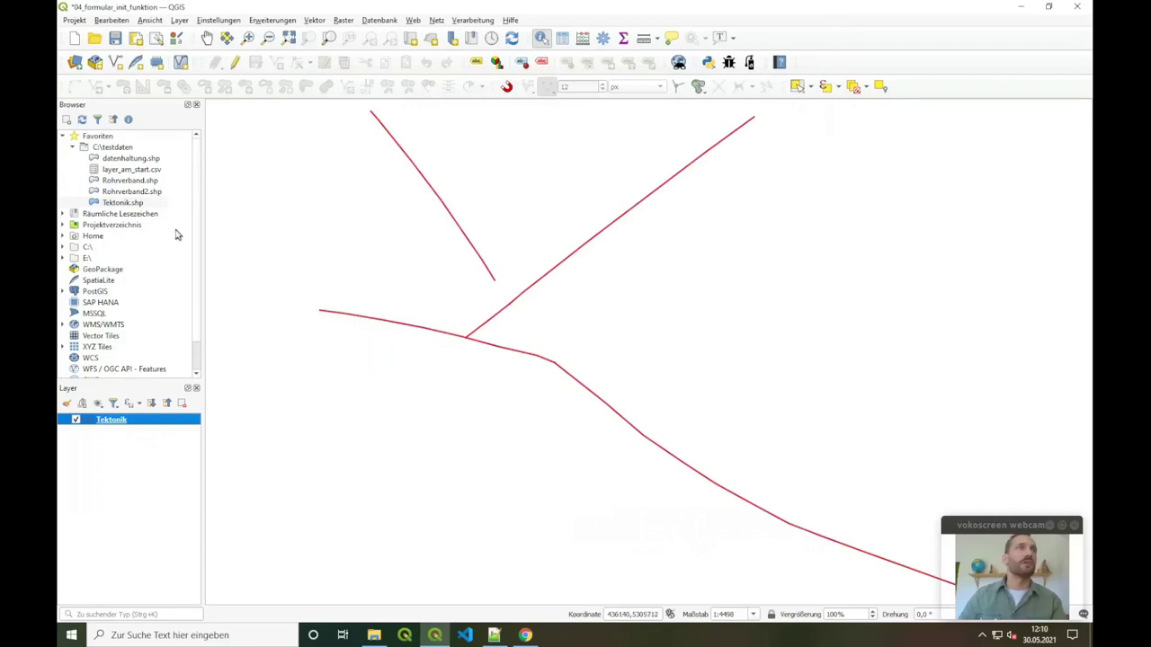
- Open the project 05_makro.qgz, discarding the current project's changes, and acknowledge the Project locked notice
left_click(76, 20)
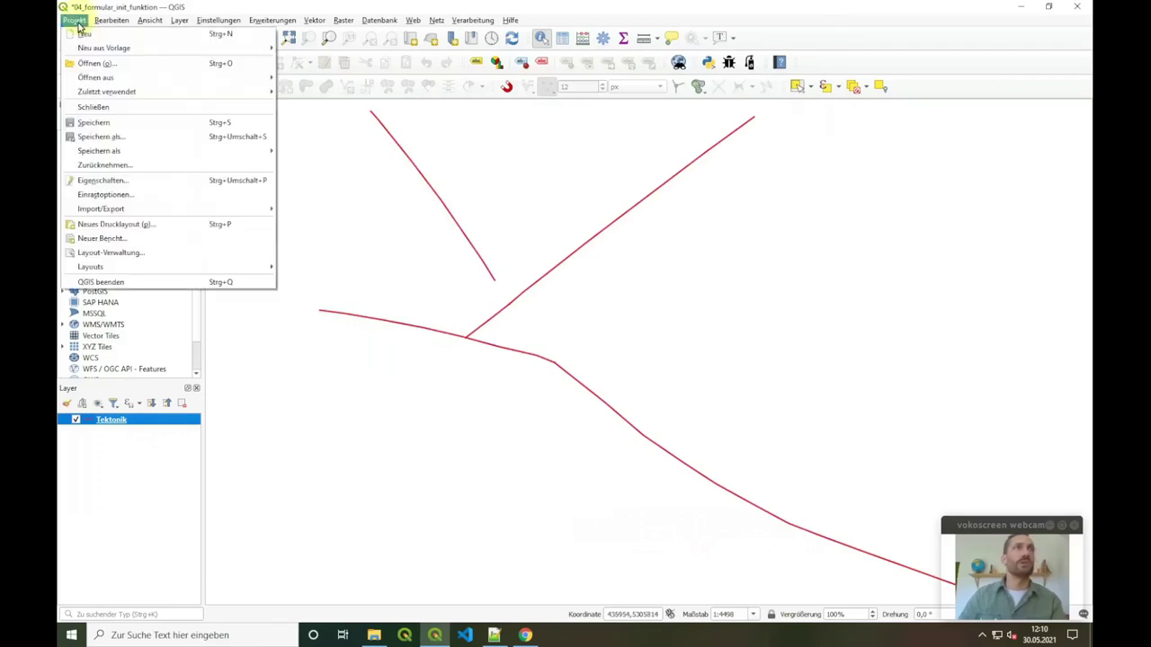
left_click(94, 65)
left_click(598, 335)
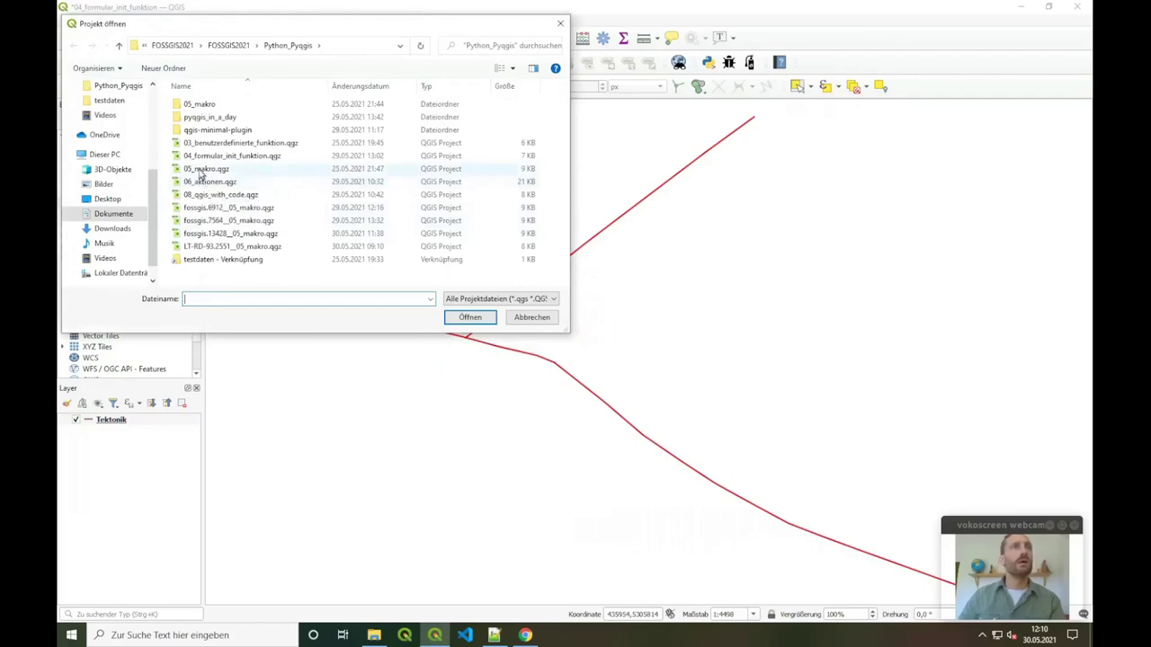
left_click(205, 169)
left_click(469, 318)
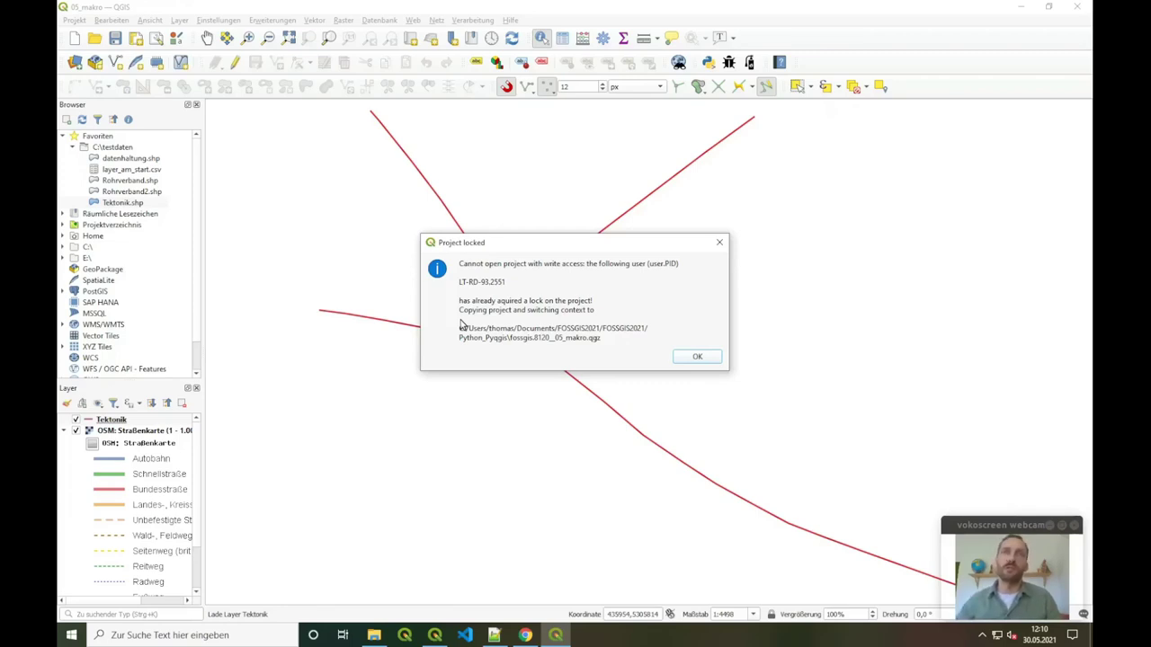
left_click(694, 358)
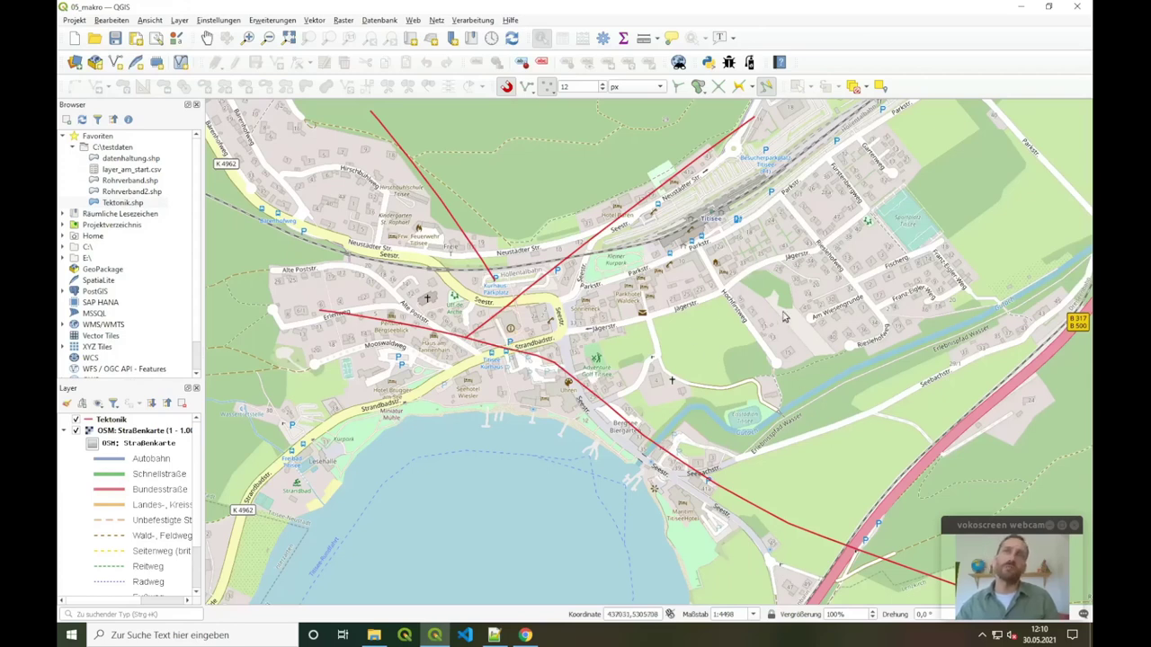
- Examine the project's Python macros from the lock file utility functions through openProject to closeProject, and cancel the project properties
left_click(74, 20)
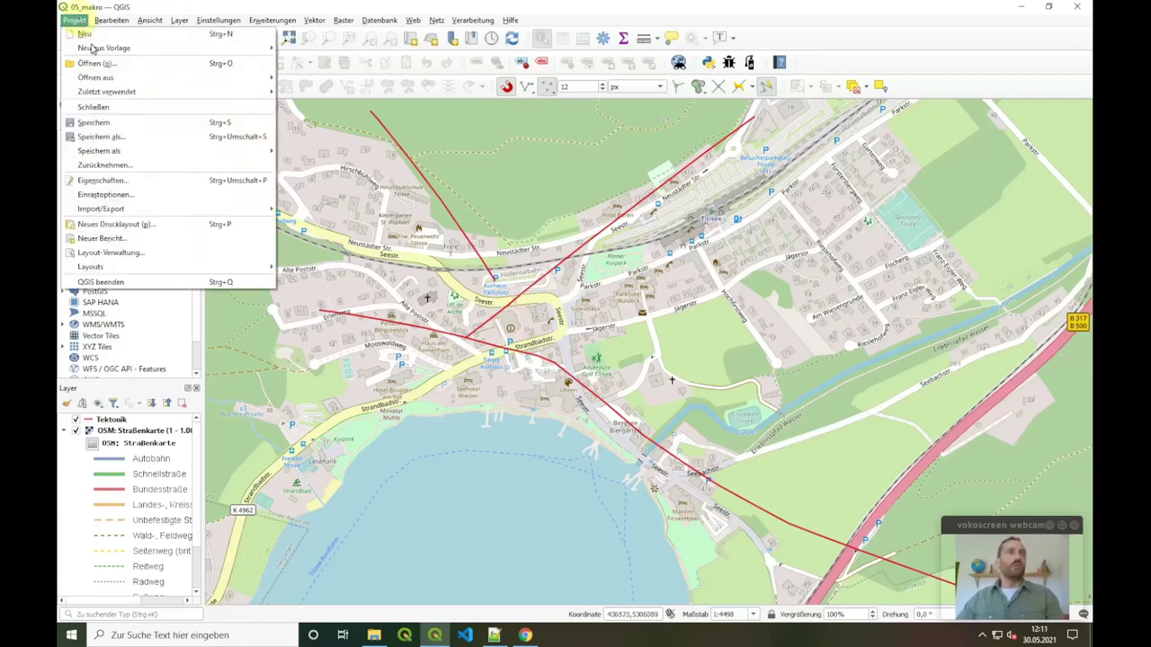
left_click(115, 183)
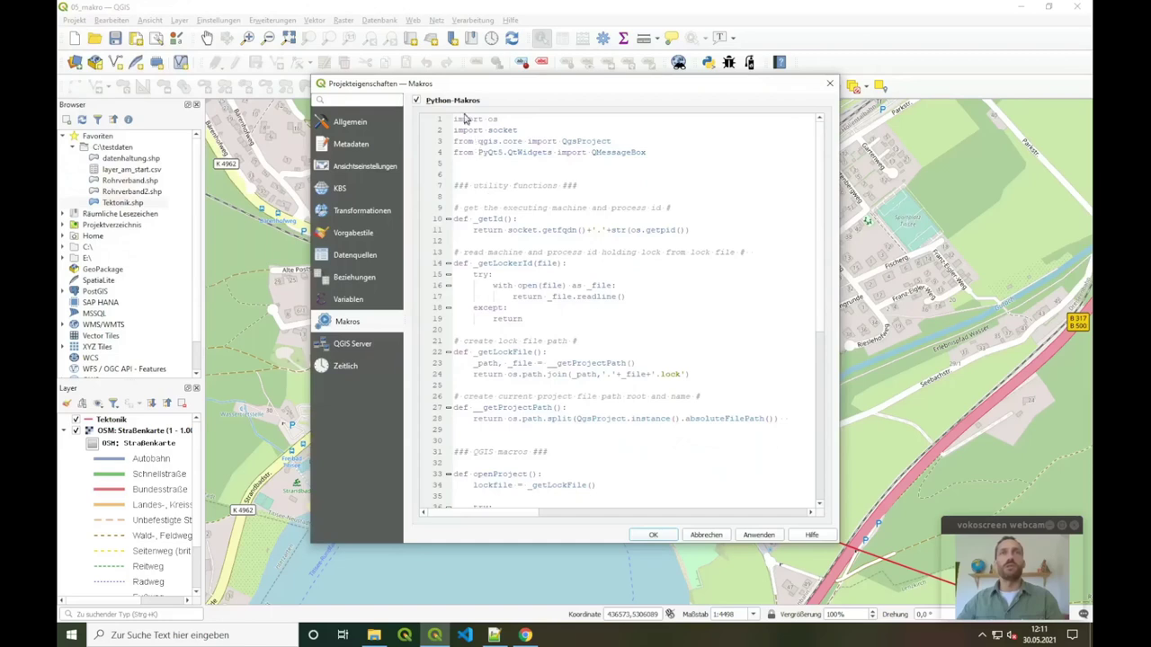
scroll(568, 319, "down", 7)
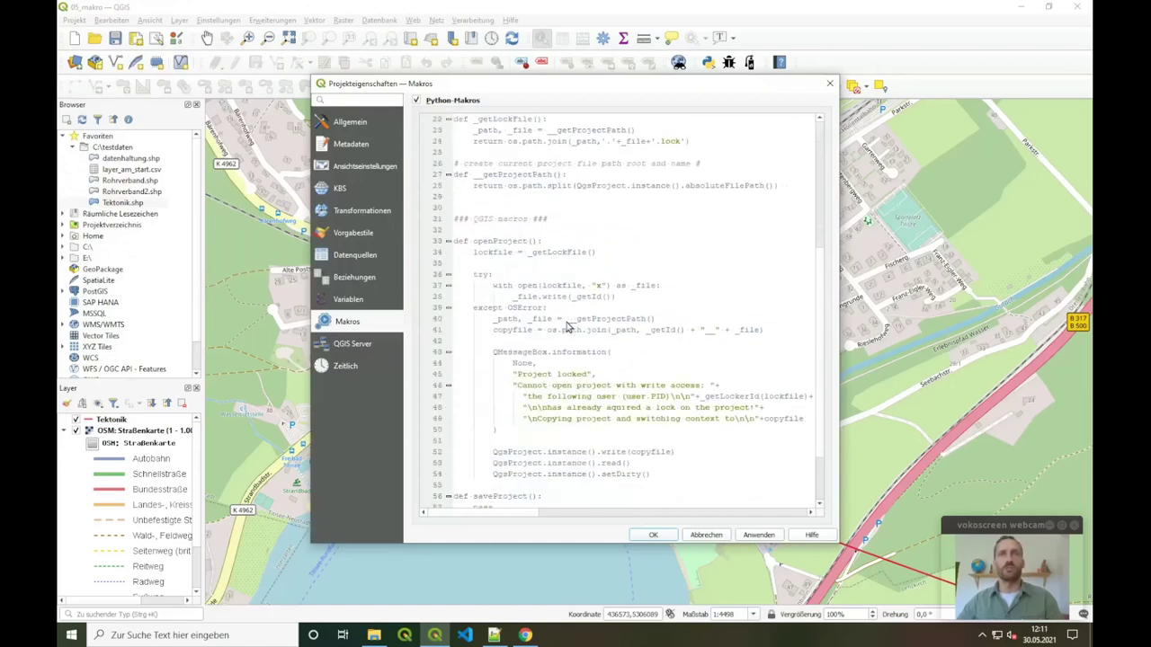
scroll(568, 327, "down", 2)
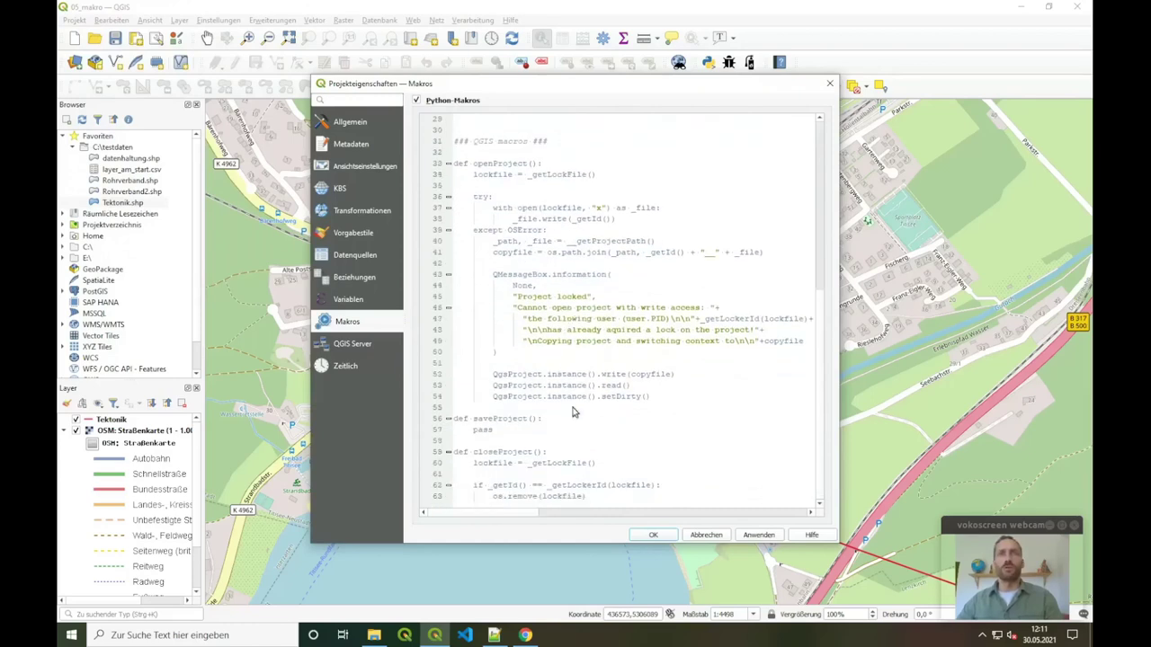
left_click(717, 541)
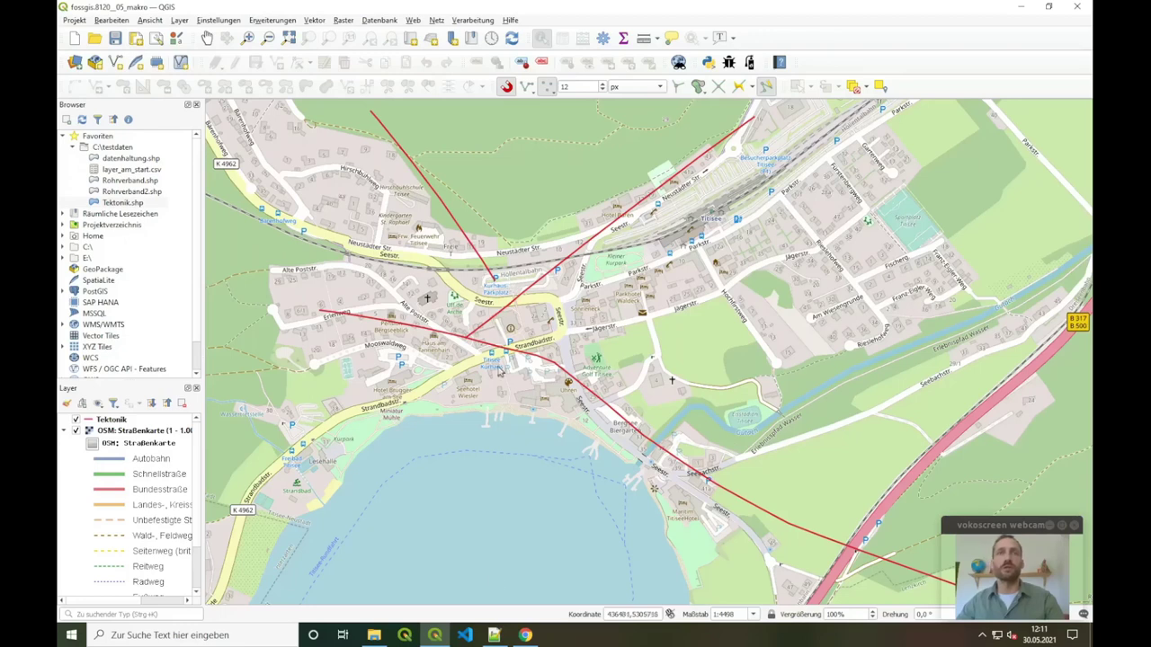
- Switch to File Explorer, go to the Python_Pyqgis folder and open .05_makro.qgz.lock in Notepad++
left_click(374, 636)
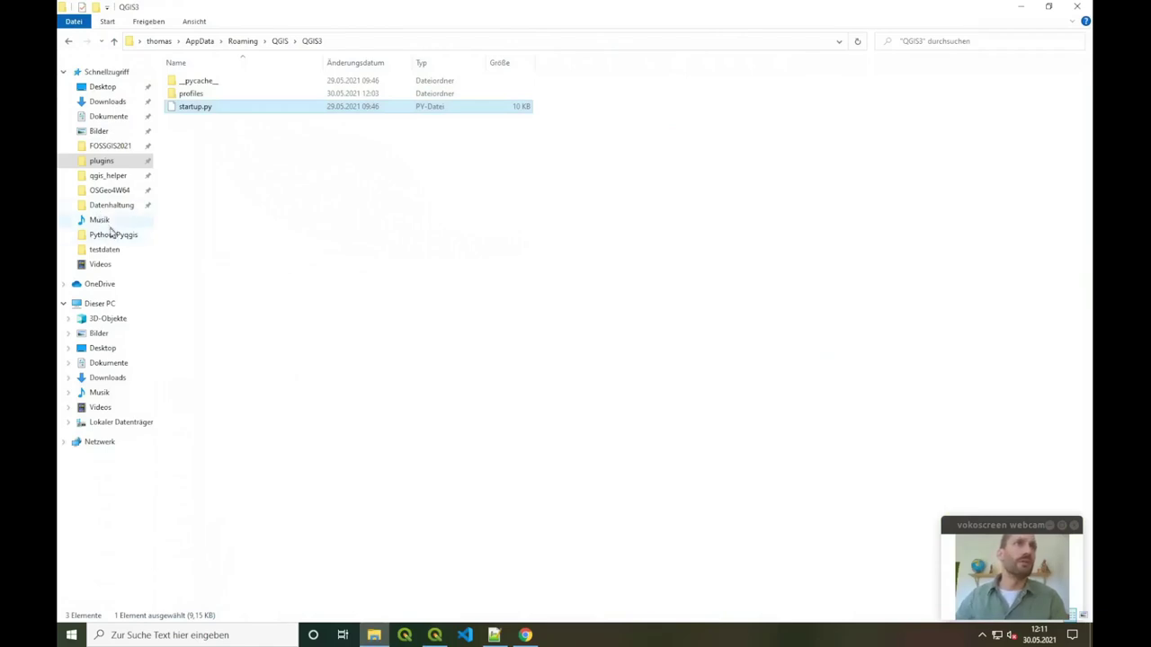
left_click(114, 234)
left_click(230, 121)
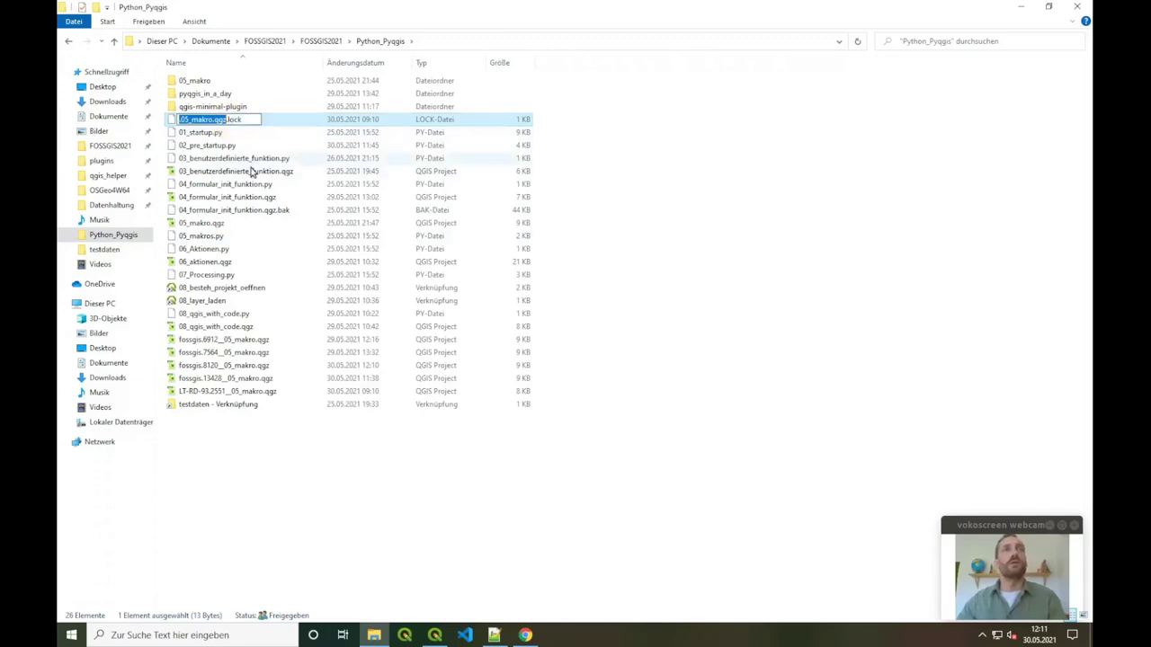
left_click(226, 124)
right_click(226, 124)
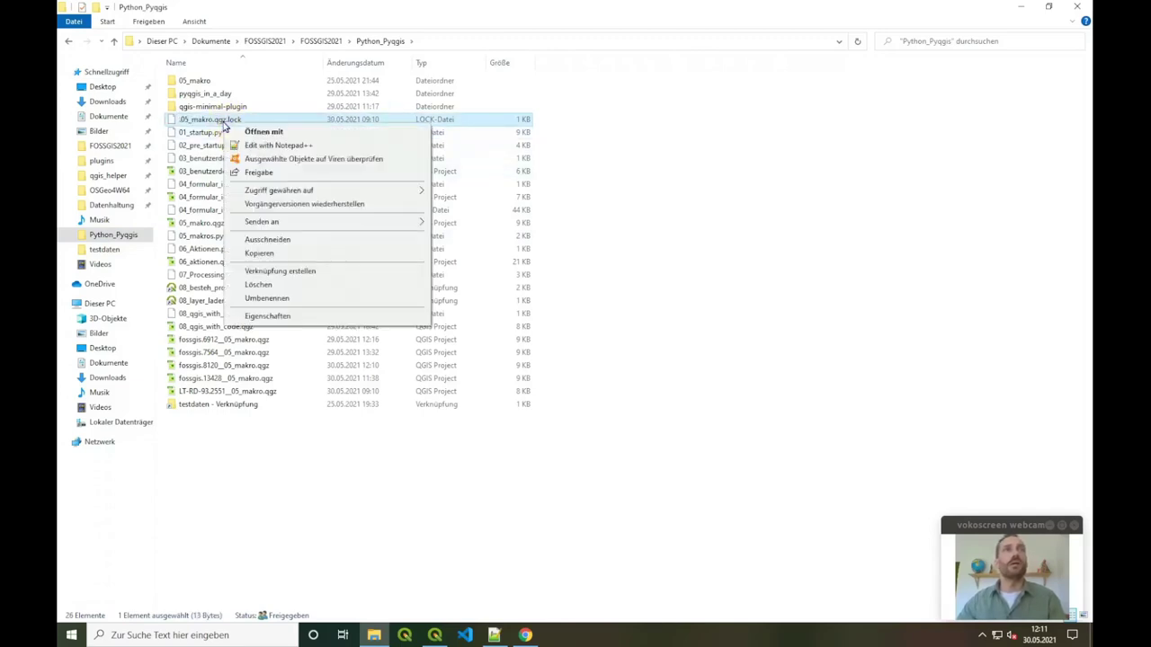
left_click(248, 144)
- Inspect the machine and process ID entry in the lock file, close the file and return to QGIS
left_click_drag(282, 65, 121, 69)
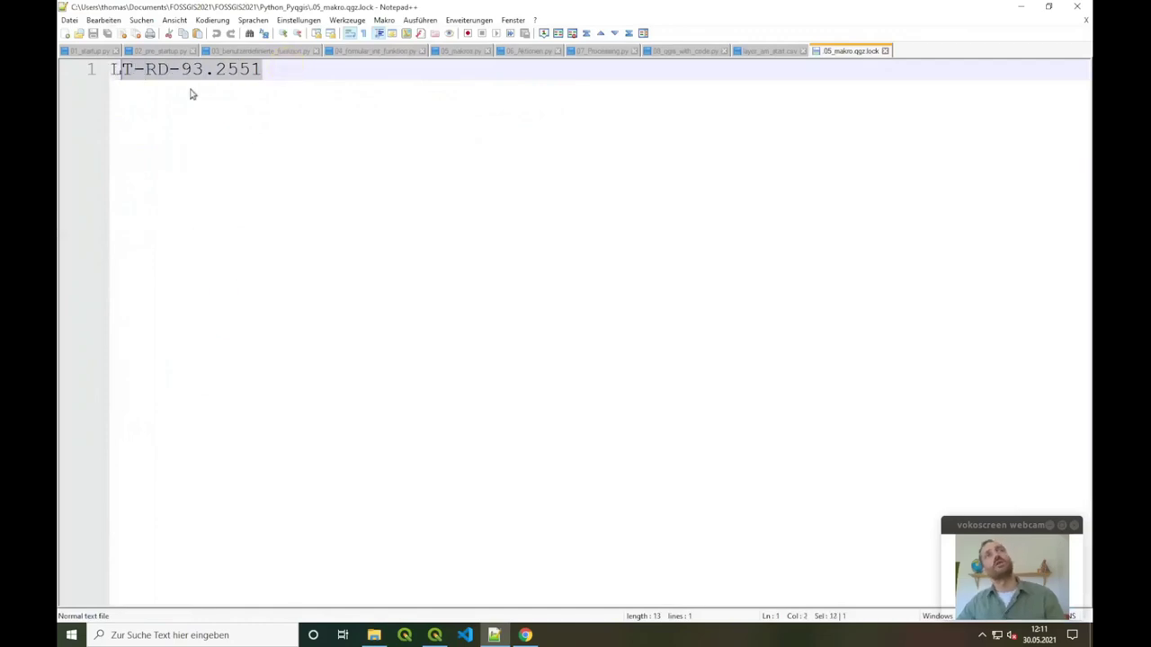
left_click(132, 71)
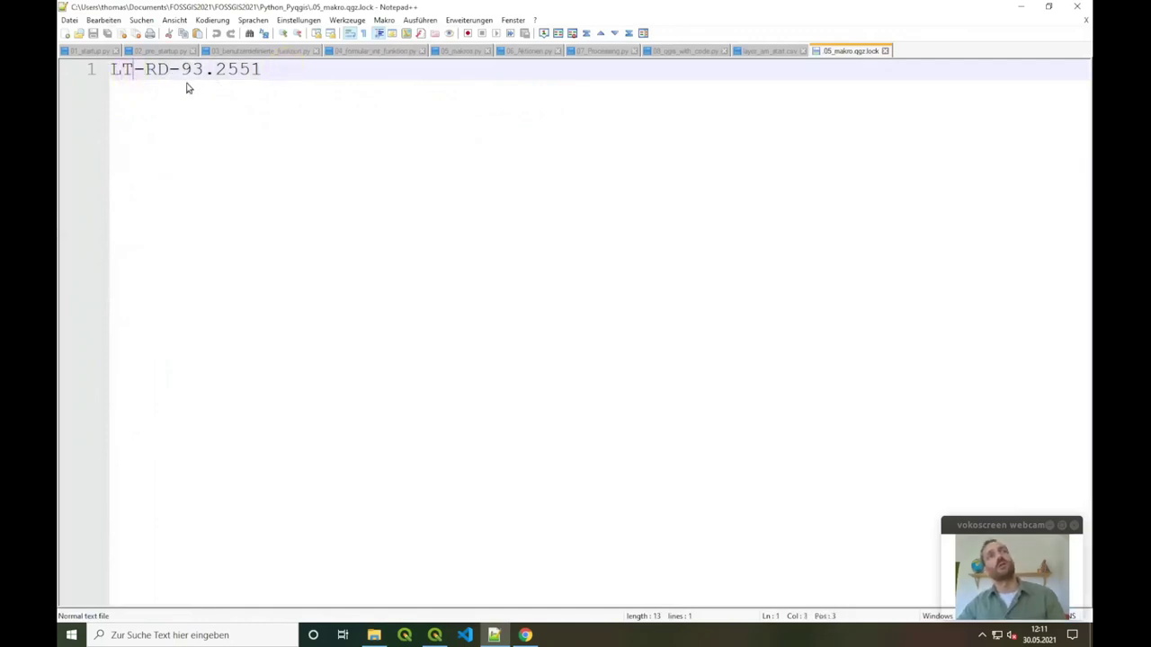
left_click(885, 52)
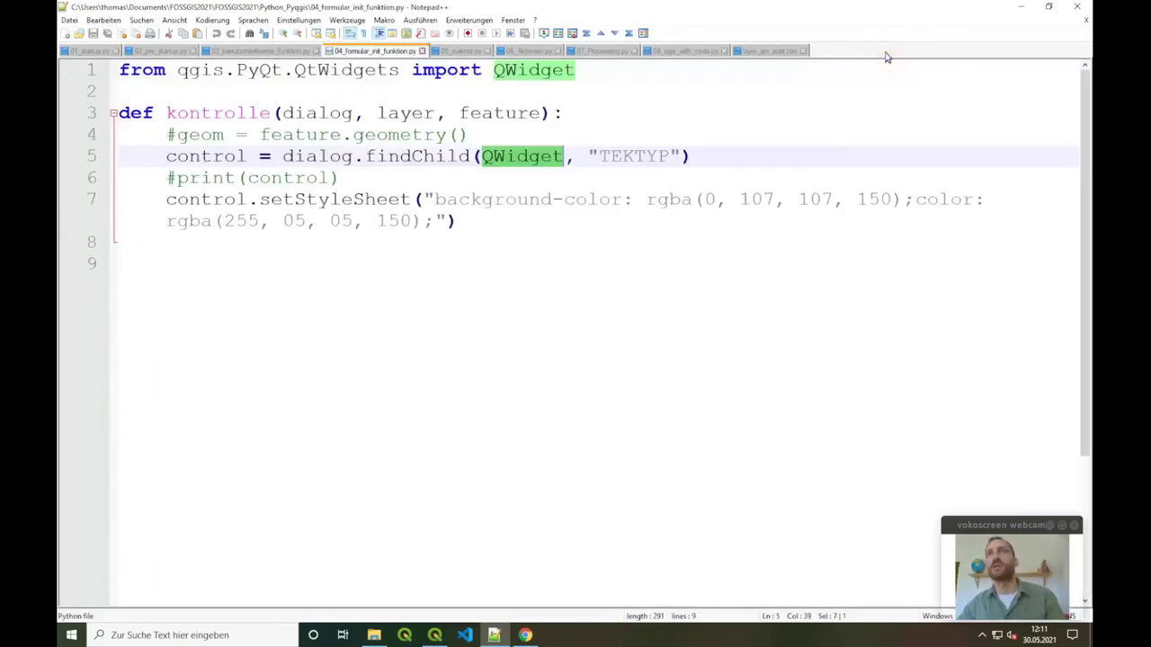
left_click(1021, 7)
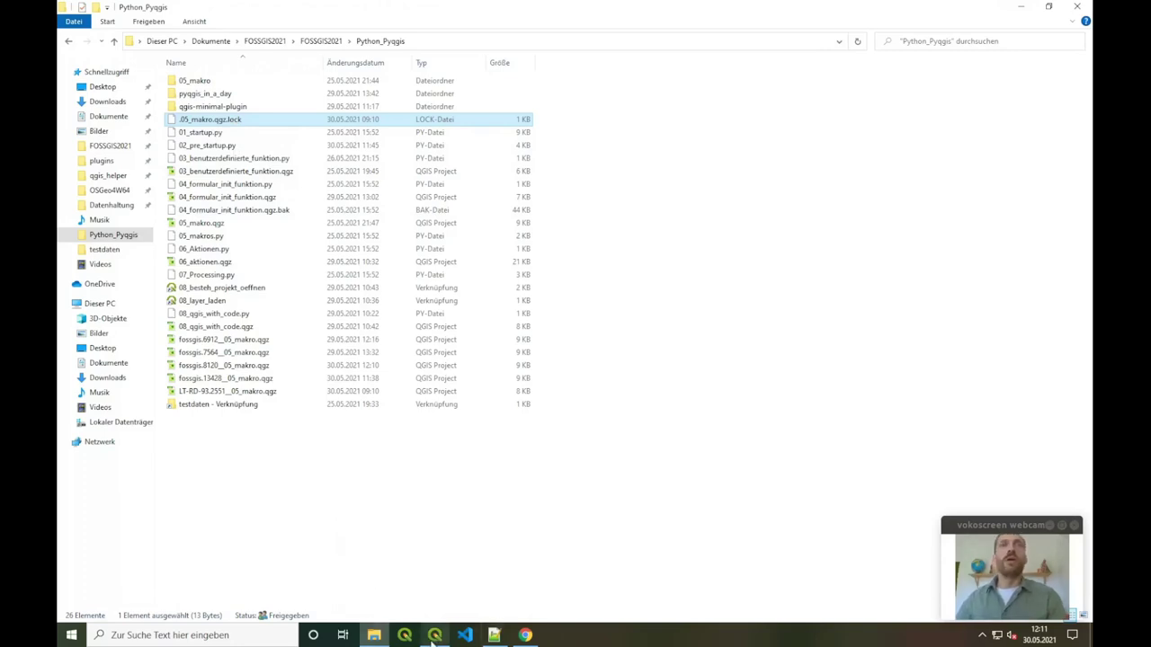
mouse_move(434, 635)
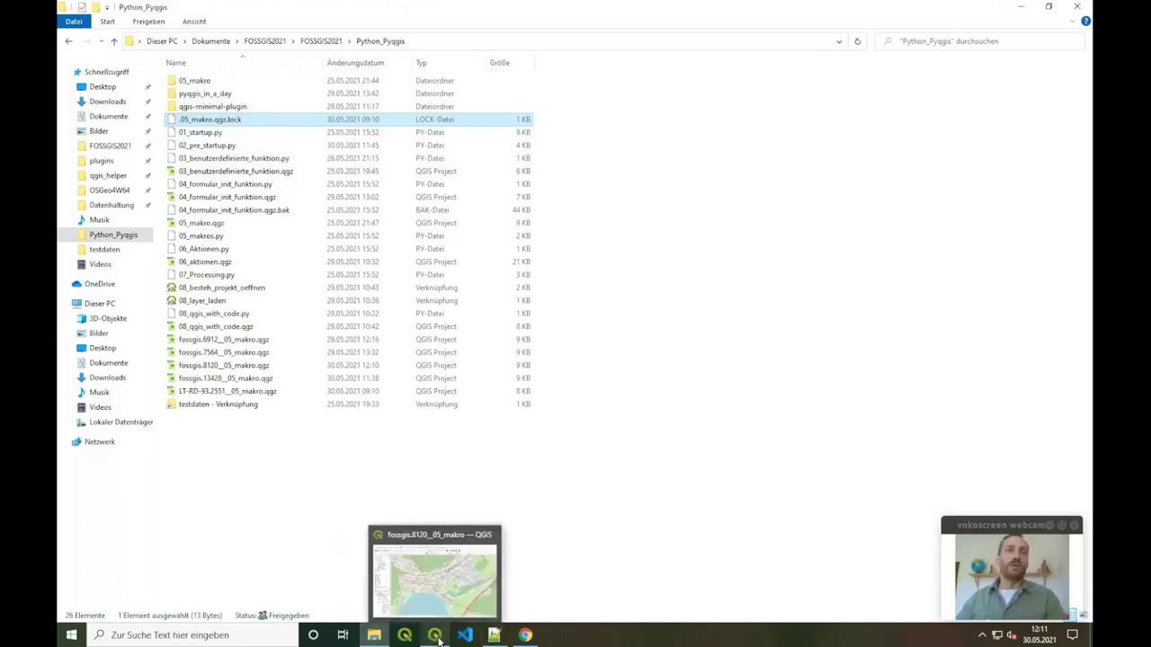
left_click(438, 638)
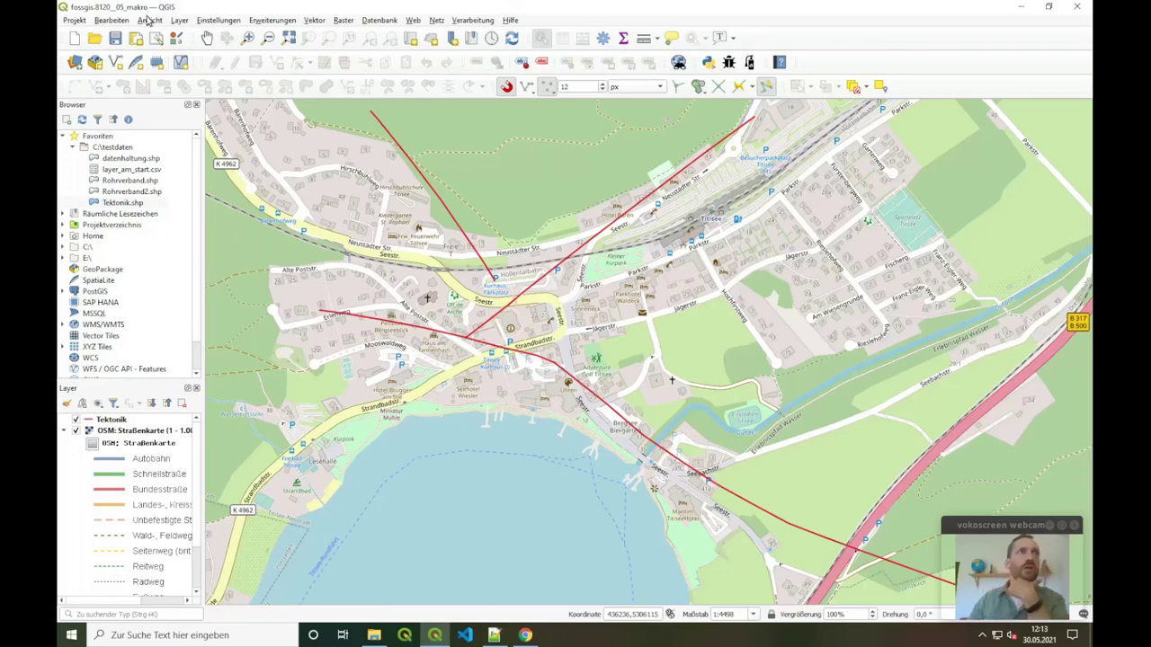
left_click(75, 20)
left_click(86, 64)
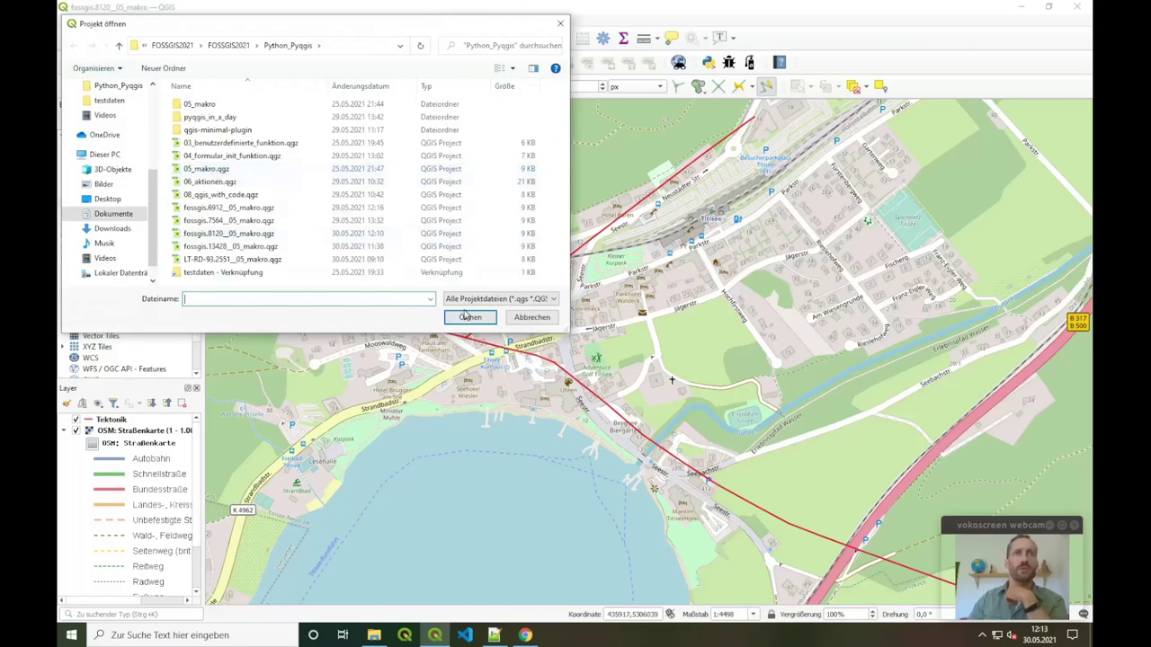
left_click(532, 320)
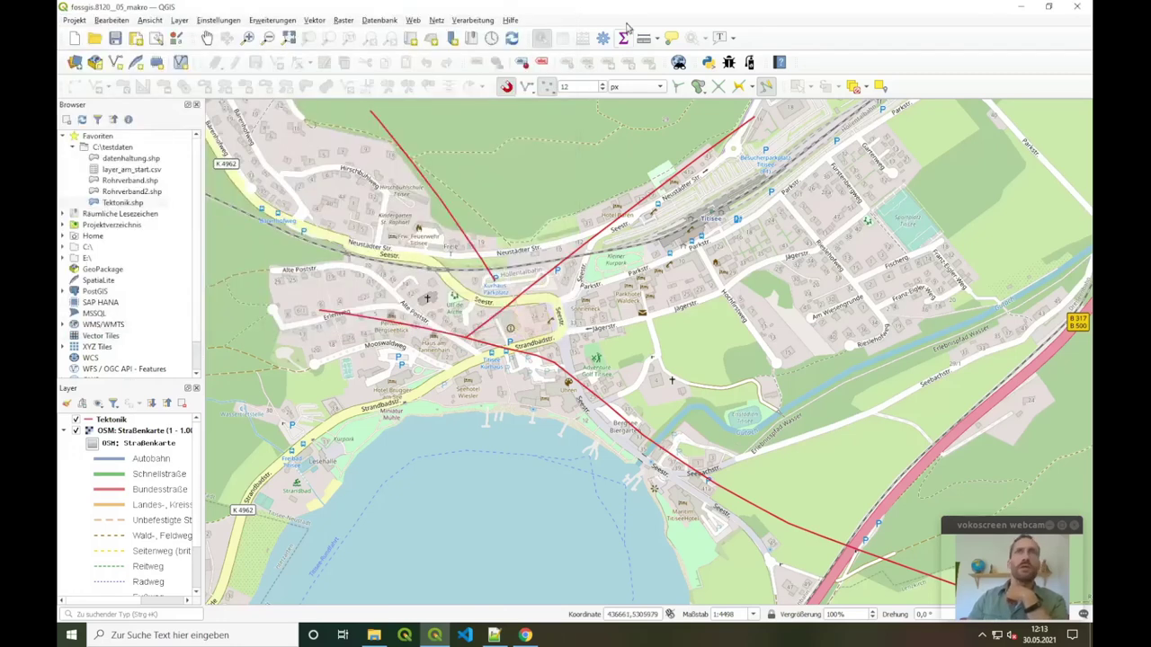
- Show the processing toolbox and delete the Save Attributes As CSV script from the Skripte group
left_click(472, 19)
left_click(477, 37)
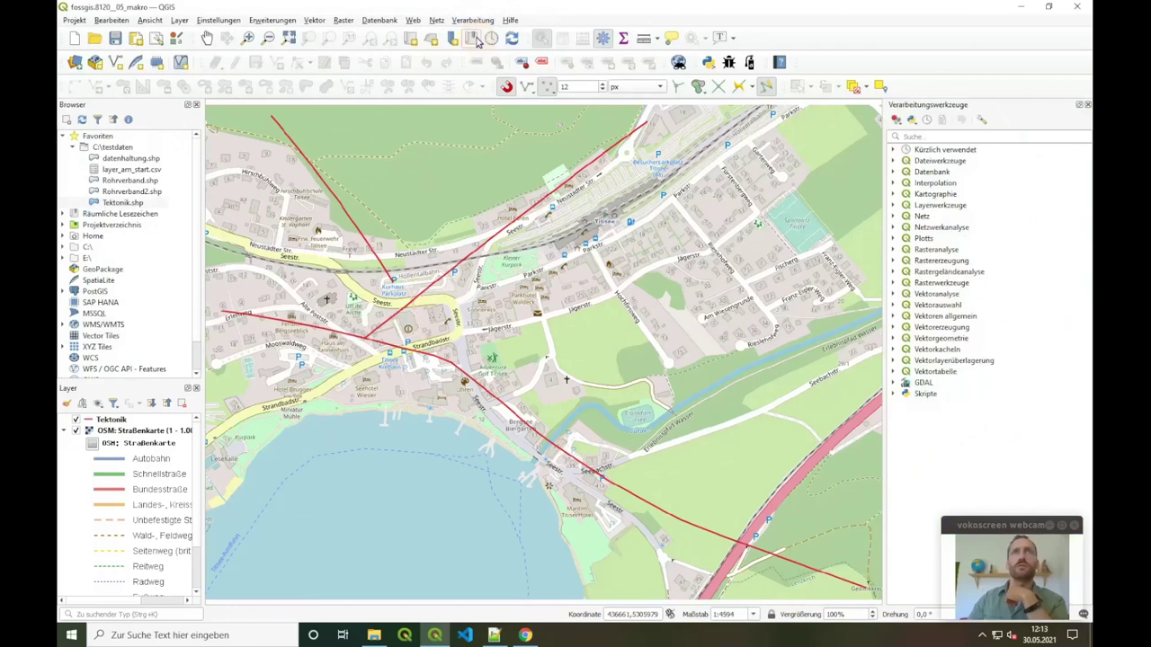
left_click(893, 395)
left_click(957, 409)
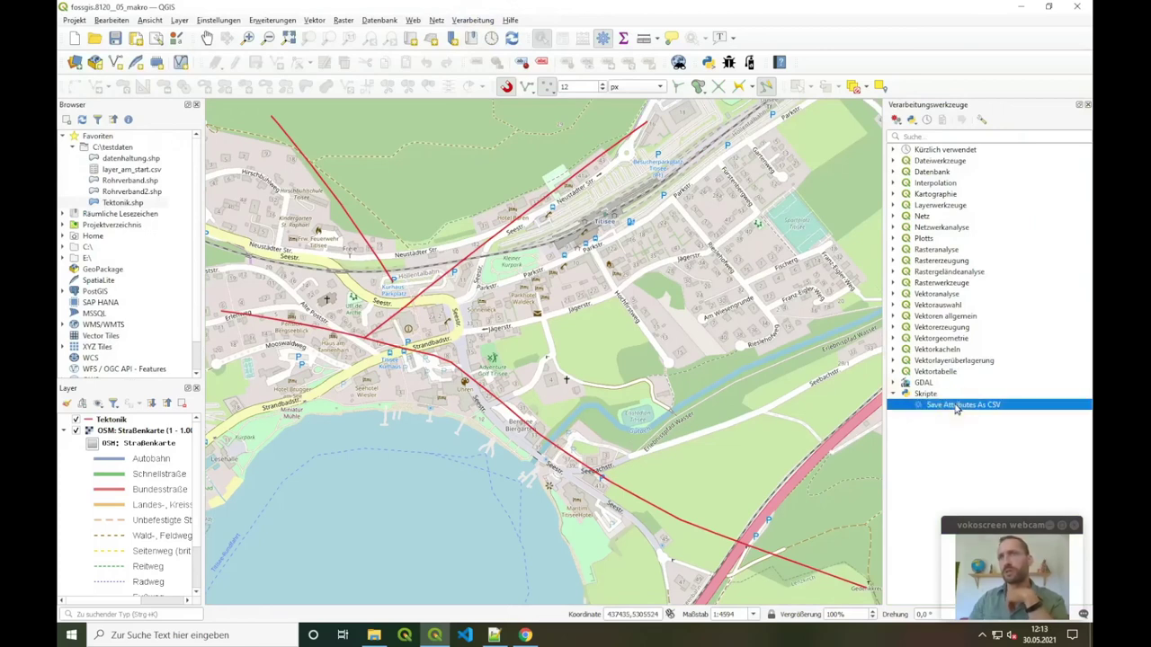
right_click(956, 409)
left_click(959, 470)
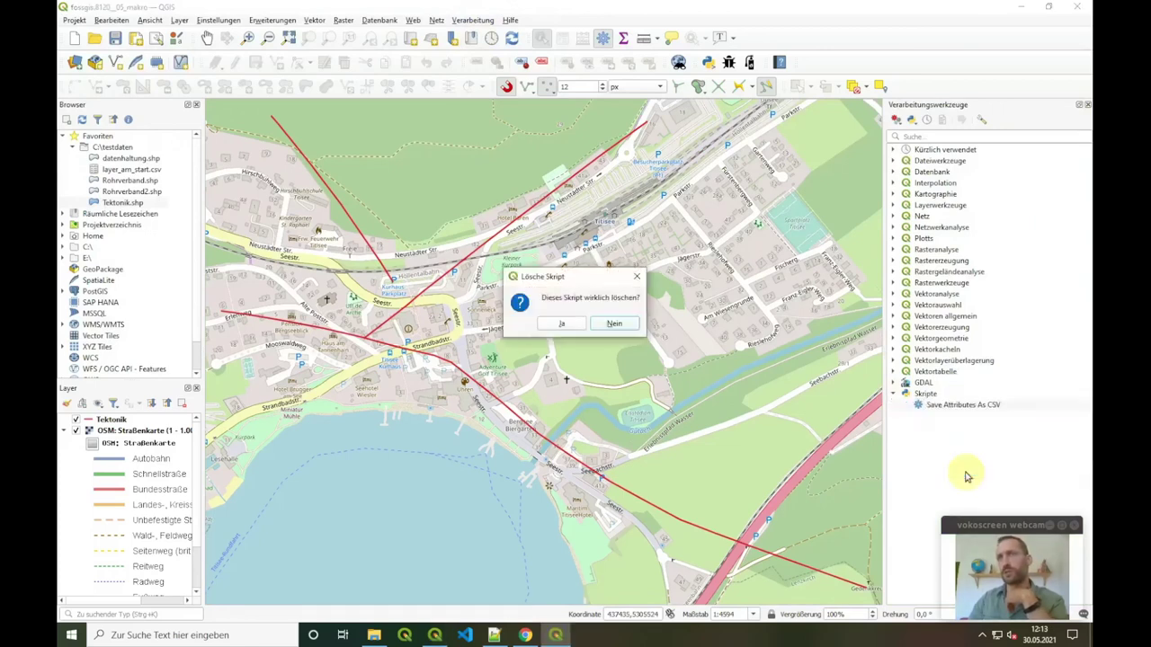
left_click(560, 324)
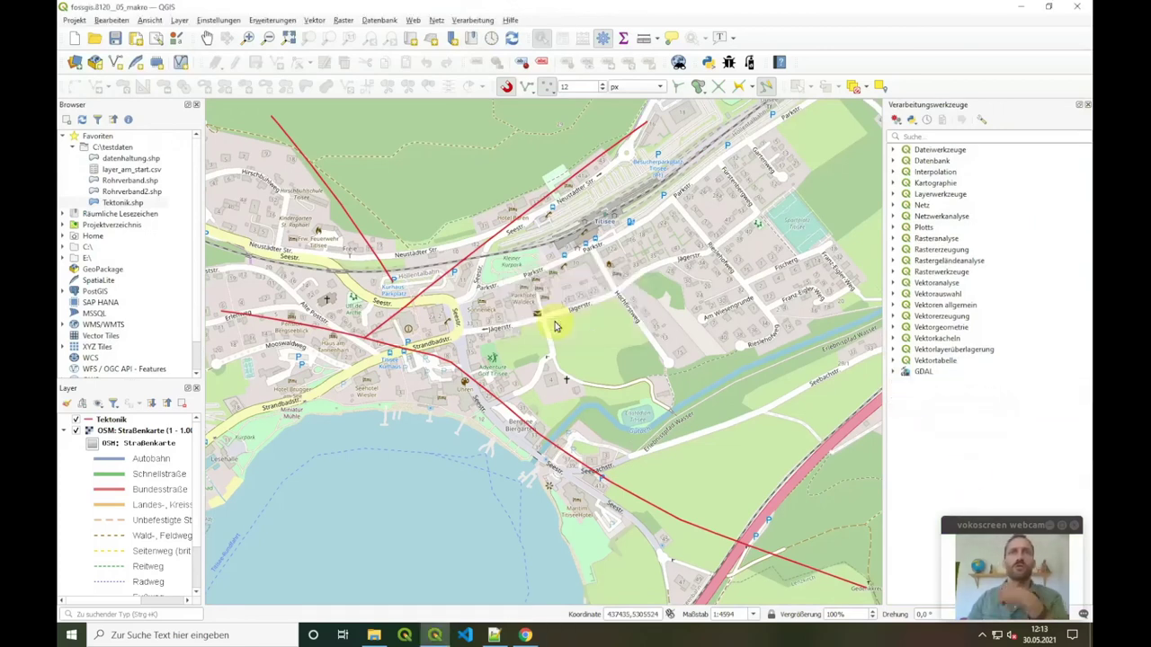
left_click(893, 372)
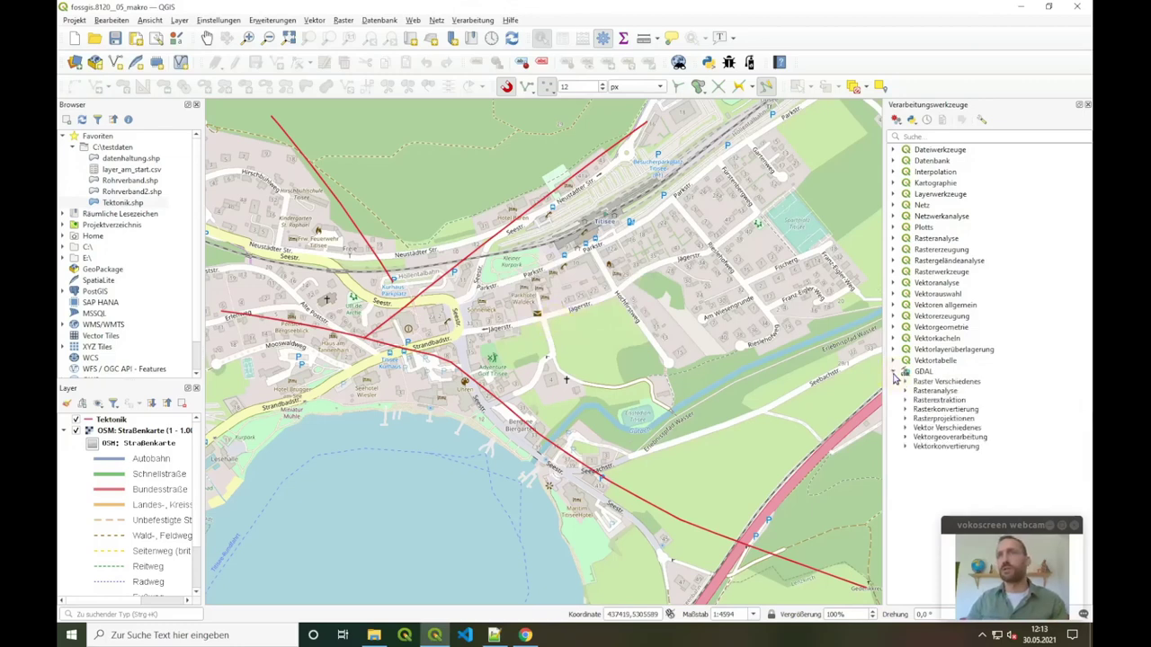
- Switch to Notepad++ and look through the beginning of the 07_Processing.py script
left_click(495, 635)
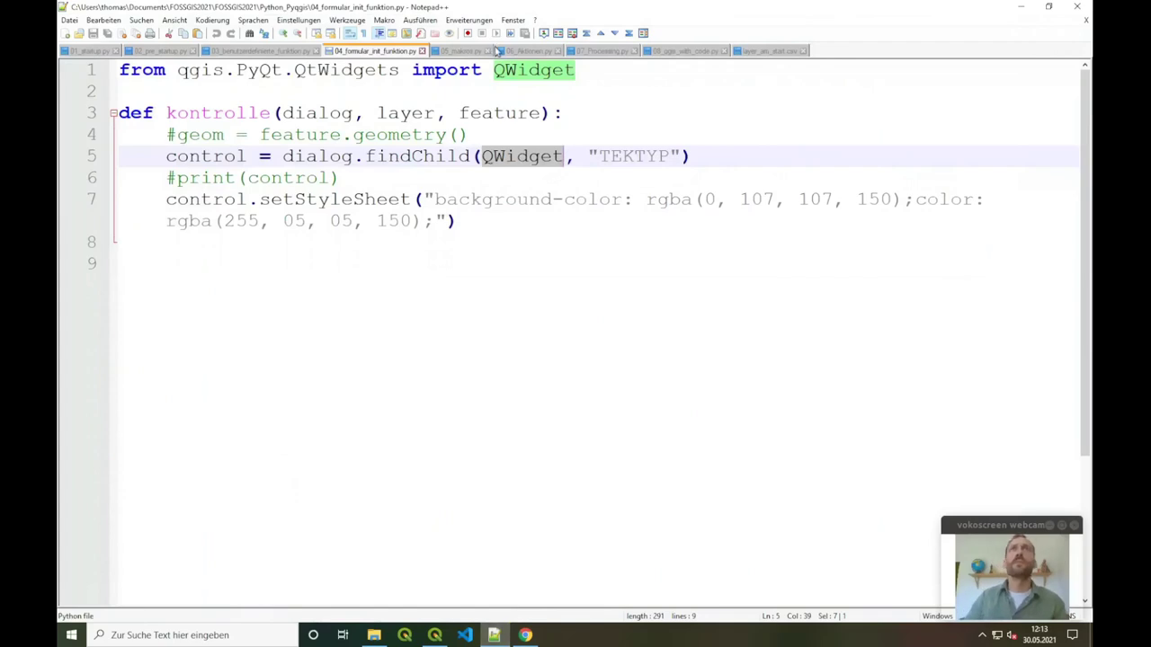
left_click(597, 51)
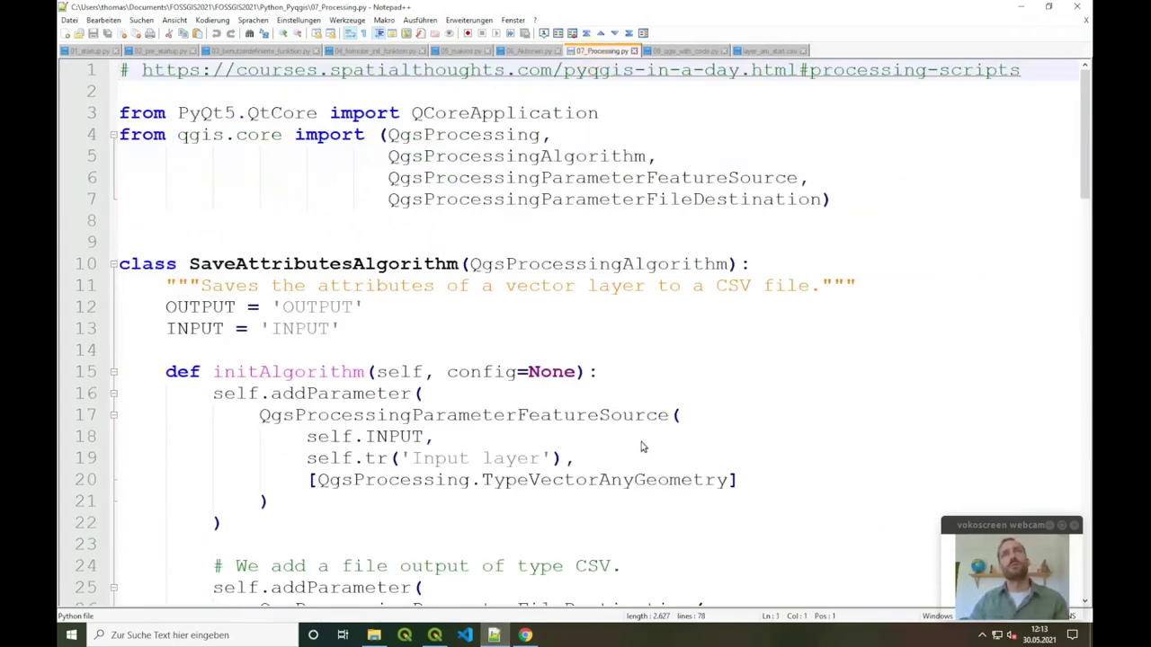
scroll(589, 378, "down", 4)
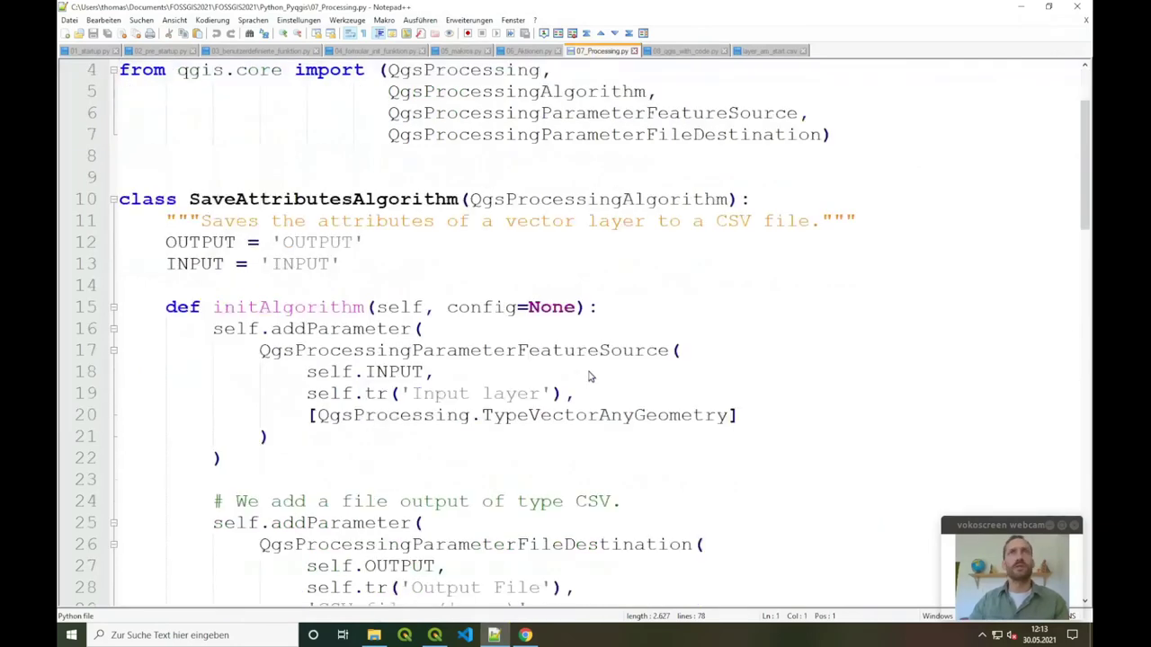
scroll(508, 553, "up", 4)
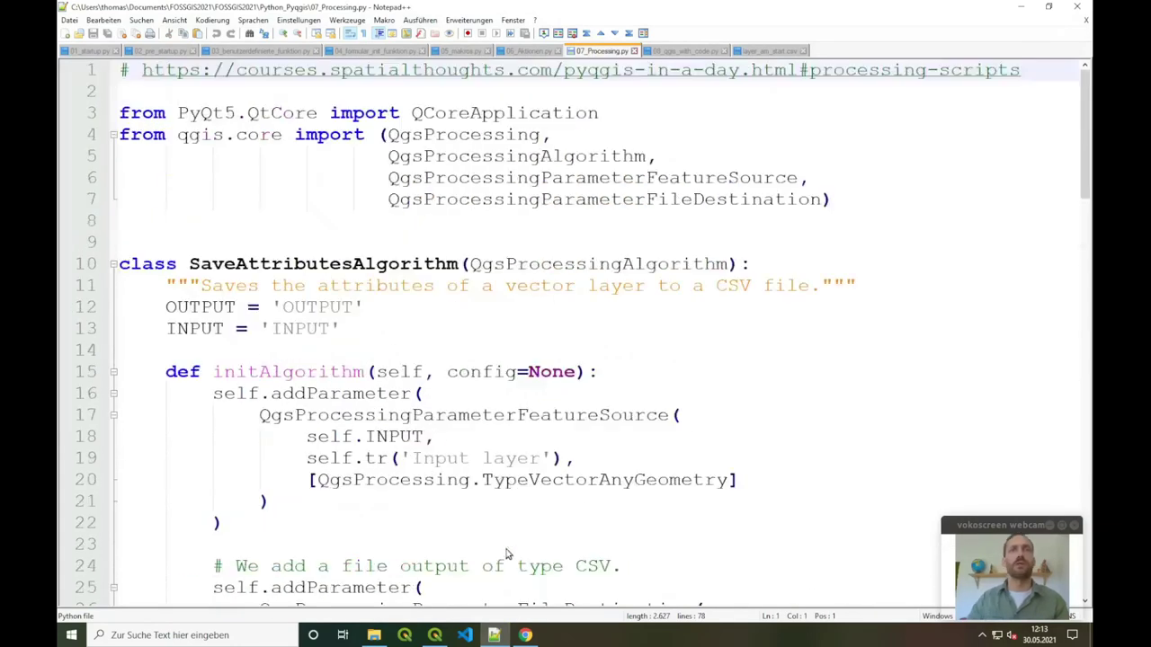
- Switch to Chrome and browse the contents of the Customizing QGIS with Python course down to the Processing Scripts section
left_click(525, 634)
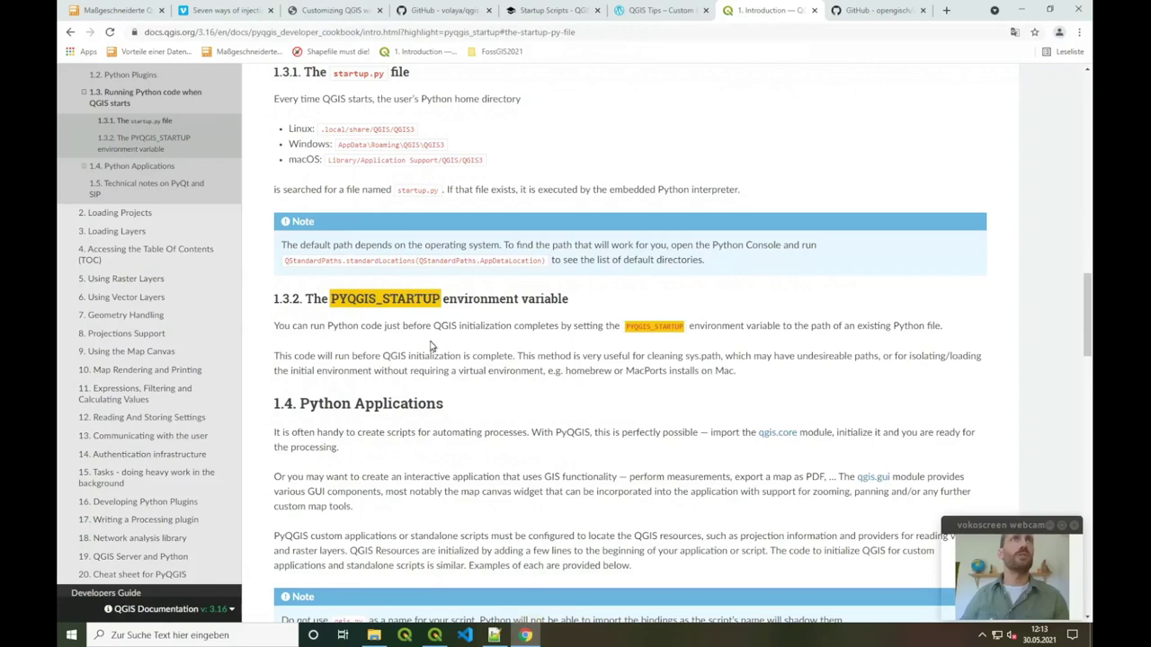
left_click(328, 10)
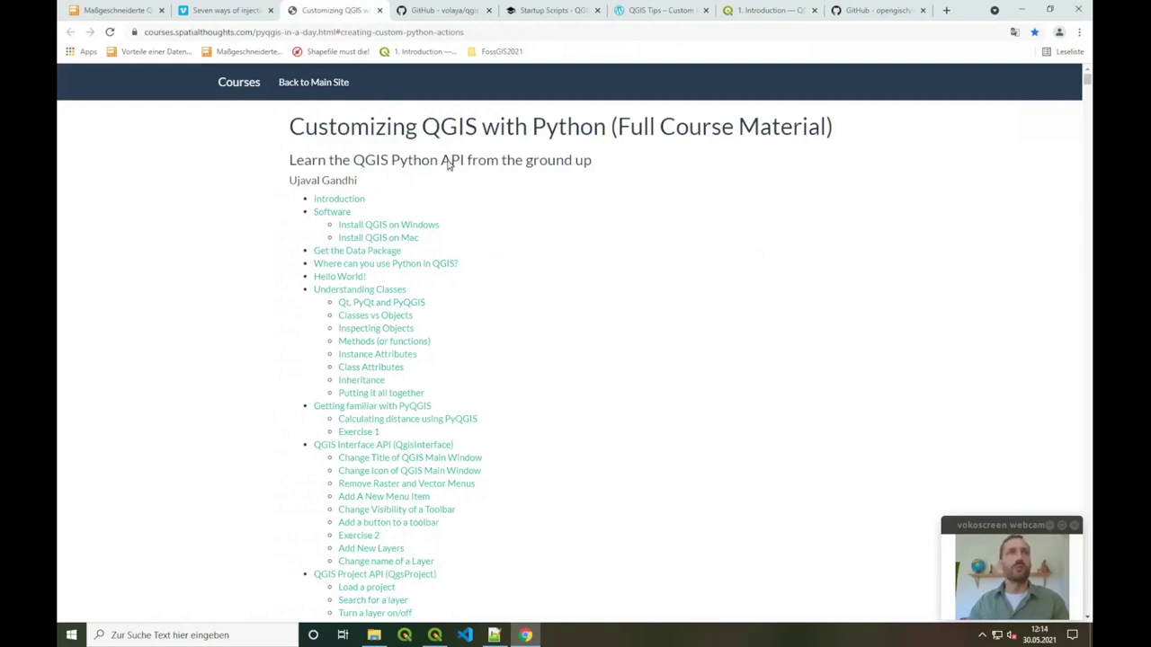
scroll(436, 180, "down", 2)
scroll(411, 297, "down", 3)
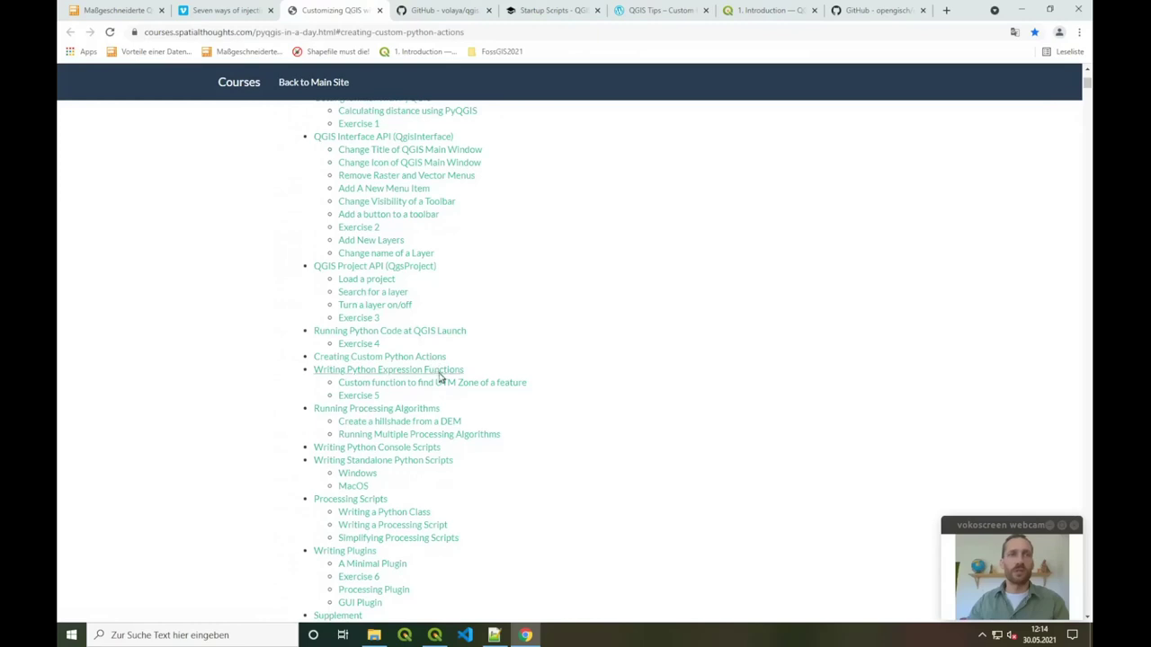
scroll(441, 380, "up", 3)
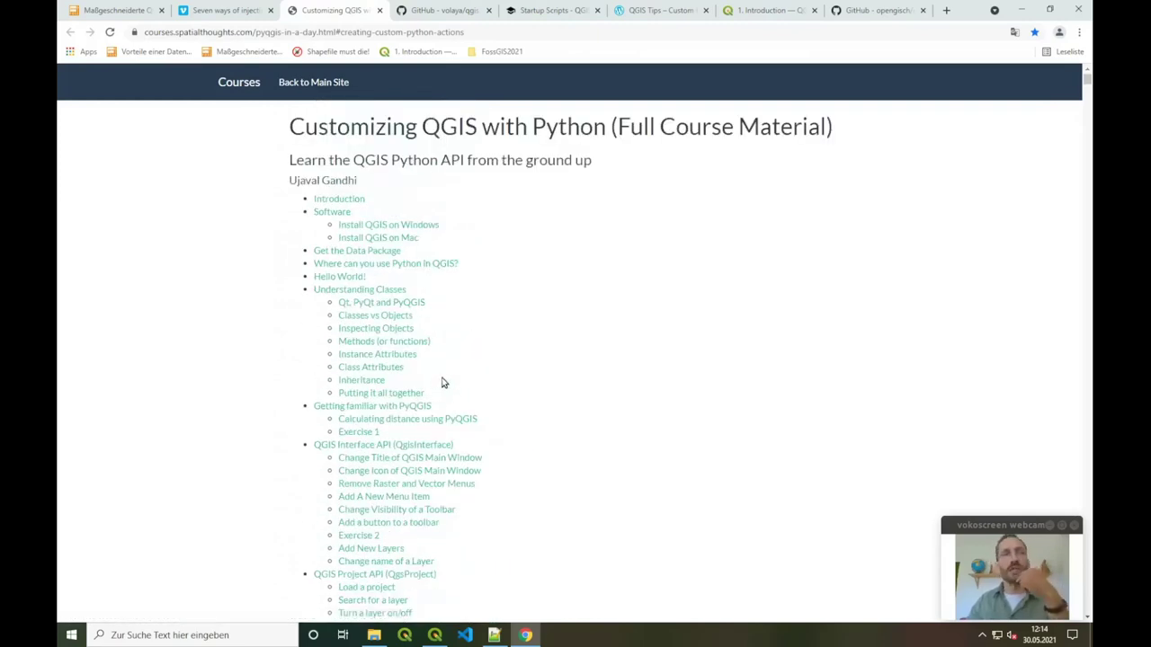
scroll(442, 384, "down", 3)
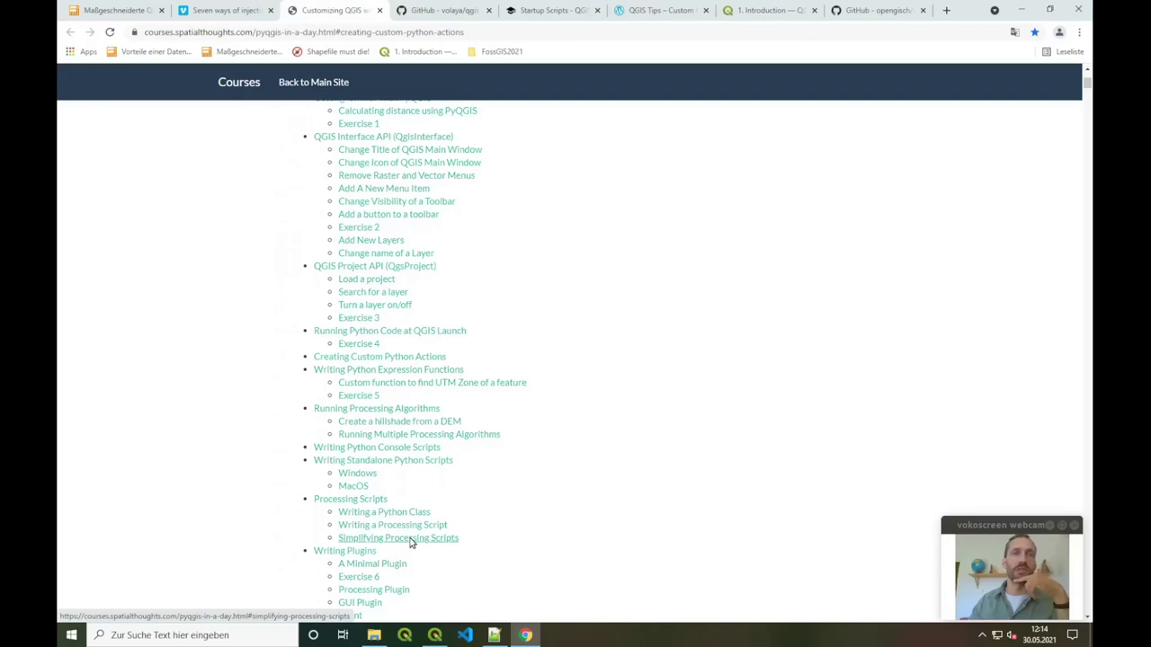
- Copy the entire 07_Processing.py code from Notepad++ into a new processing script in QGIS
left_click(494, 635)
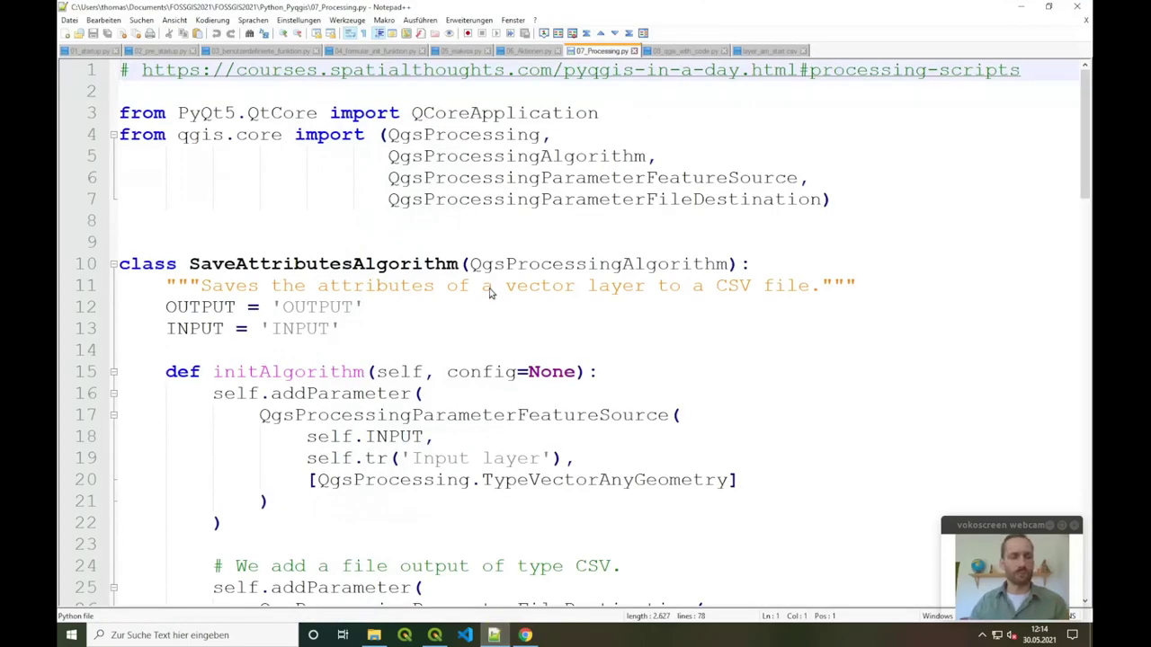
key("ctrl+a")
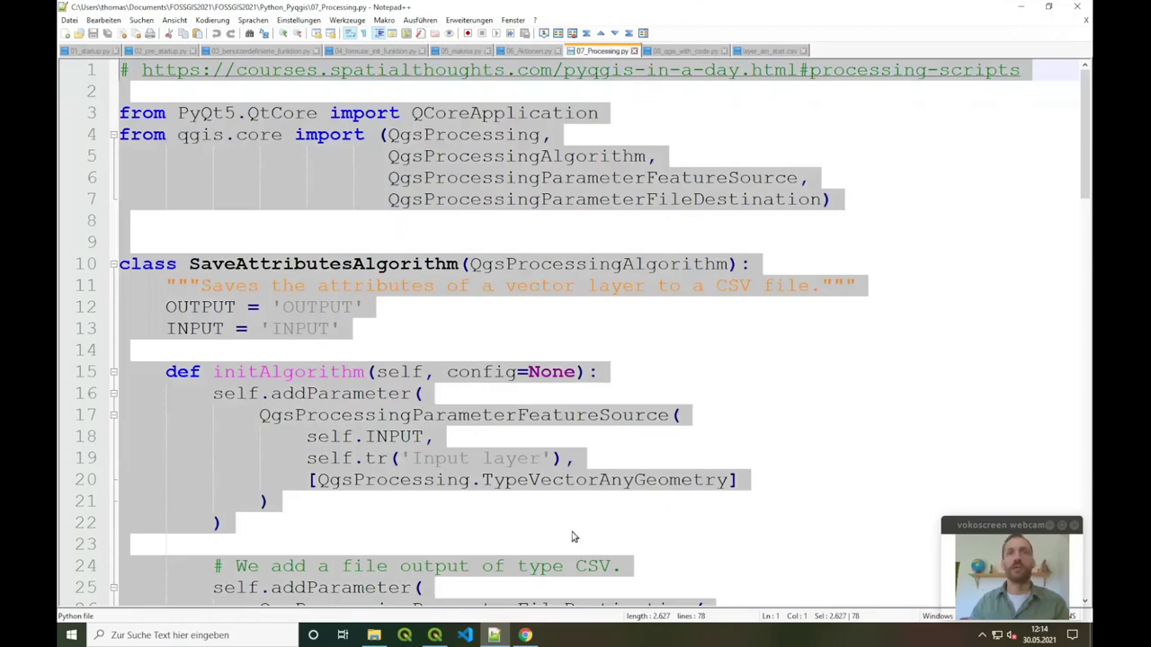
left_click(434, 634)
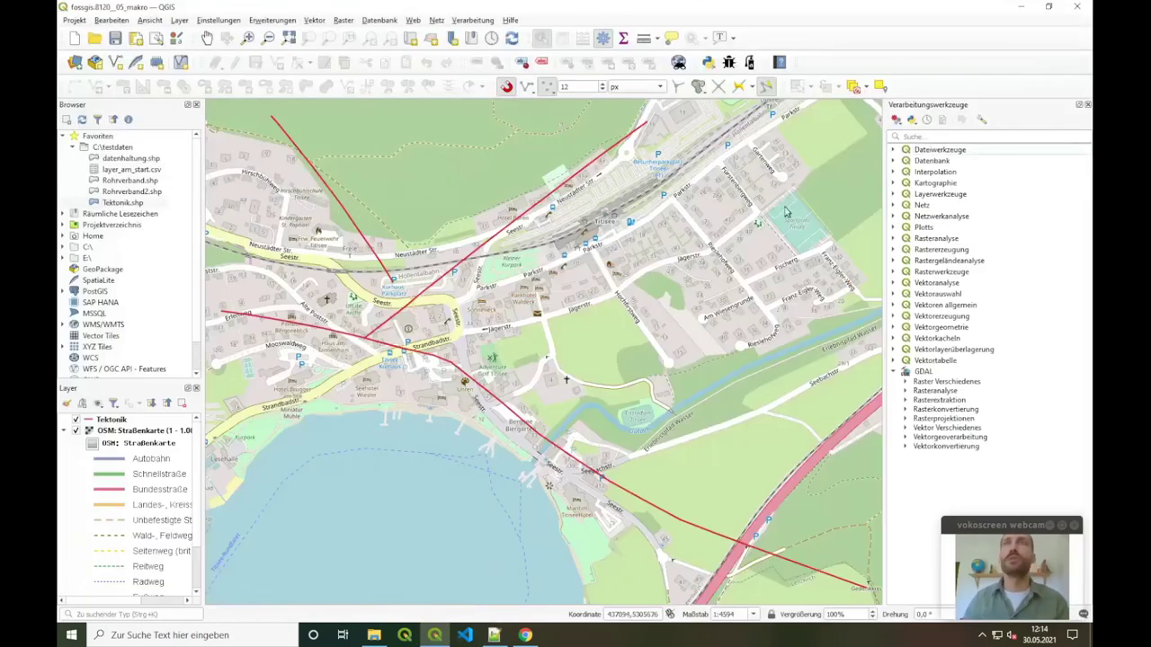
left_click(912, 121)
left_click(930, 134)
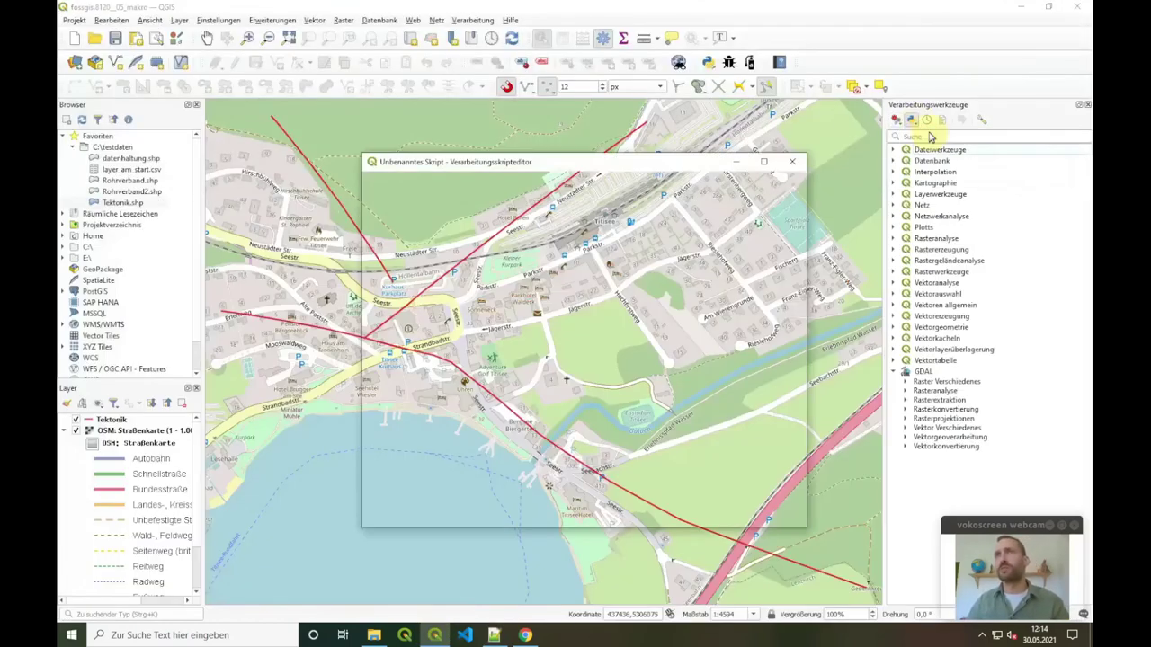
left_click(537, 269)
scroll(520, 369, "up", 16)
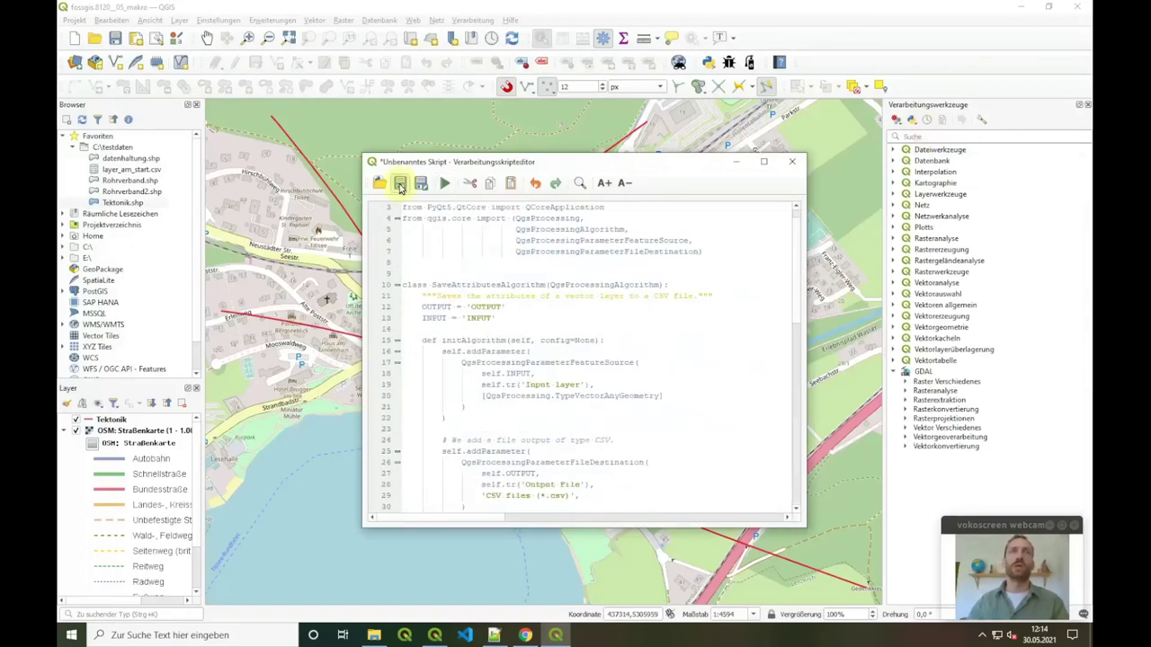
- Save the processing script as test in the scripts folder, close the script editor and expand the Skripte group
left_click(401, 183)
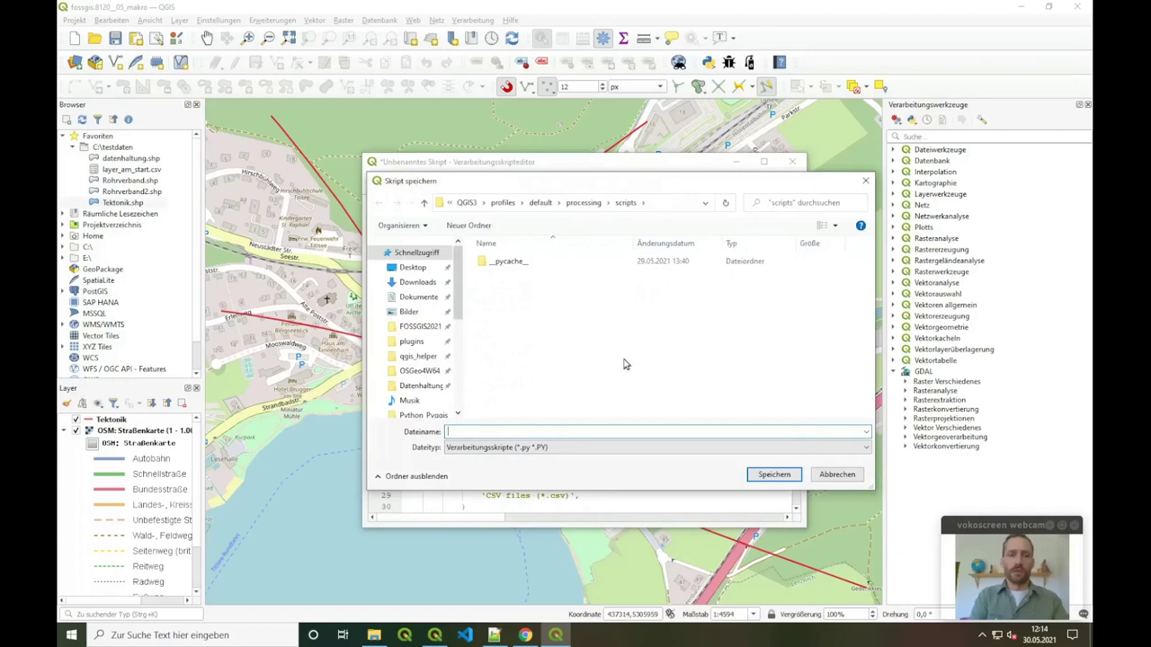
type("test")
key("Return")
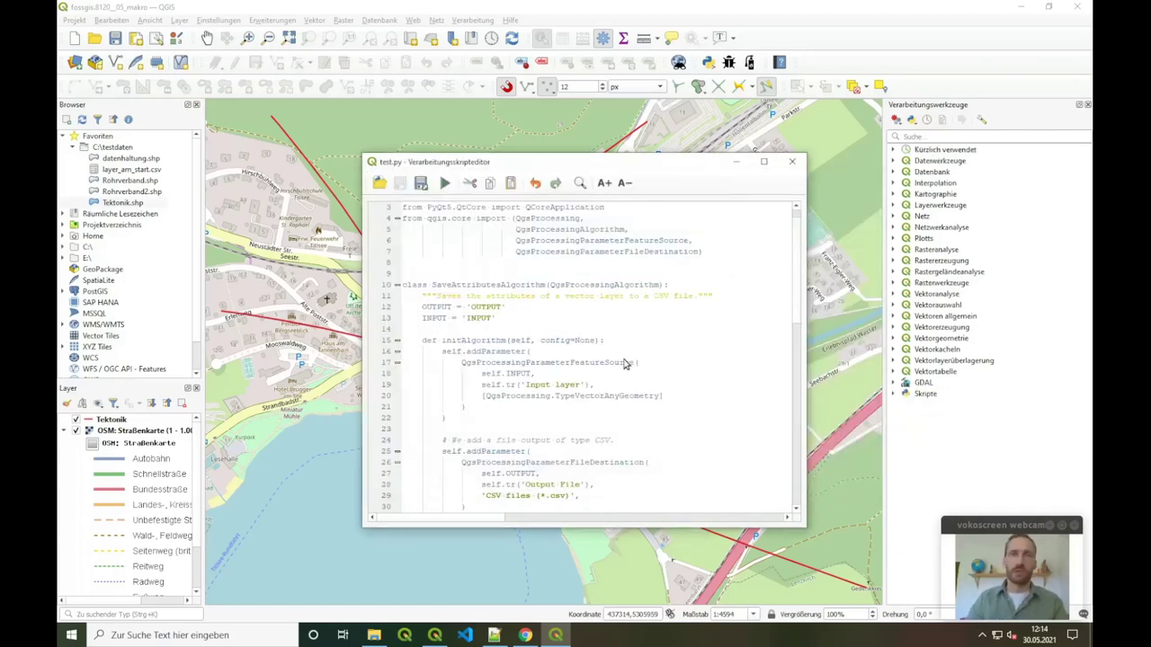
left_click(791, 162)
left_click(894, 394)
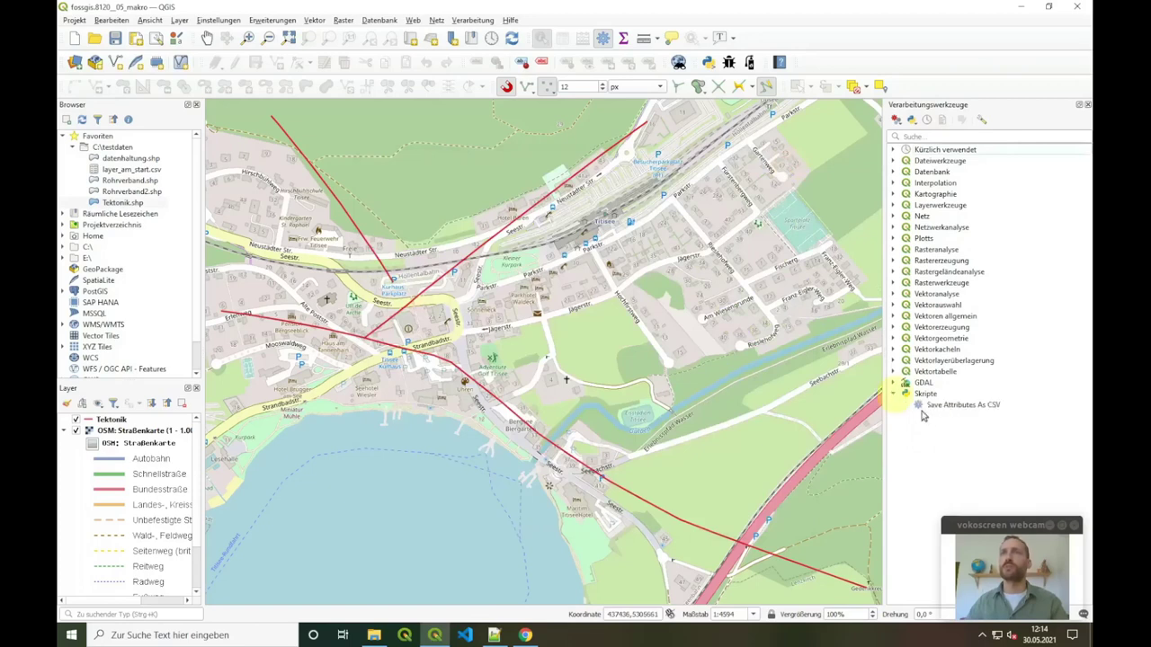
- Open the Save Attributes As CSV script with Tektonik as the input layer
left_click(954, 407)
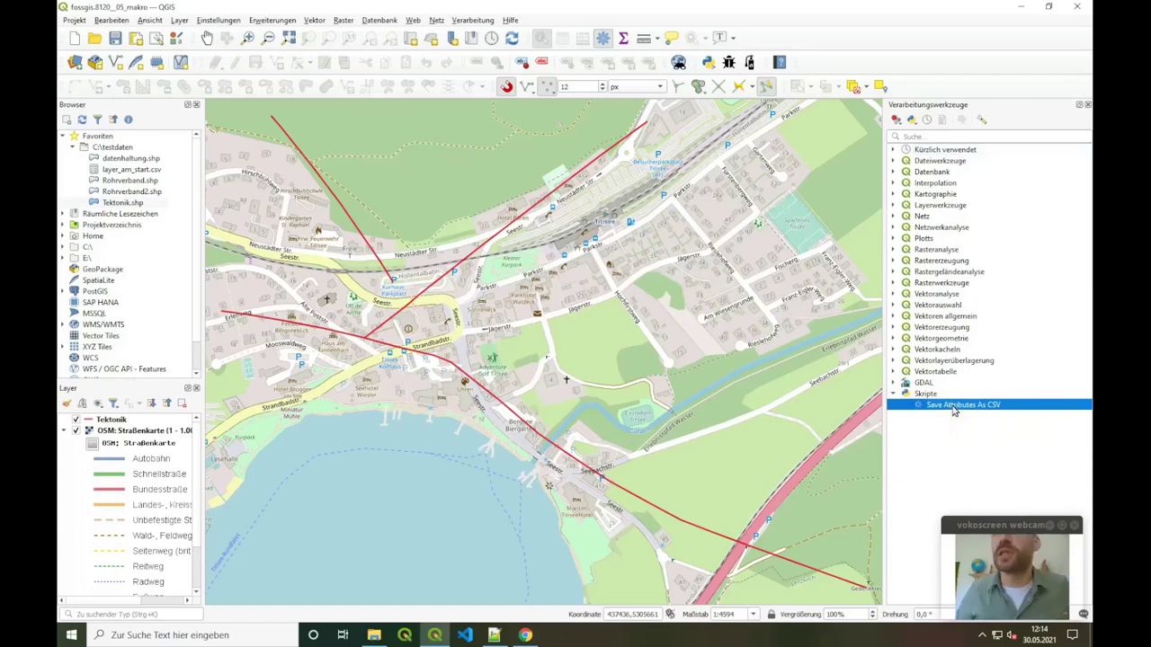
double_click(953, 409)
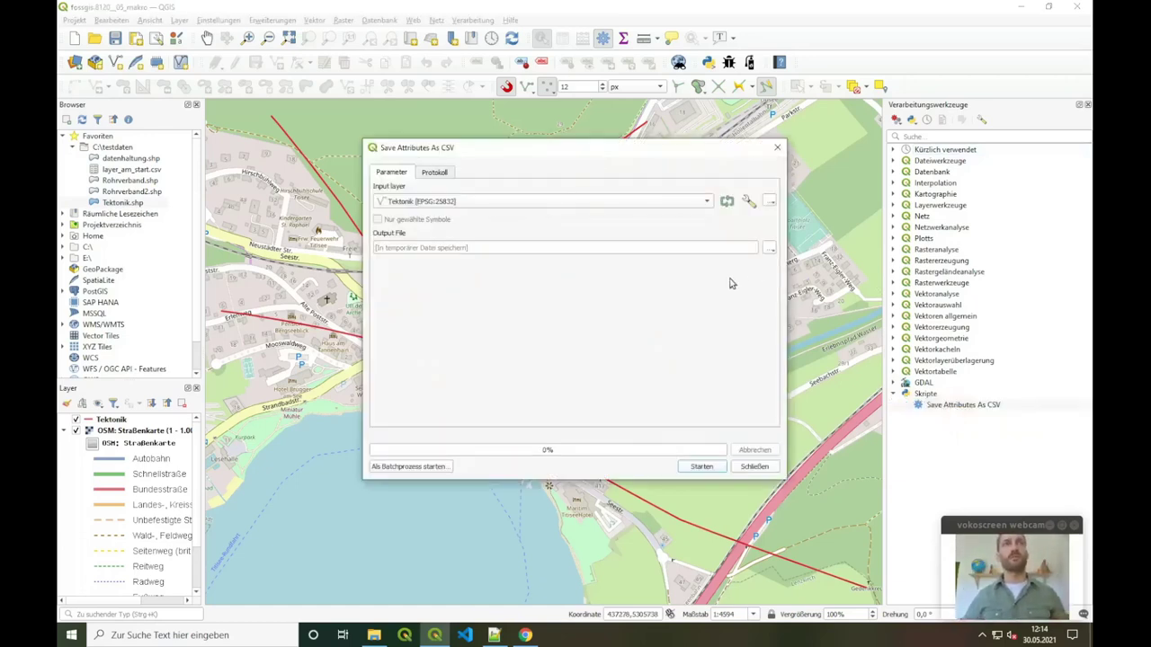
left_click(406, 207)
left_click(407, 206)
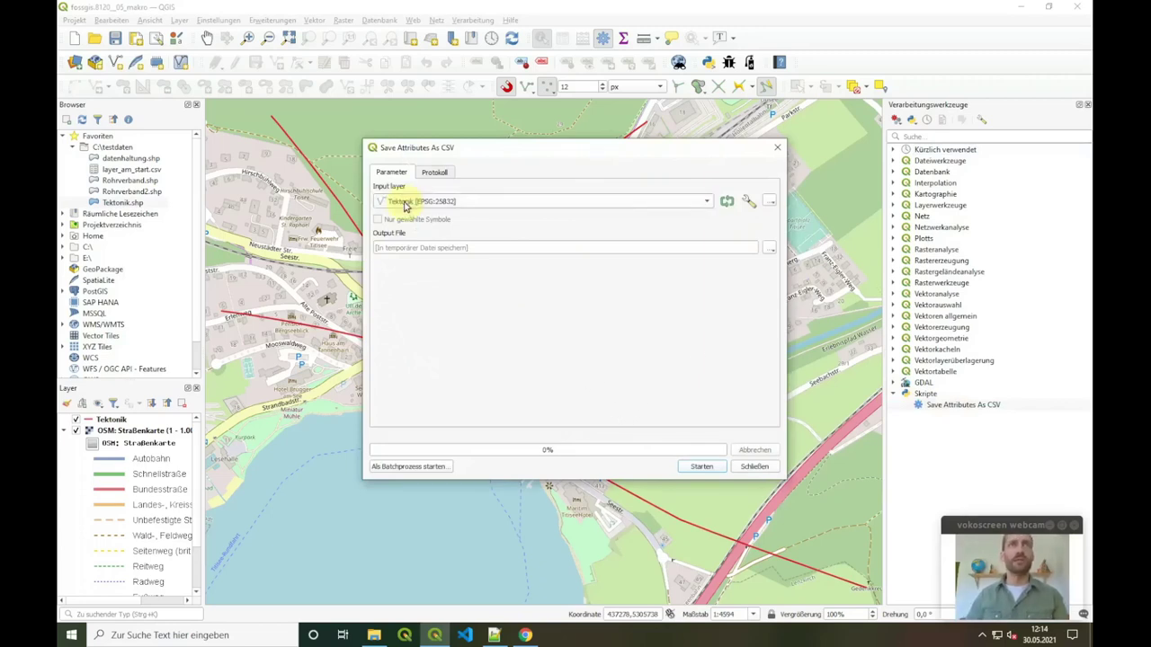
- Set the output file to export.csv on the Desktop, run the algorithm and close its dialog
left_click(770, 248)
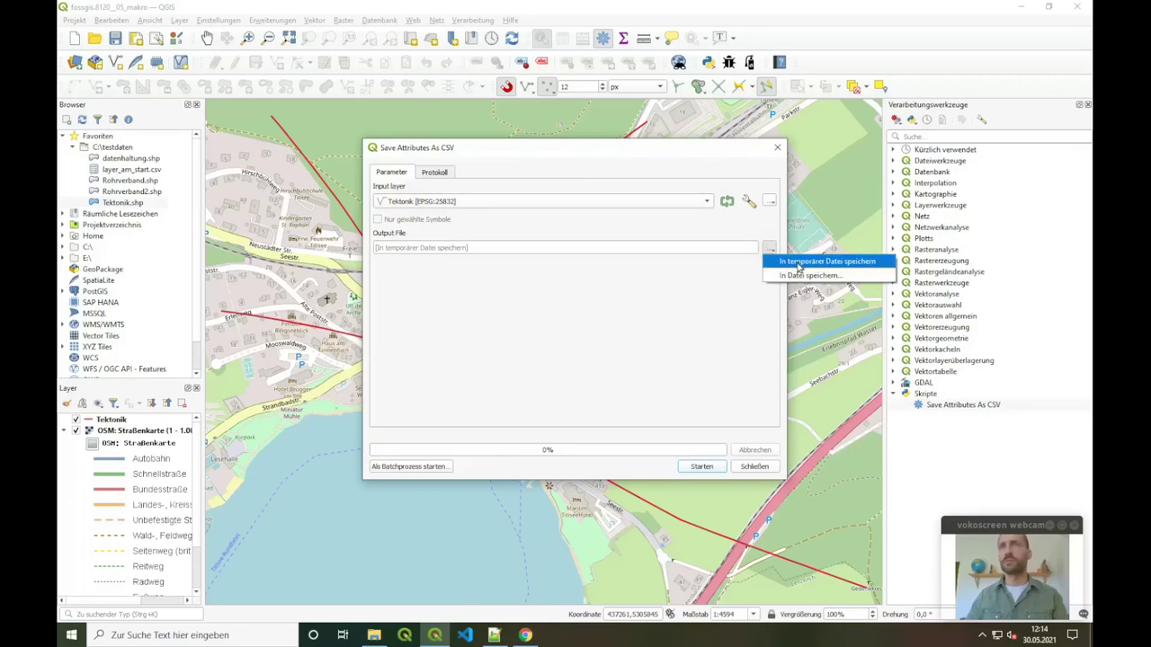
left_click(801, 275)
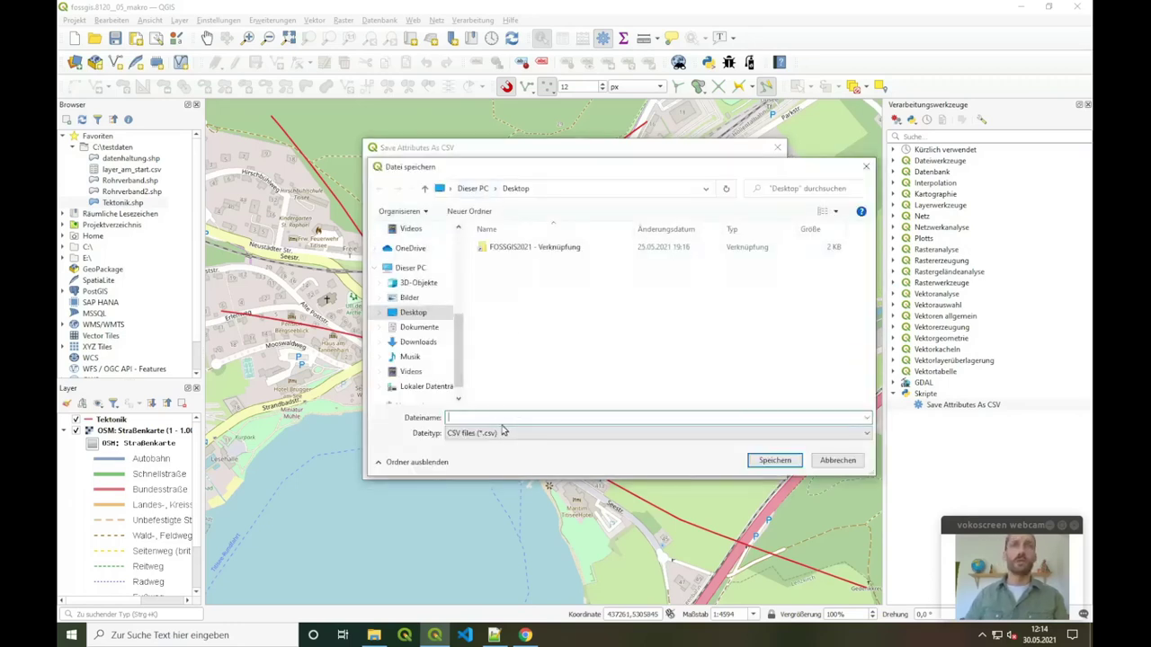
type("export.csv")
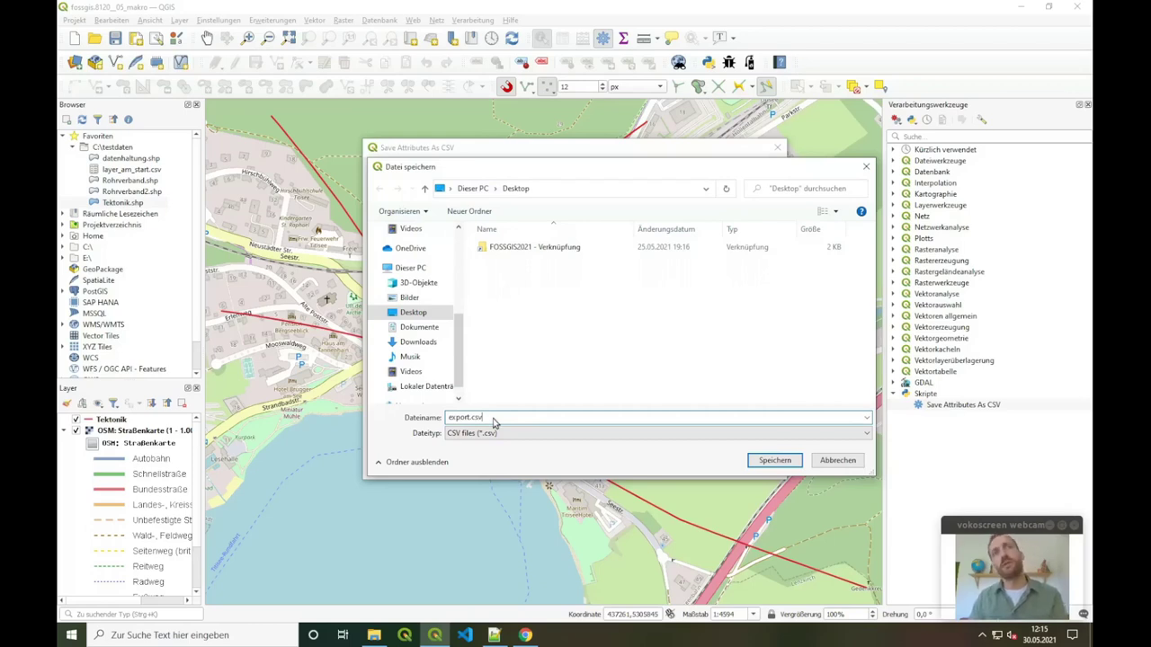
left_click(774, 460)
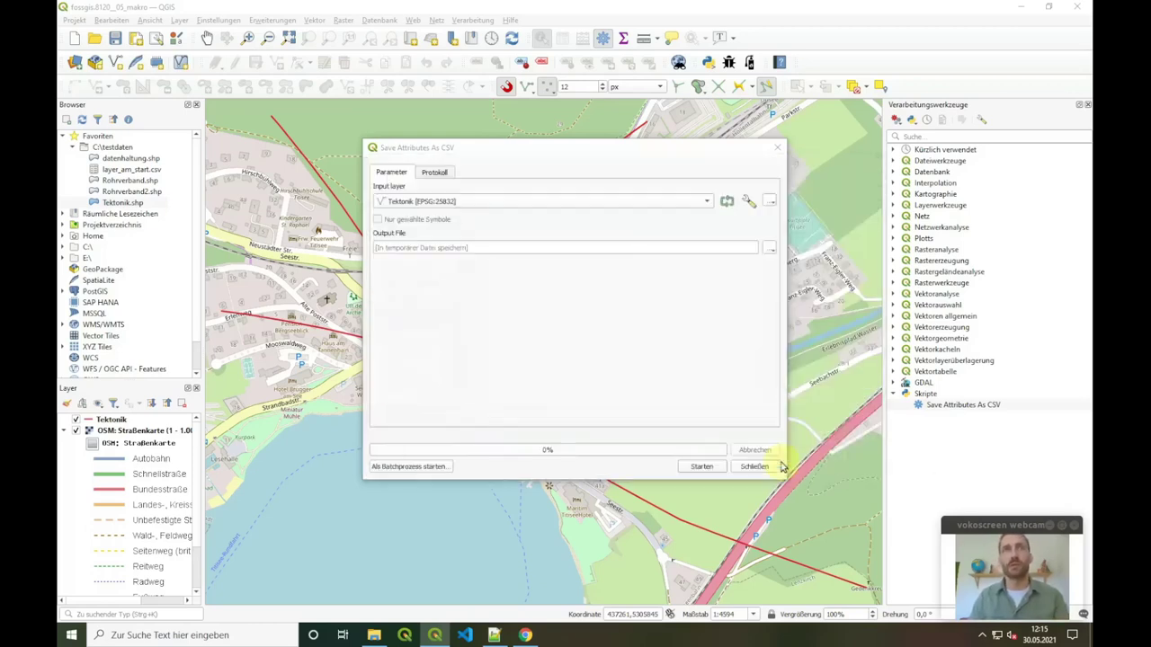
left_click(702, 467)
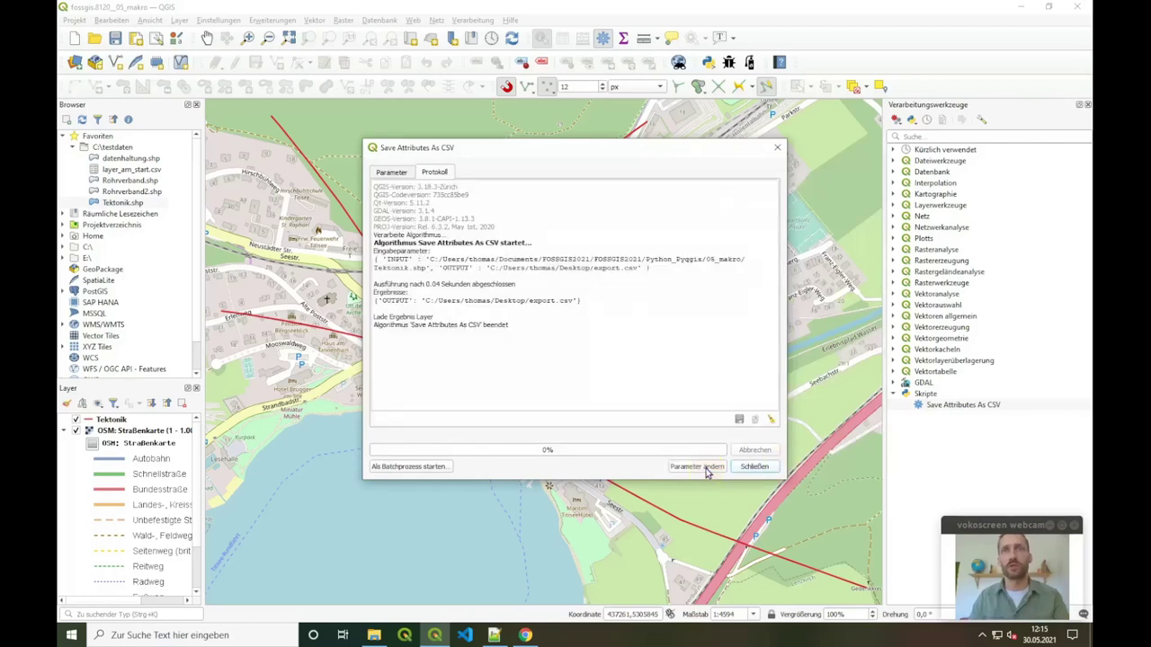
left_click(753, 467)
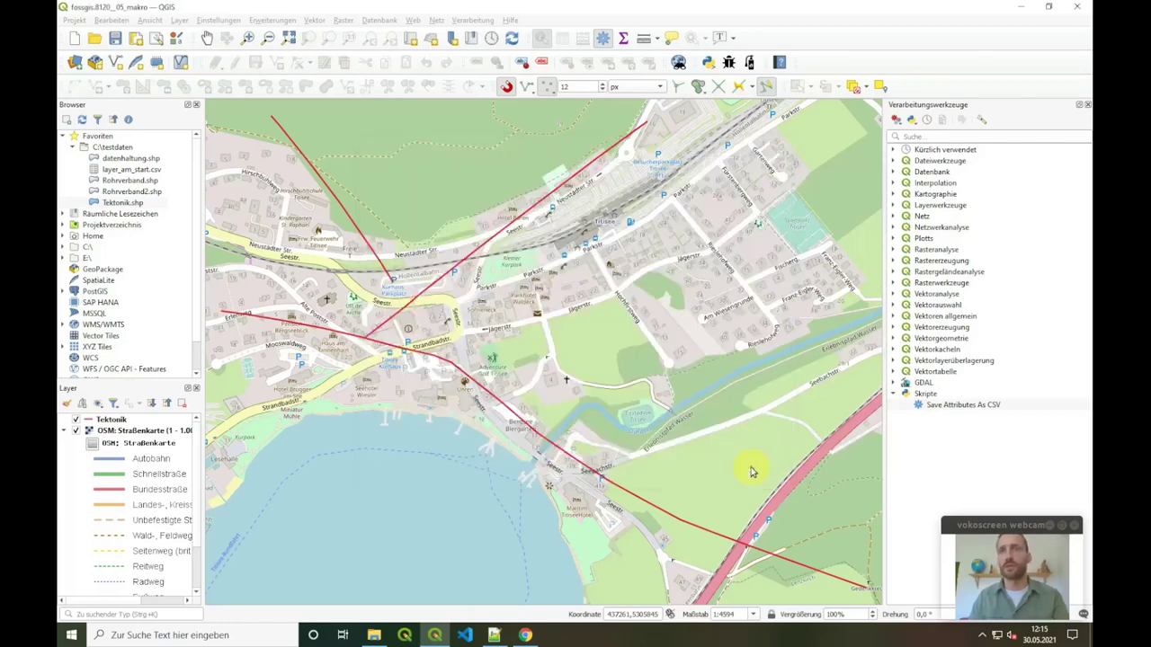
- Open export.csv from the desktop in Notepad++, inspect the exported attributes, close the file and minimize the editor
left_click(1090, 634)
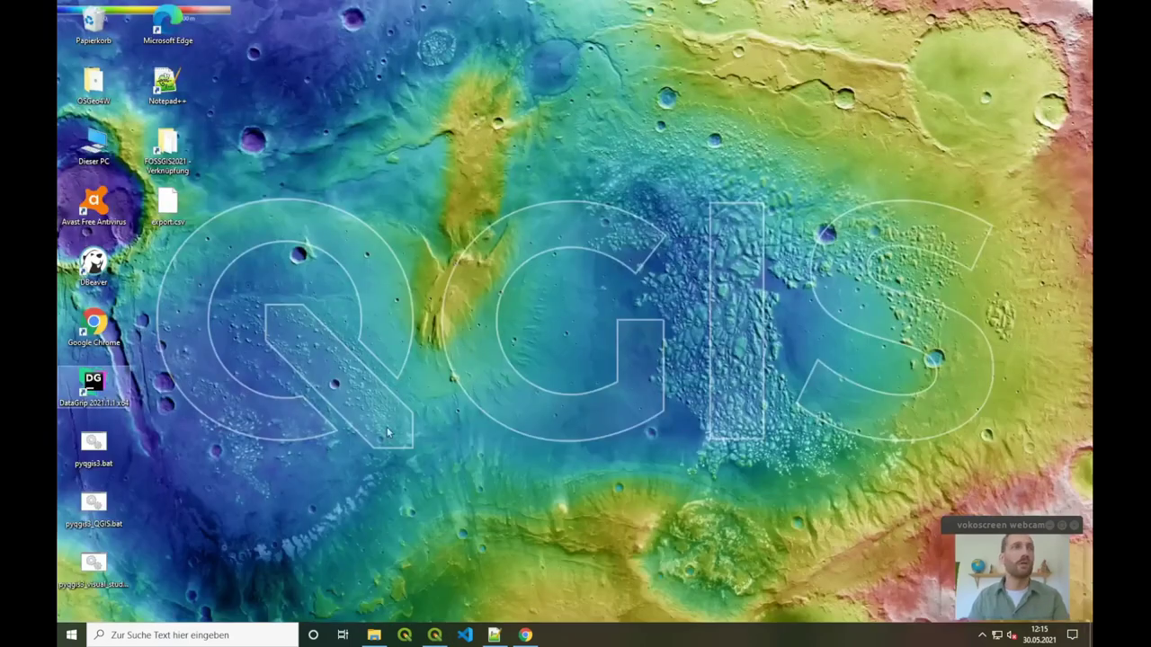
left_click(168, 207)
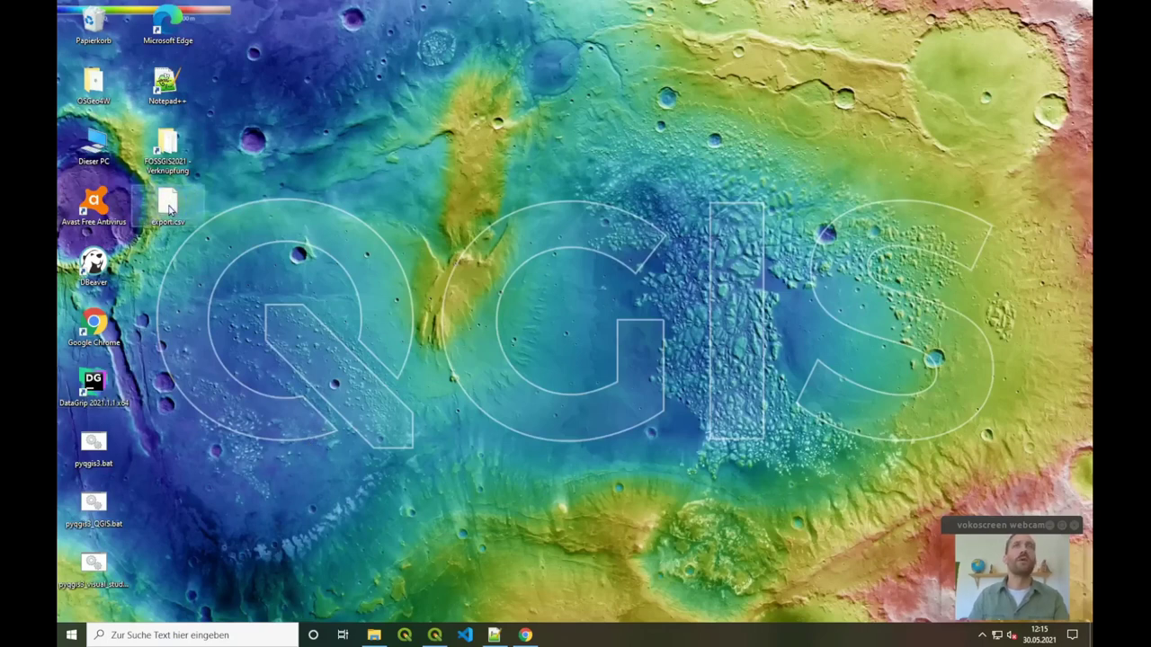
right_click(168, 207)
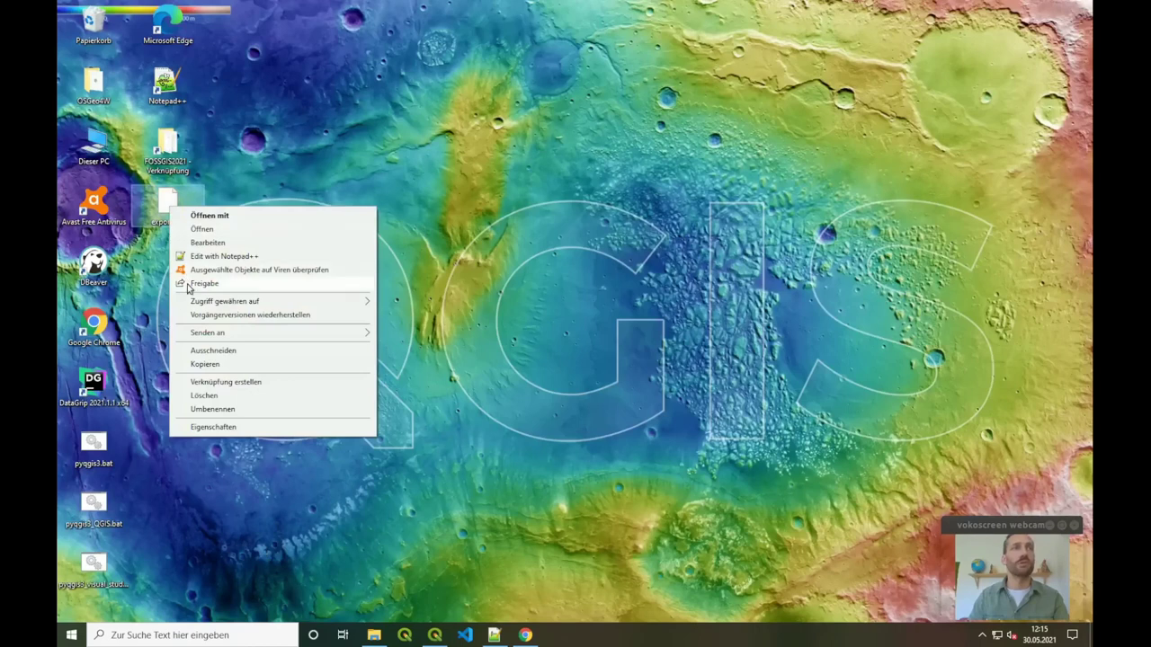
left_click(199, 257)
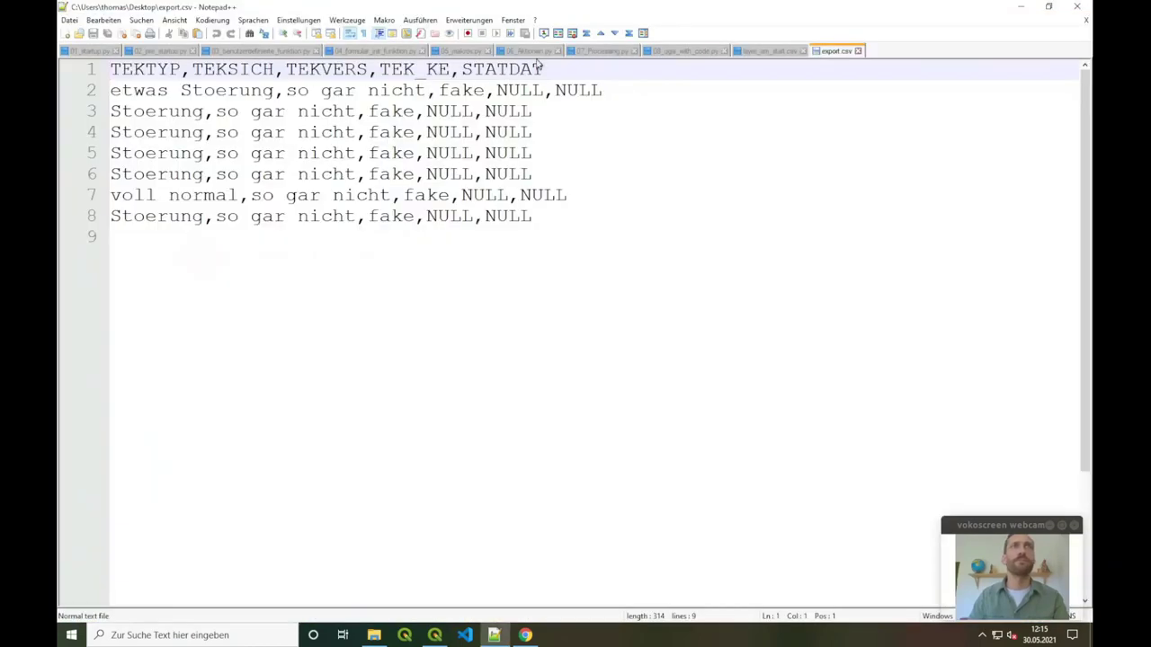
left_click(858, 51)
left_click(1019, 10)
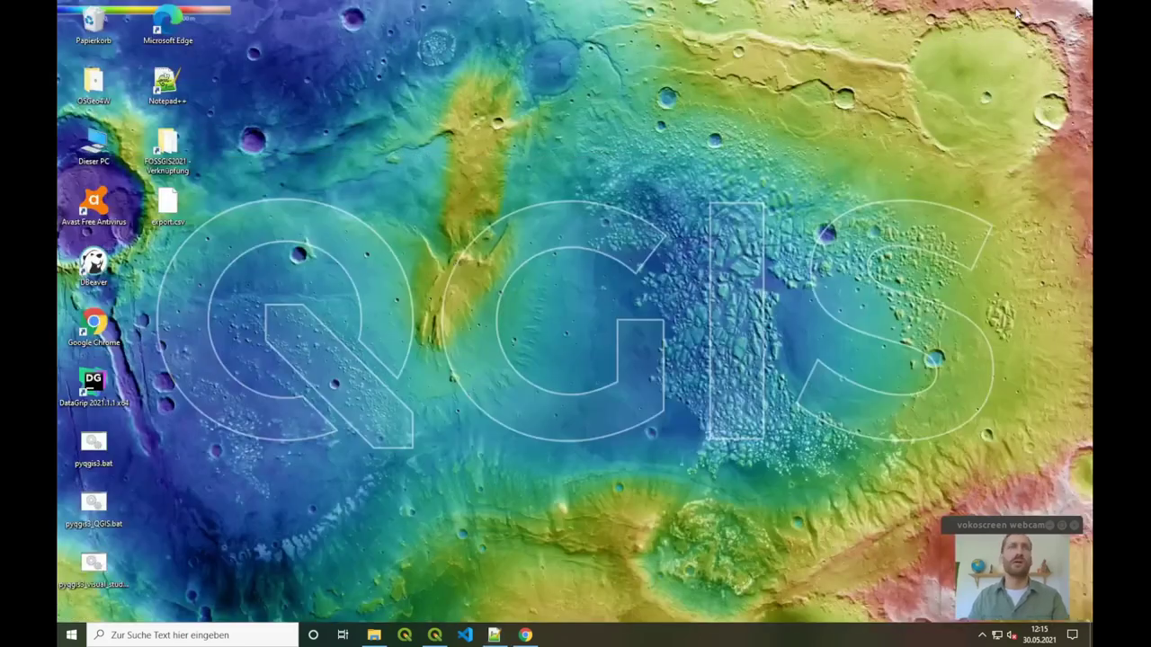
- Return to 07_Processing.py in Notepad++ and highlight the SaveAttributesAlgorithm class name to examine the class definition
mouse_move(435, 635)
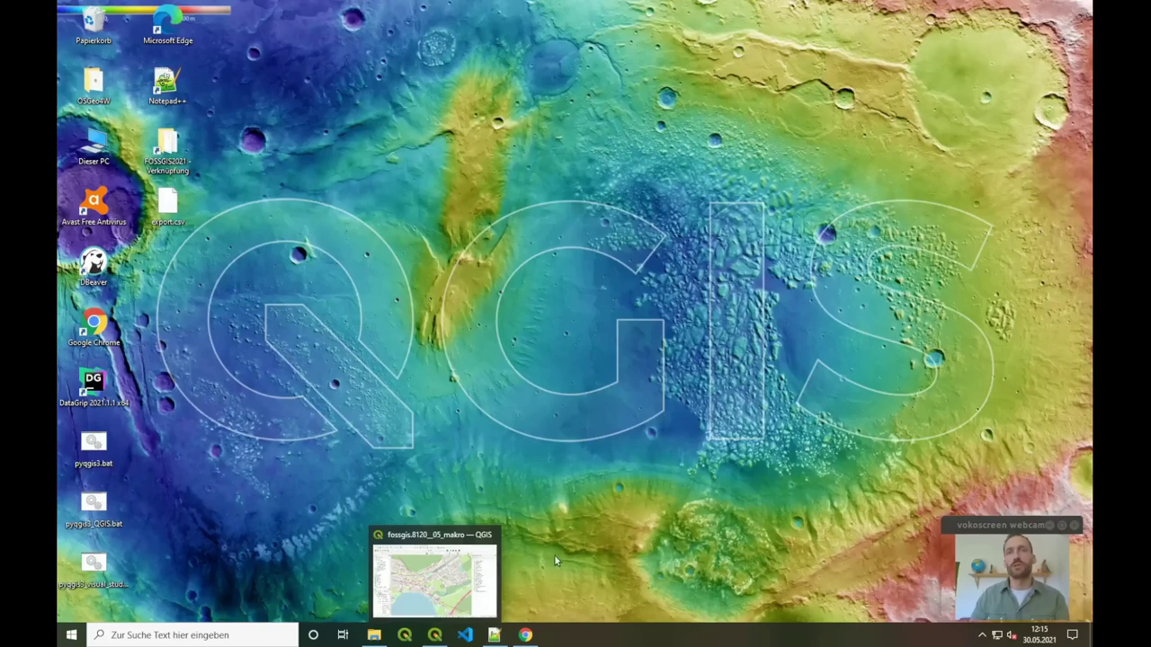
left_click(493, 635)
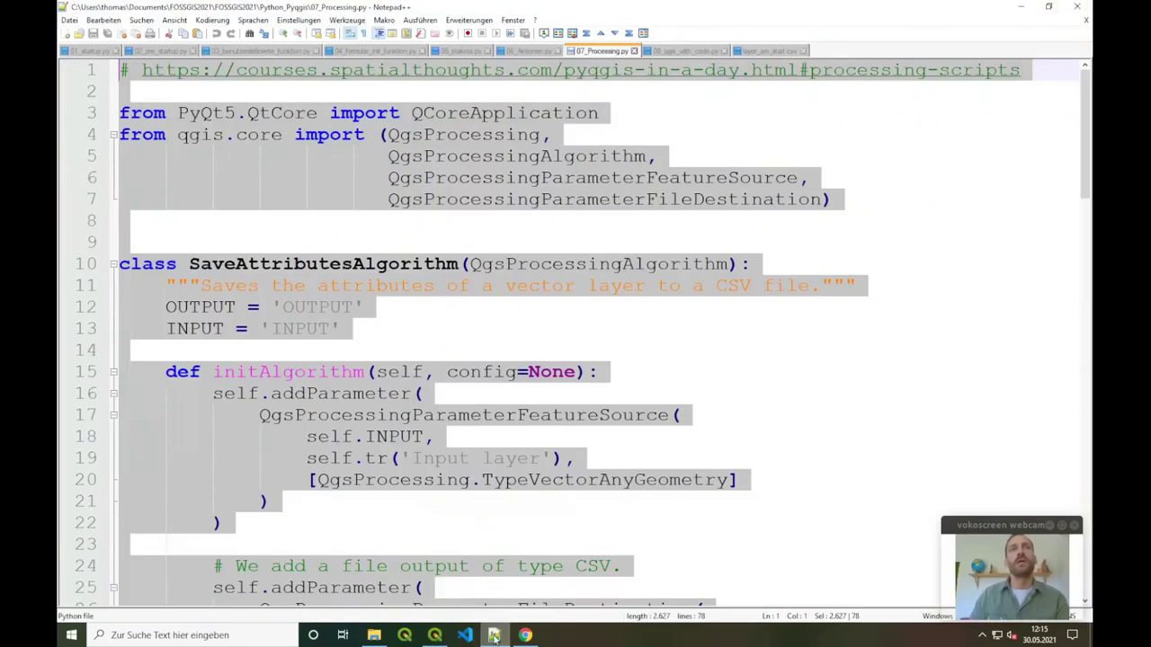
left_click(291, 264)
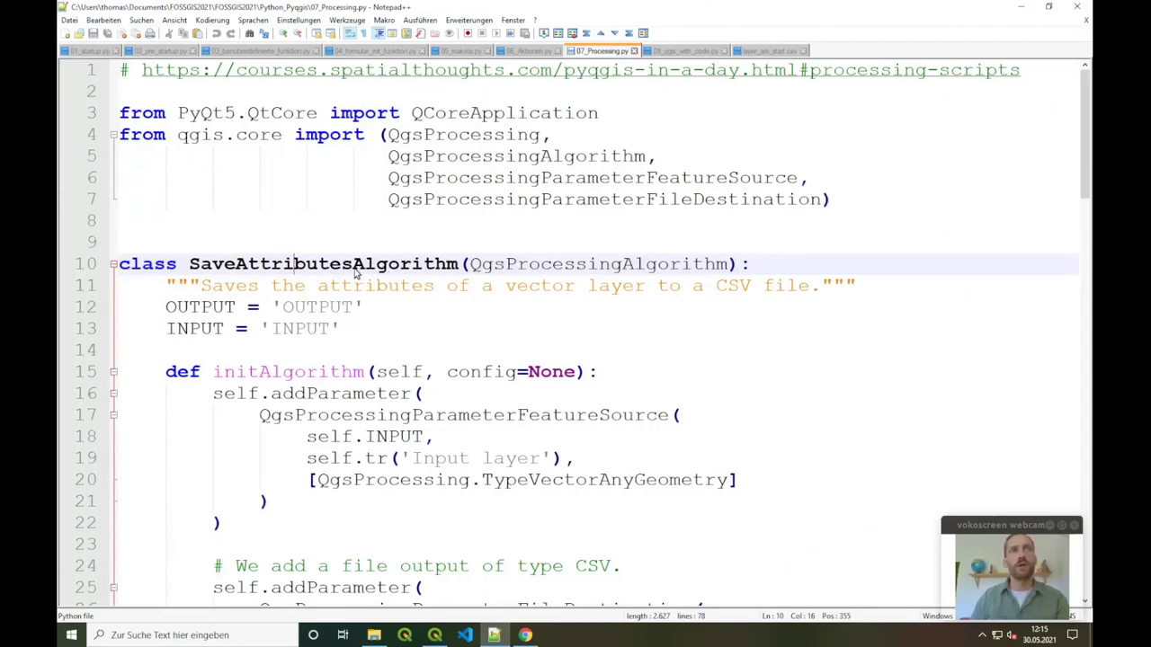
double_click(297, 264)
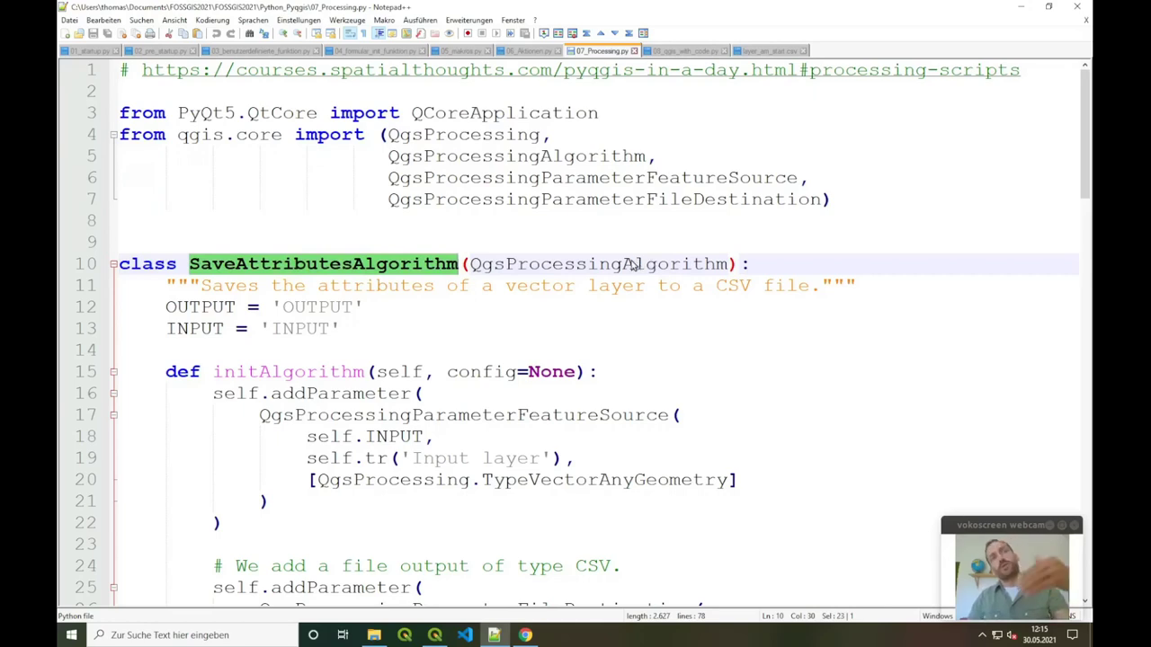
- Examine the initAlgorithm method, its input and output parameters, and the start of processAlgorithm in 07_Processing.py
double_click(255, 381)
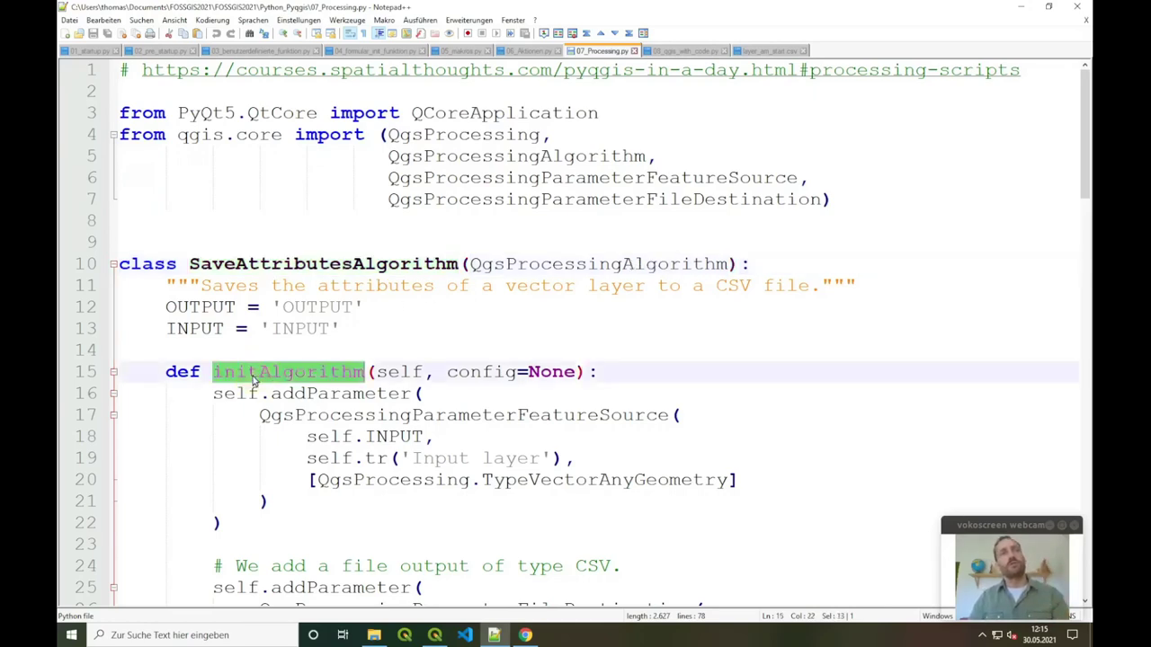
scroll(254, 381, "down", 2)
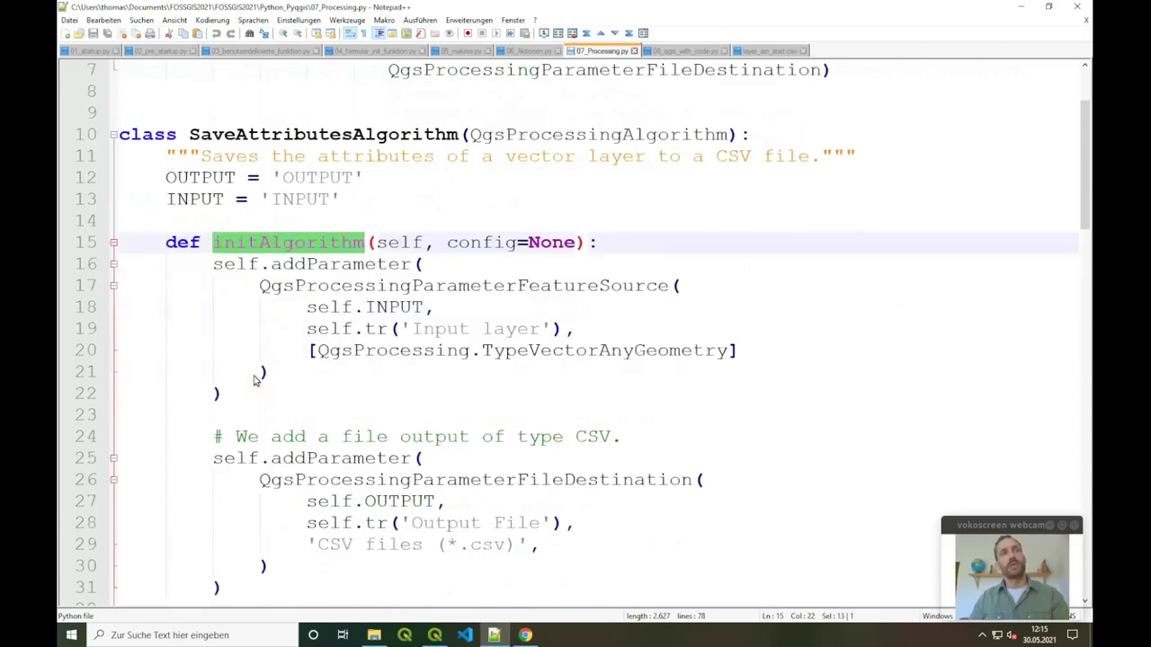
scroll(255, 382, "down", 3)
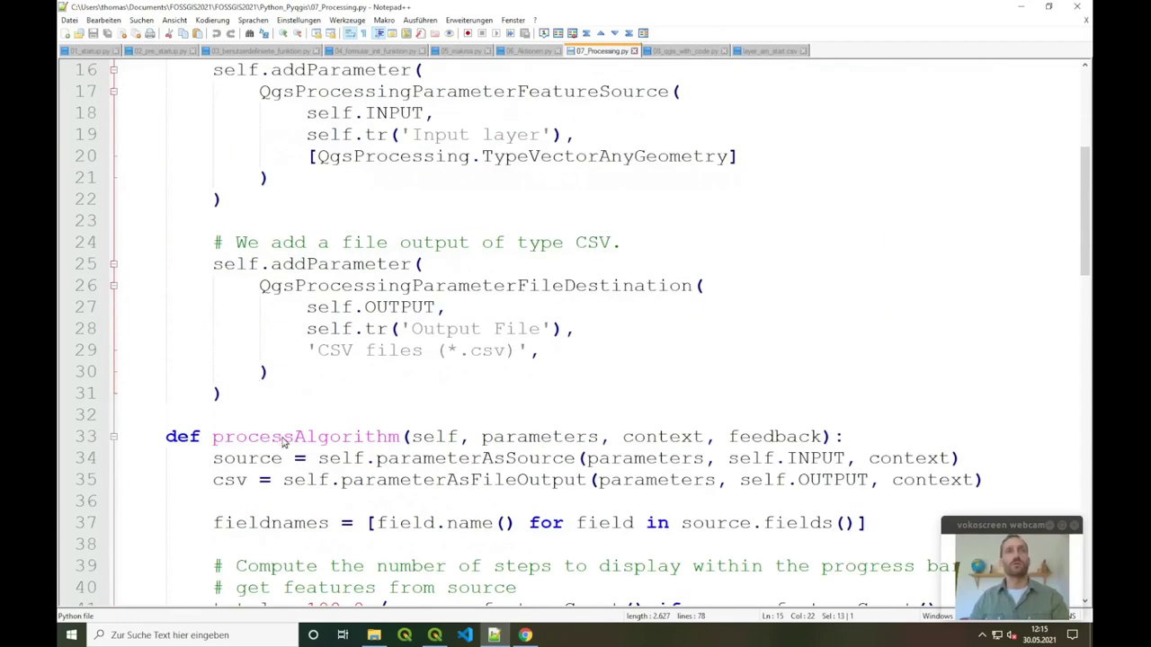
scroll(791, 335, "up", 5)
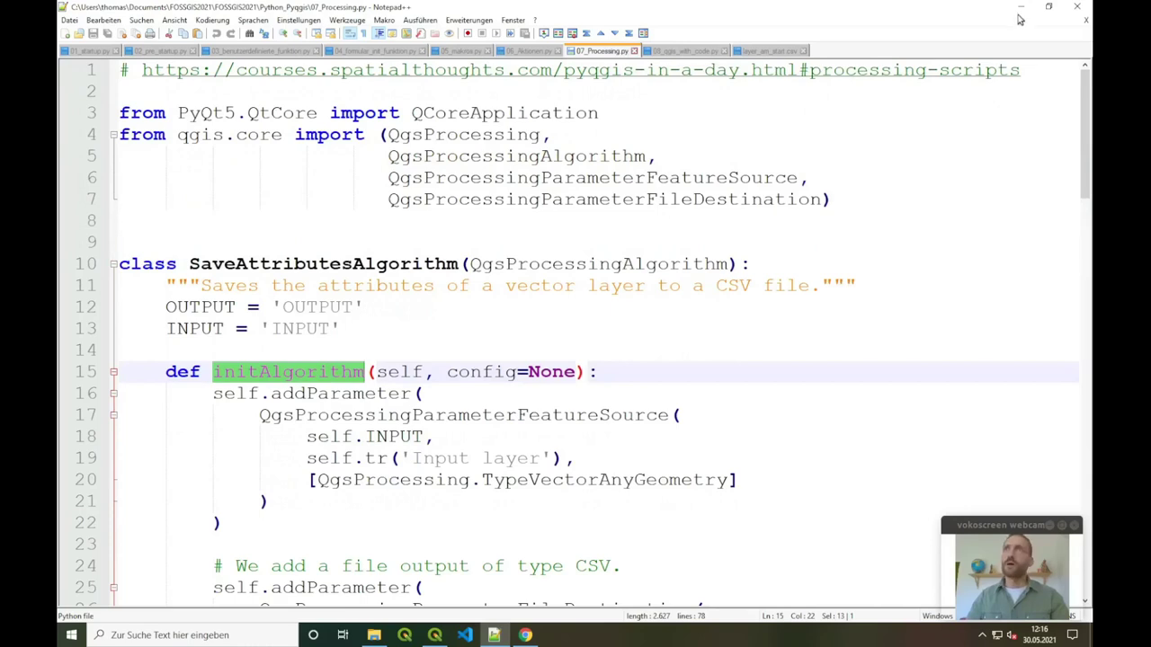
- Close QGIS, minimize Notepad++ and bring up the Python_Pyqgis folder in File Explorer
left_click(434, 636)
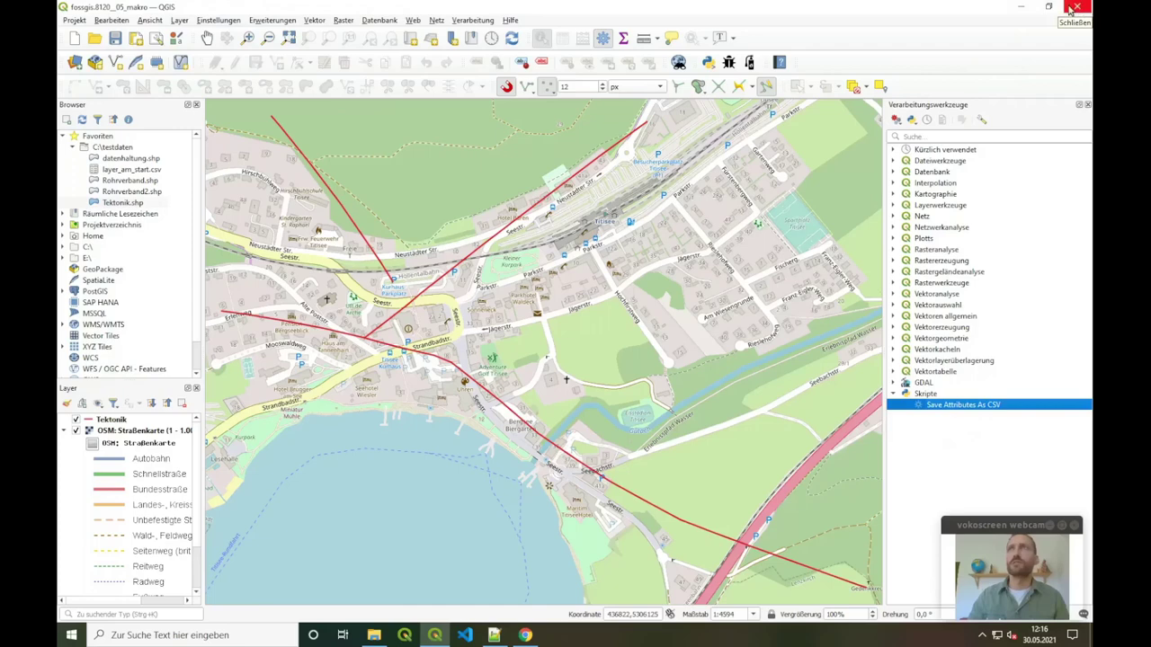
left_click(1019, 8)
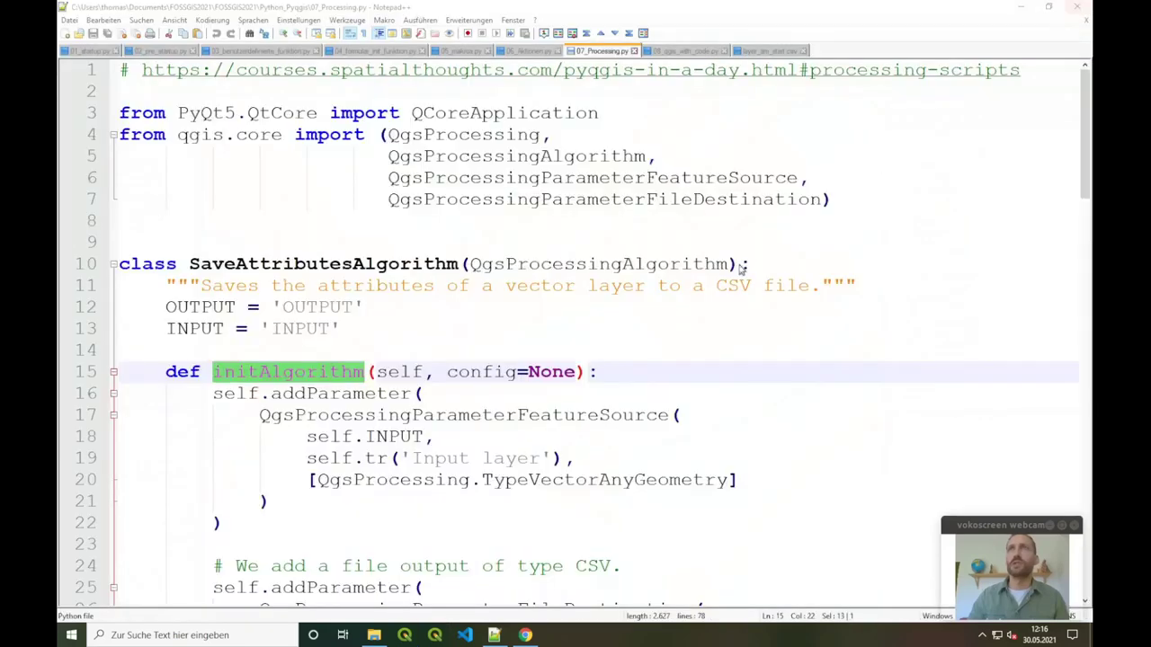
left_click(1020, 7)
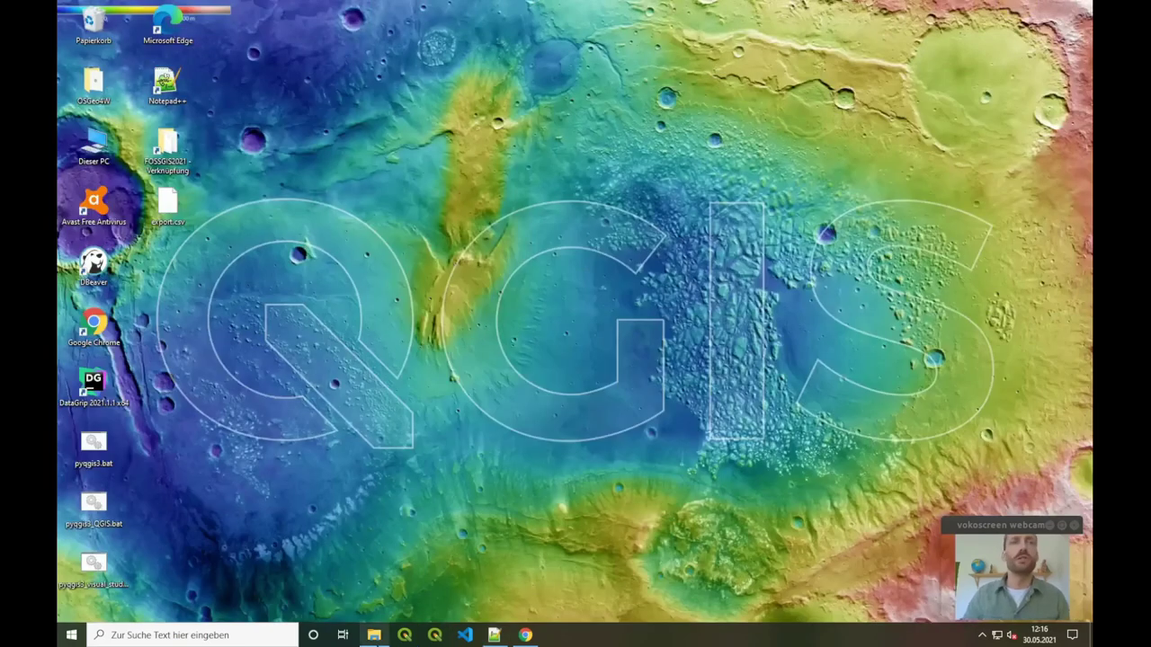
left_click(374, 635)
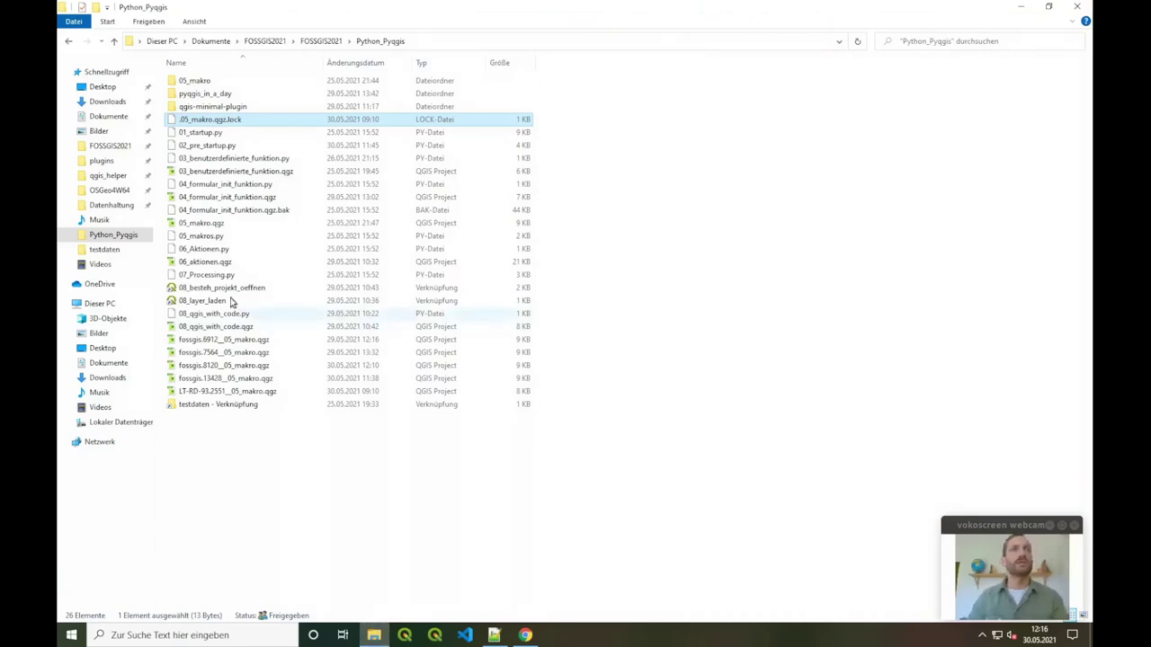
- Copy the target command line from the properties of the 08_besteh_projekt_oeffnen shortcut, leaving the shortcut unchanged
left_click(215, 289)
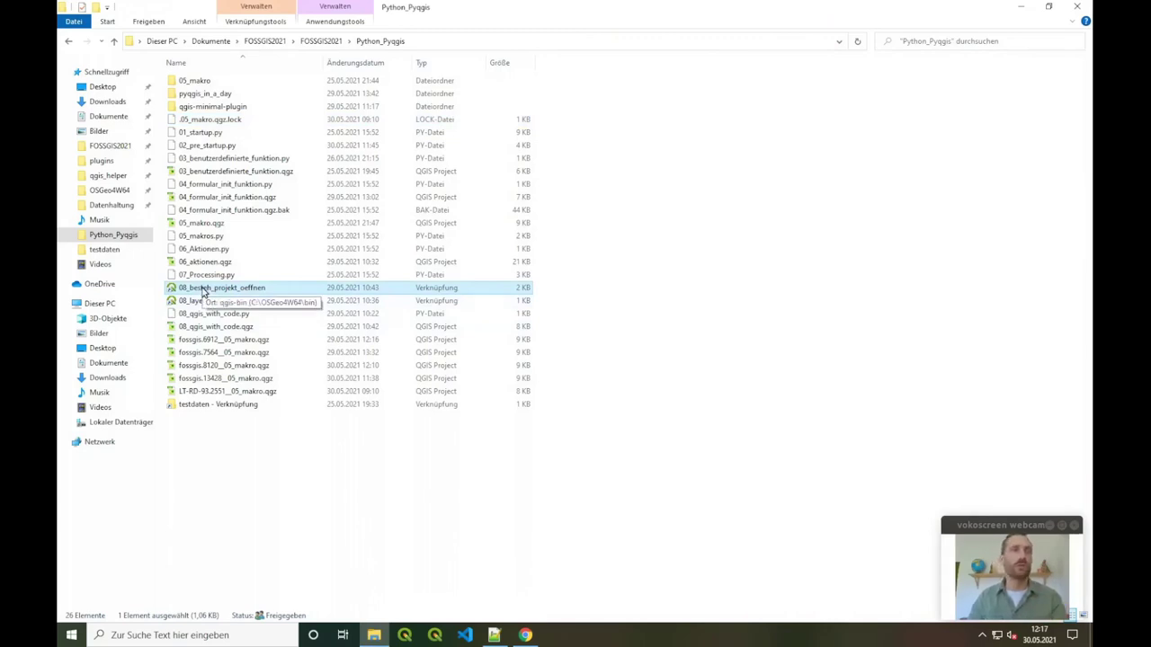
right_click(203, 291)
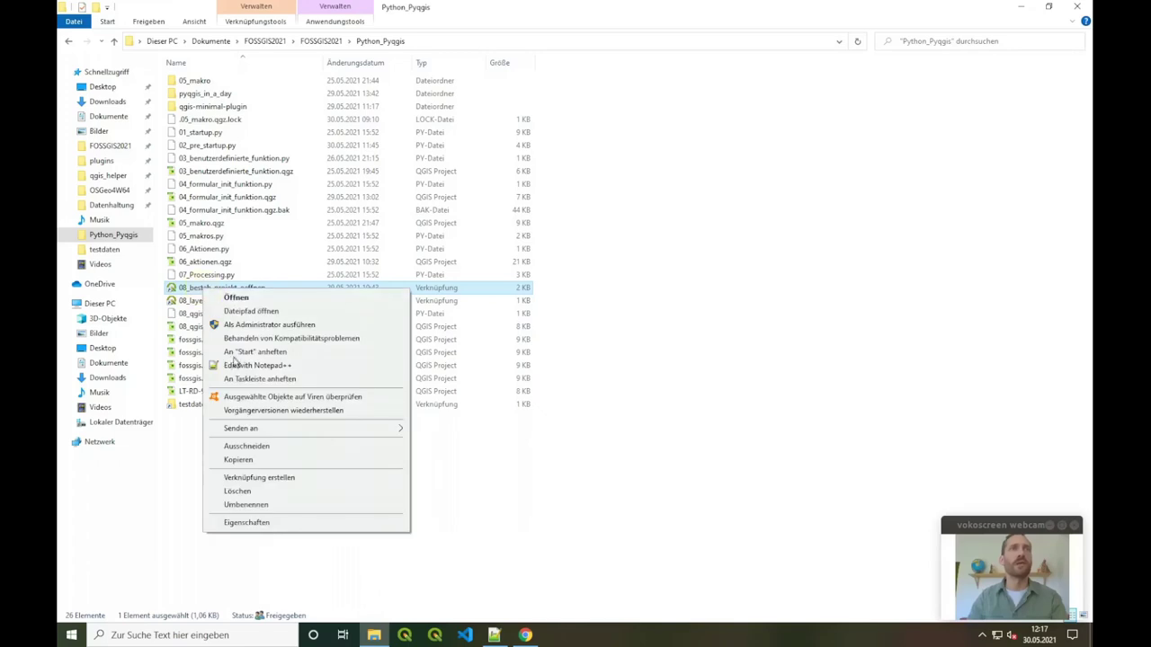
left_click(263, 522)
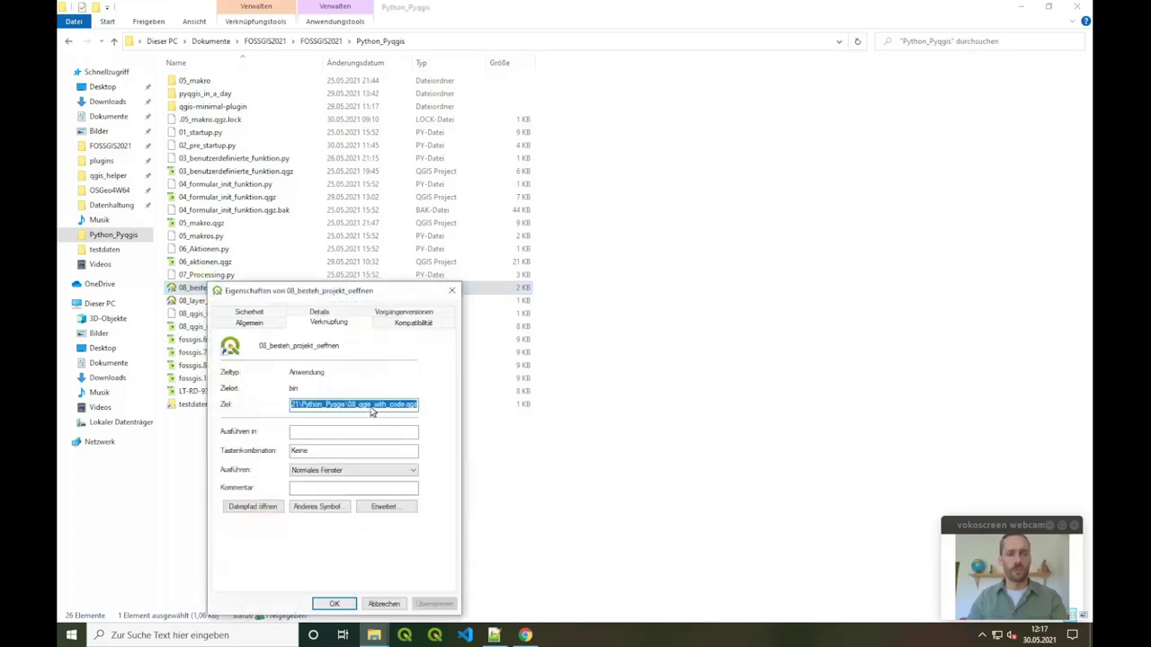
left_click(384, 604)
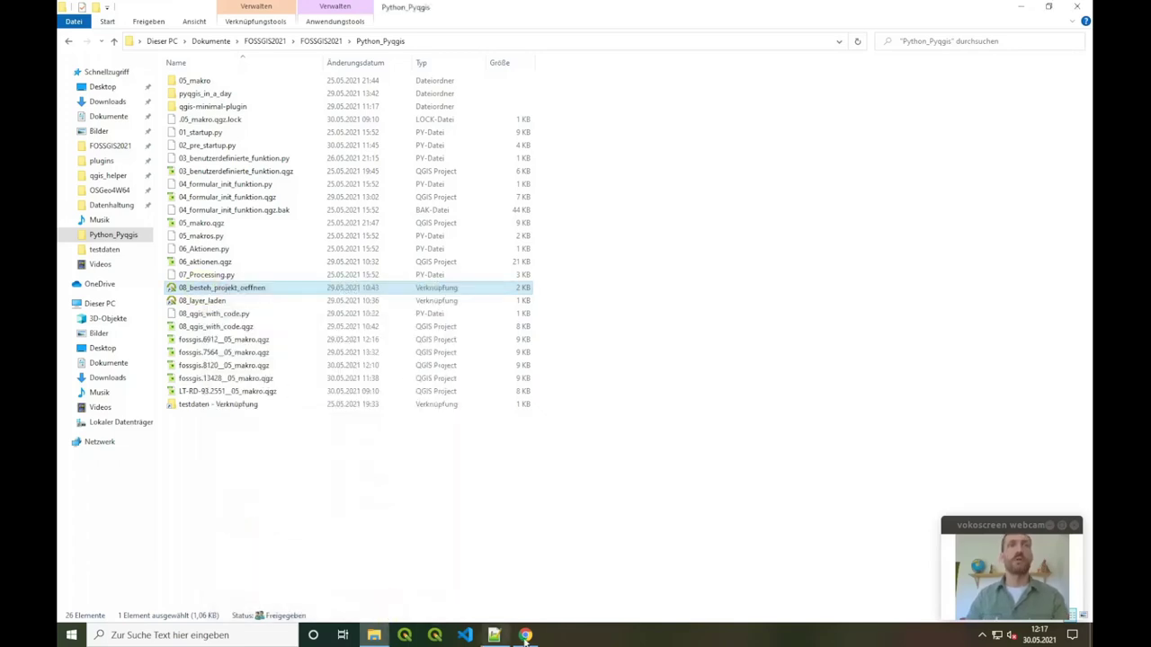
- Paste the shortcut's qgis-bin.exe --code command line, with the 08_qgis_with_code.py and .qgz paths, into a new Notepad++ document
left_click(495, 634)
key("ctrl+n")
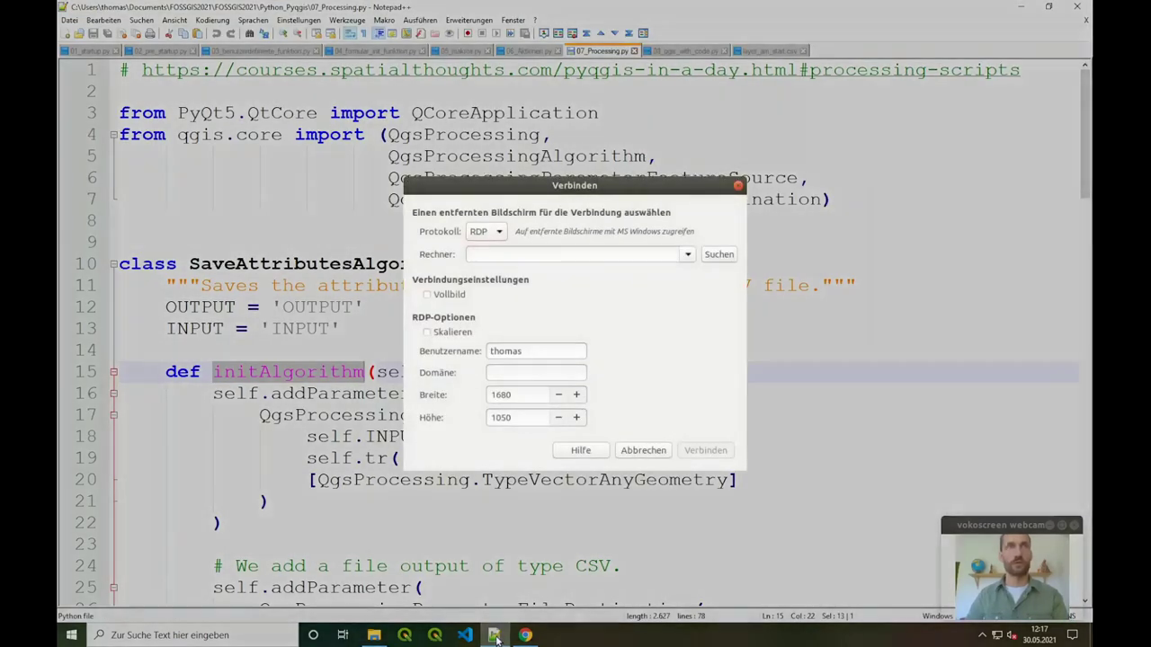
left_click(643, 451)
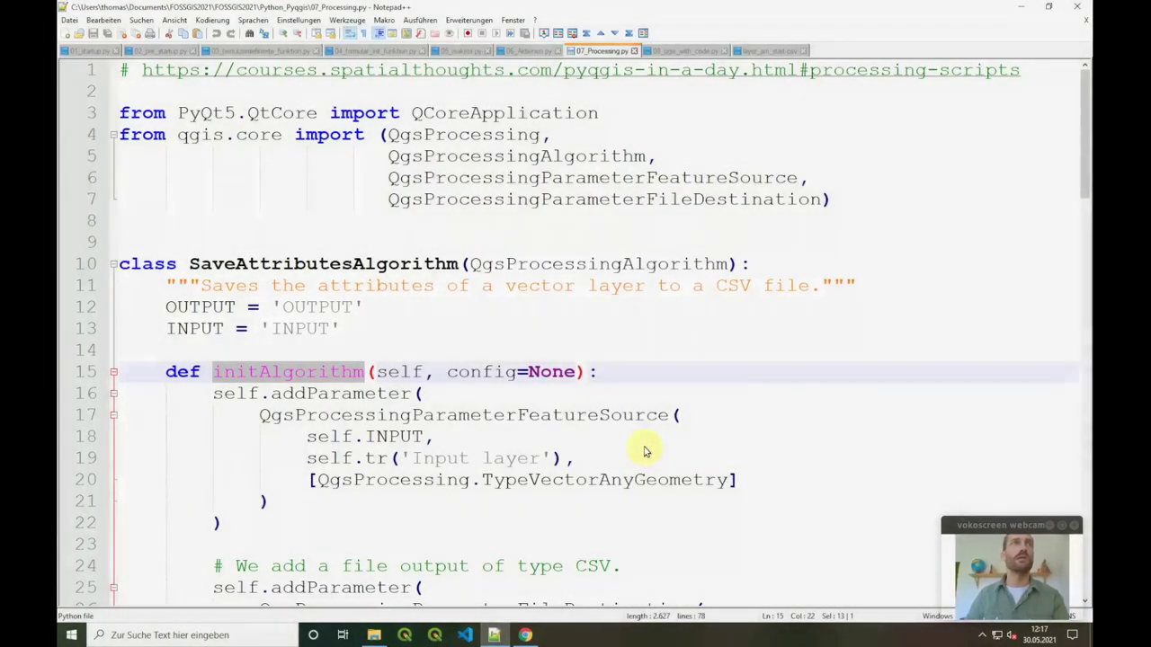
left_click(72, 22)
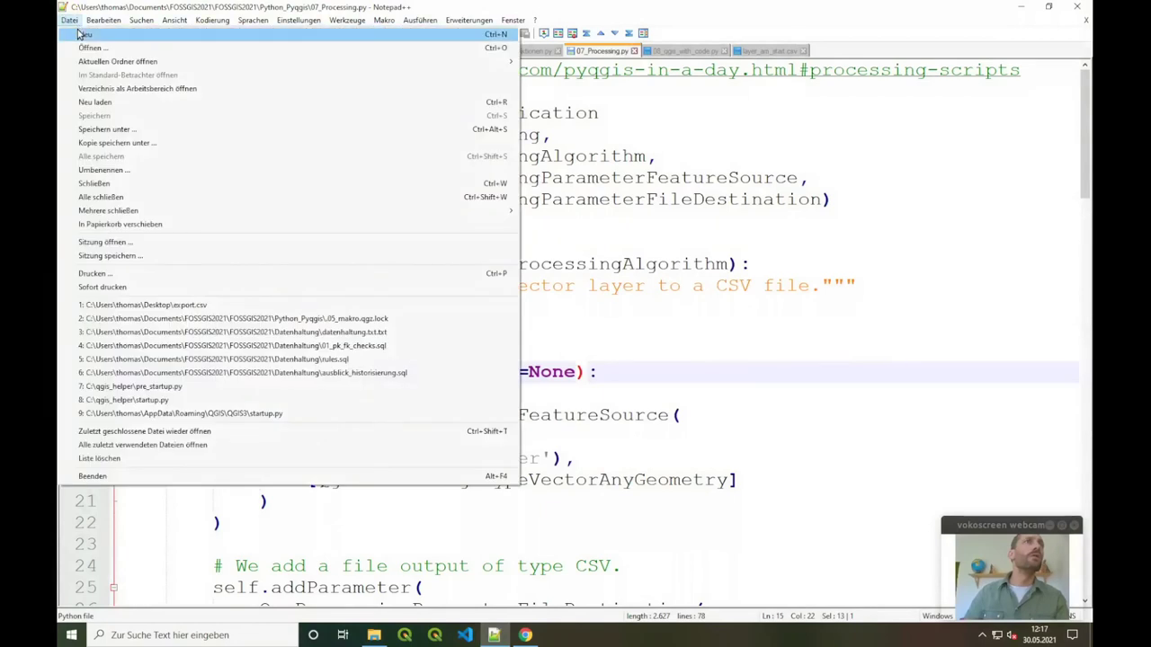
left_click(84, 34)
type("C:\\OSGeo4W64\\bin\\qgis-bin.exe --code C:\\Users\\thomas\\Documents\\FOSSGIS2021\\FOSSGIS2021\\Python_Pyqgis\\08_qgis_with_code.py C:\\Users\\thomas\\Documents\\FOSSGIS2021\\FOSSGIS2021\\Python_Pyqgis\\08_qgis_with_code.qgz")
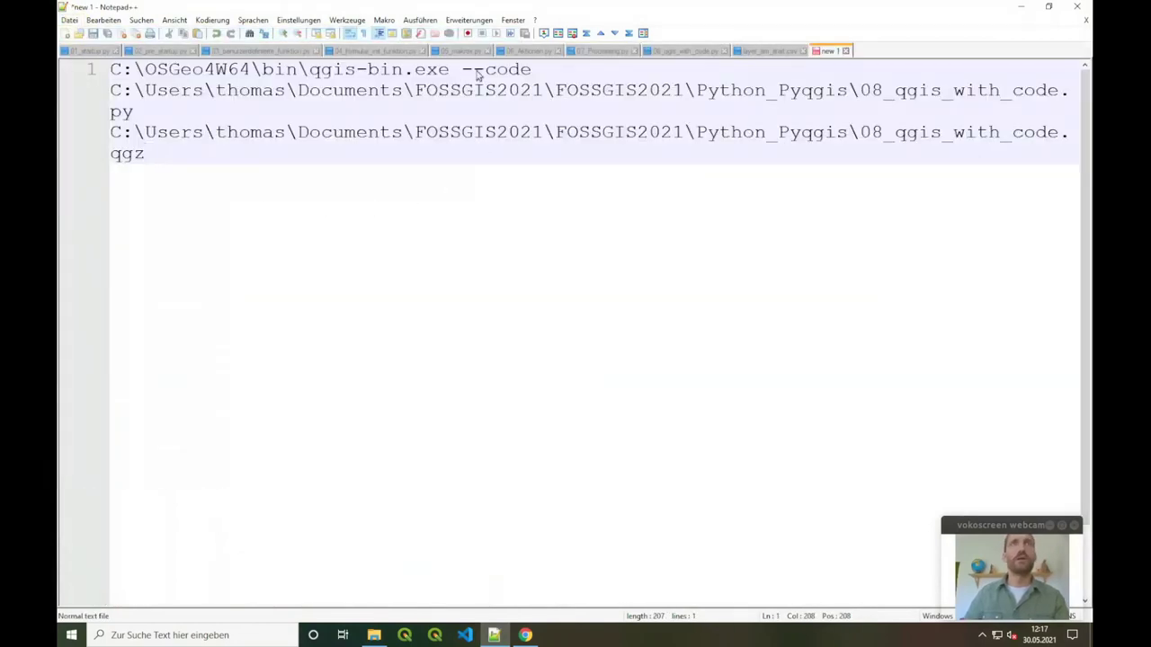
- Highlight the --code option, the script path and the project path in turn to examine the command line, then minimize the editor
left_click_drag(462, 71, 530, 71)
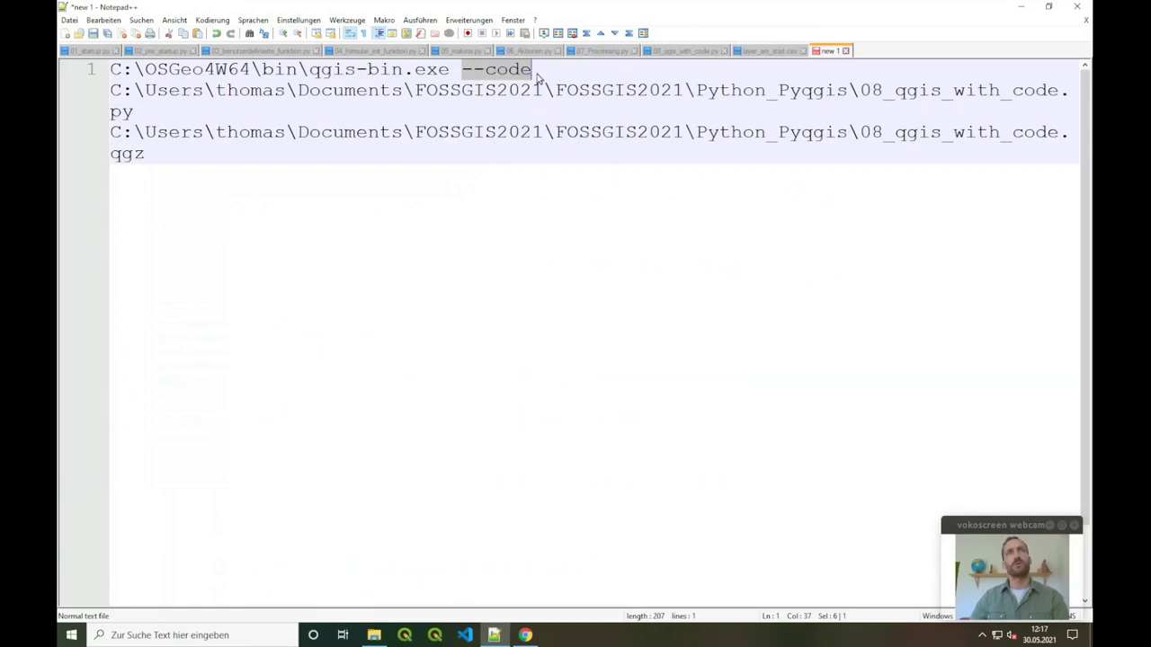
left_click_drag(135, 113, 104, 92)
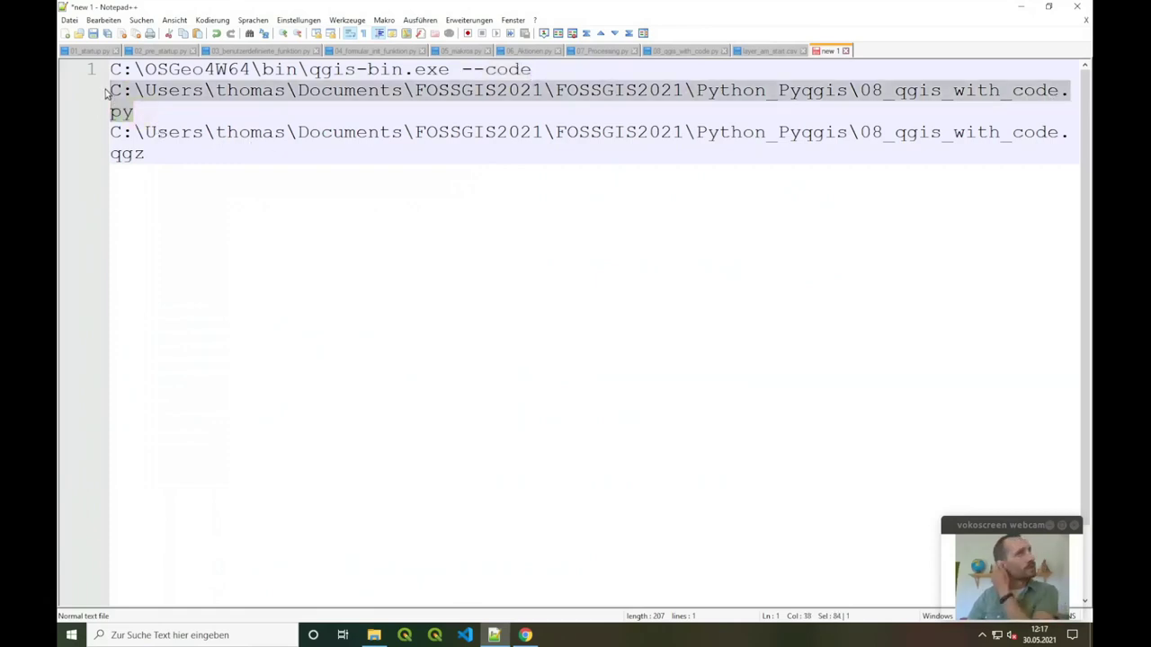
left_click_drag(156, 159, 98, 141)
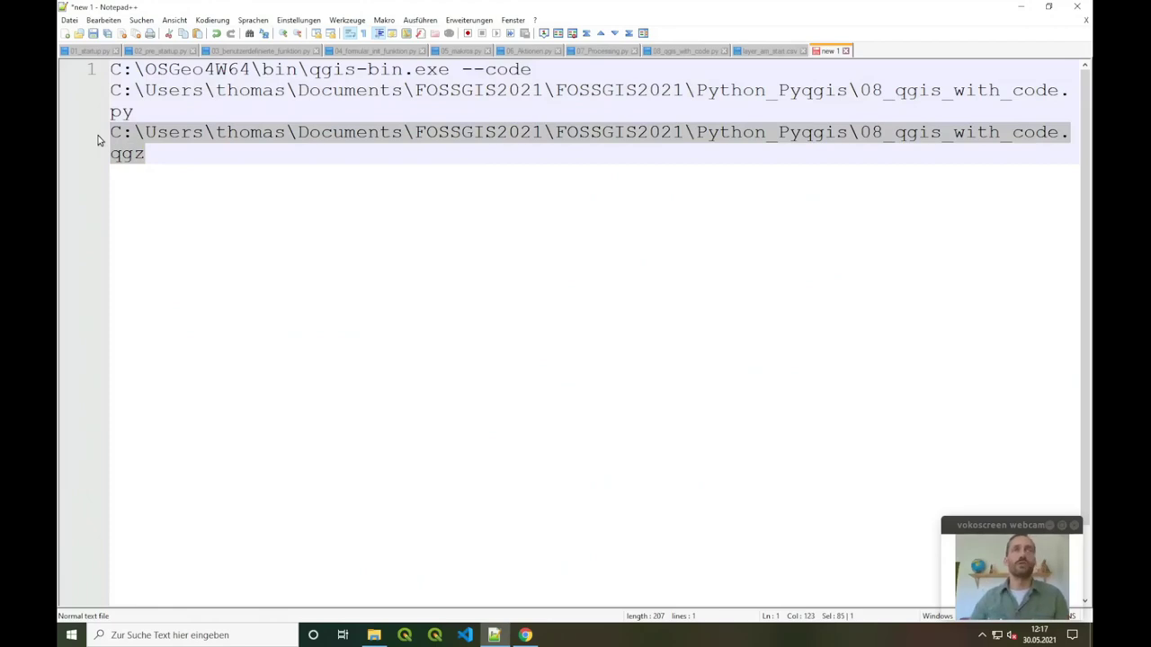
left_click(143, 112)
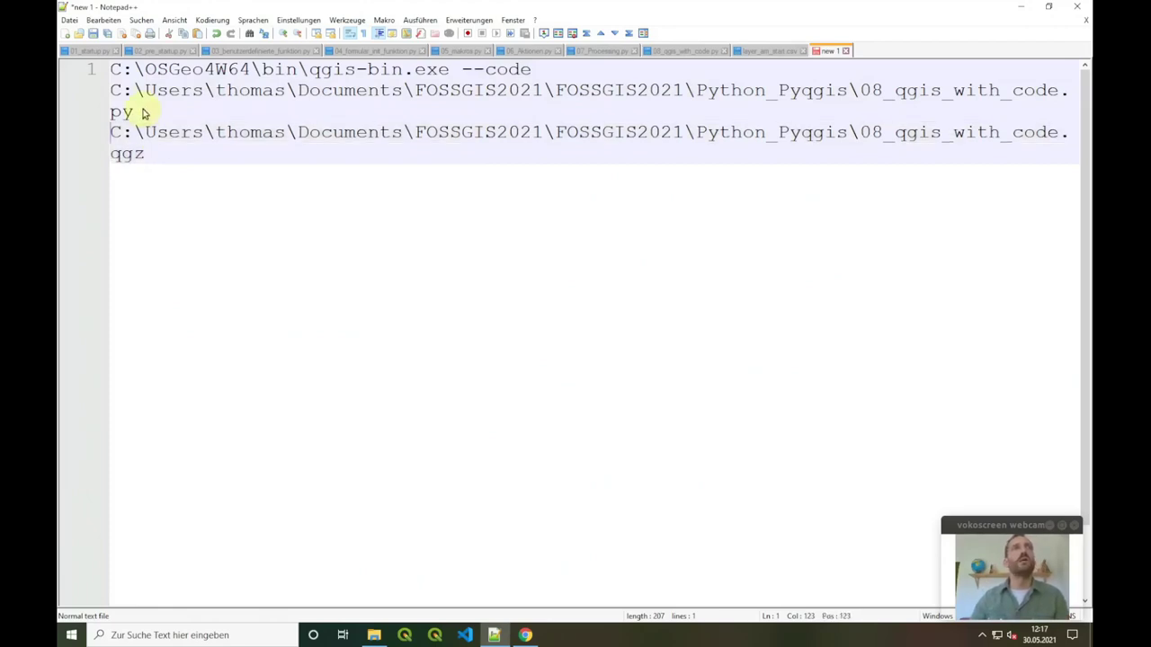
left_click_drag(149, 113, 108, 70)
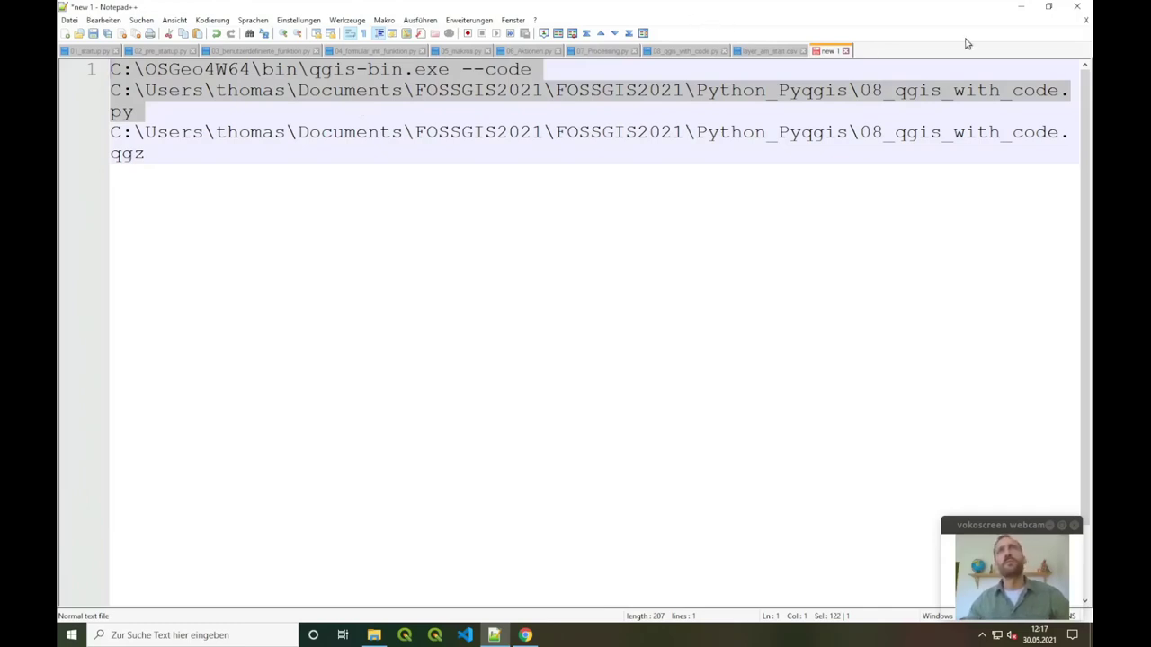
left_click(1018, 10)
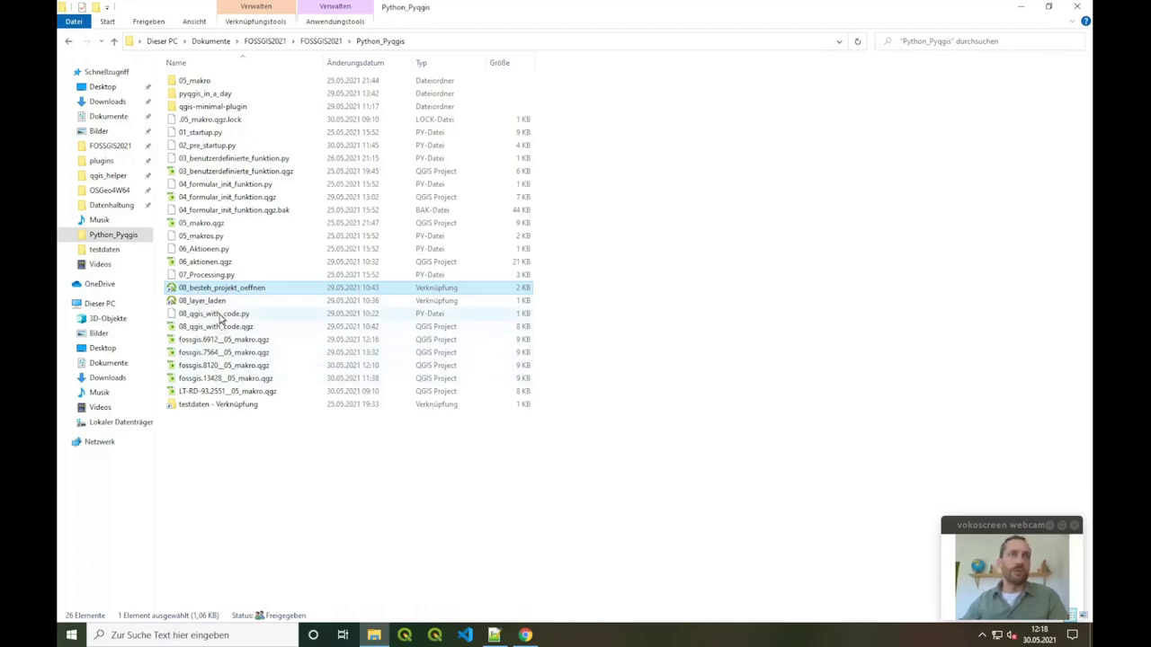
- View 08_qgis_with_code.py in Notepad++ and highlight the layer_am_start.csv path and the semicolon separator in the split call
left_click(494, 636)
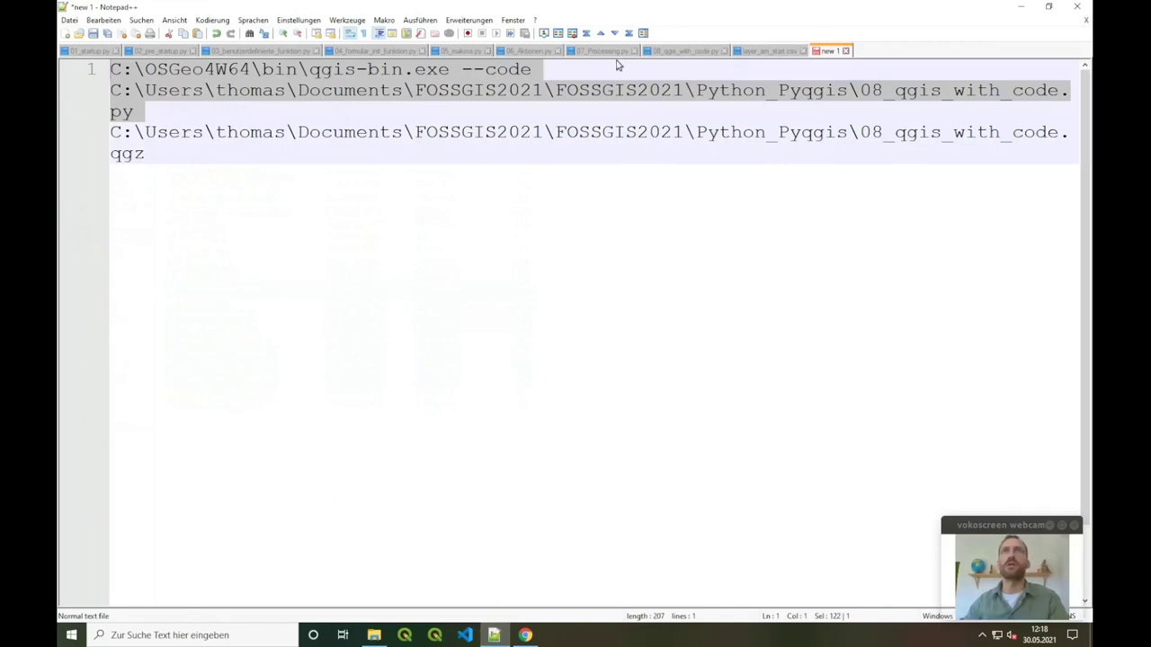
left_click(663, 54)
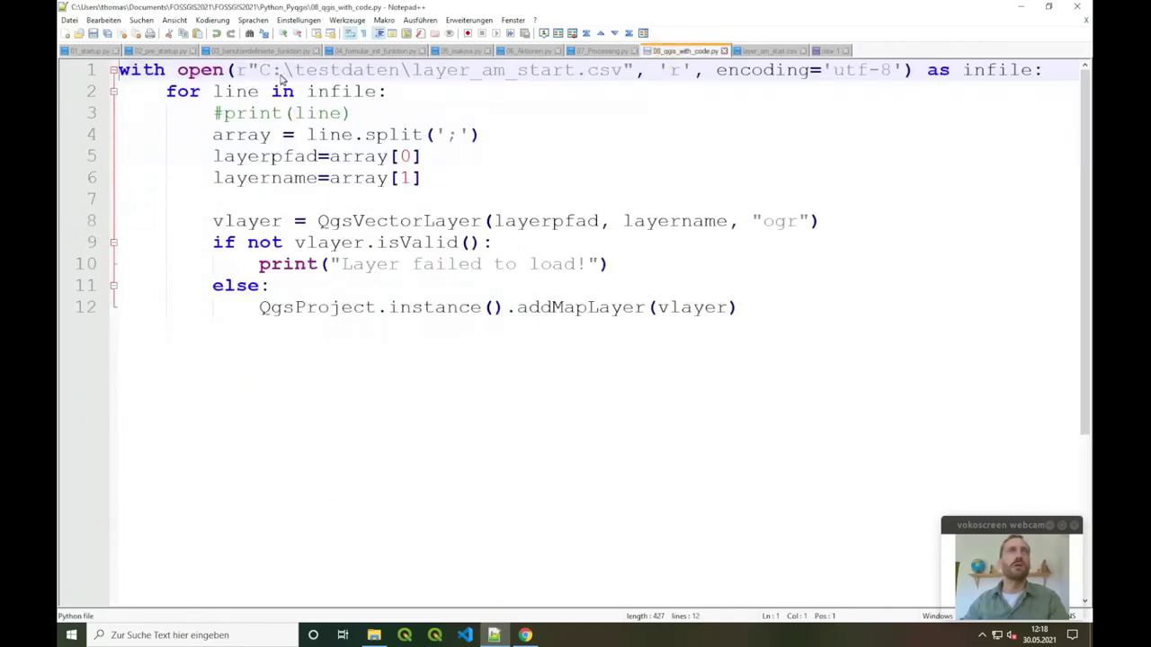
left_click_drag(259, 71, 627, 77)
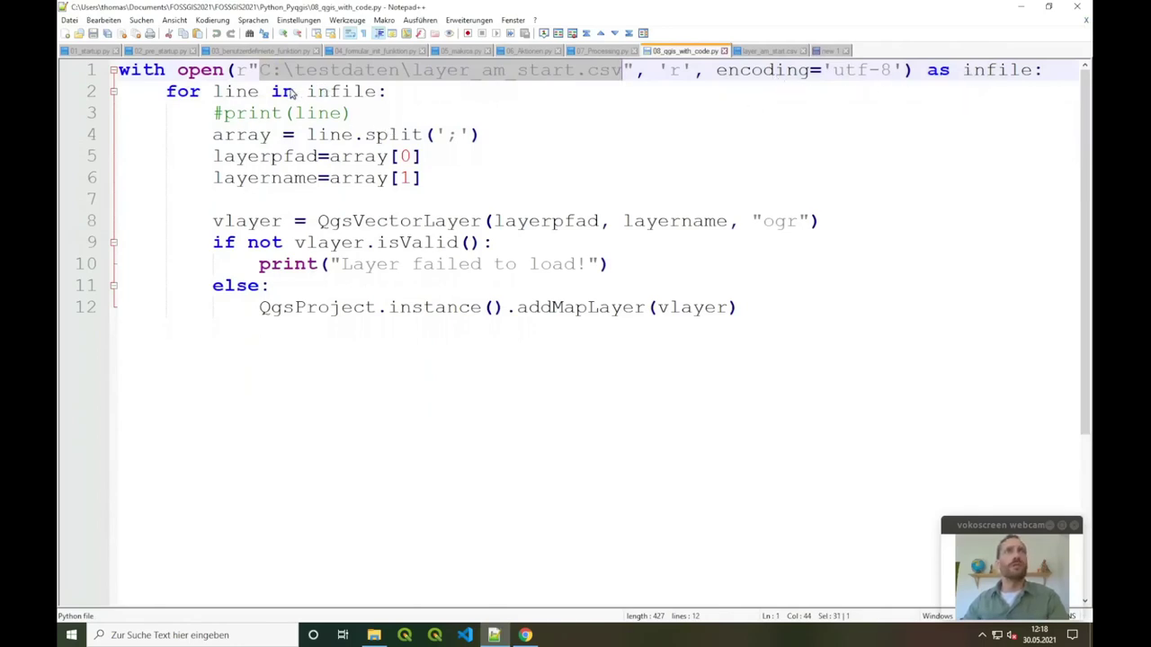
left_click(452, 134)
left_click_drag(451, 134, 455, 135)
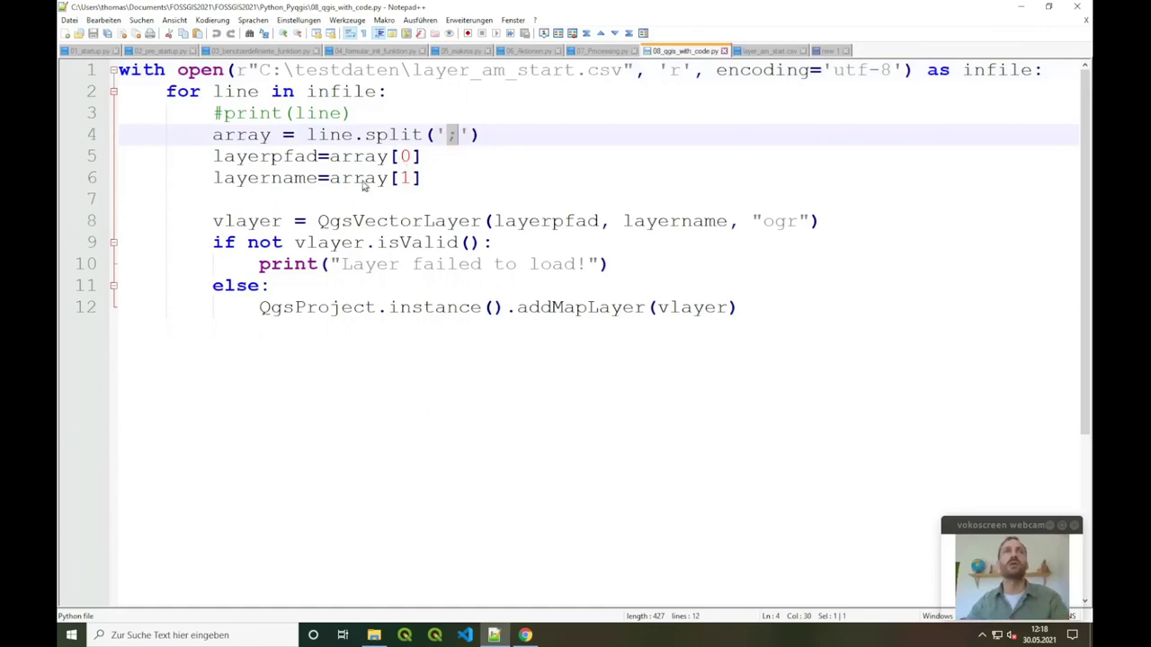
- Inspect the Tektonik shapefile path and layer name in layer_am_start.csv, then return to 08_qgis_with_code.py
left_click(766, 53)
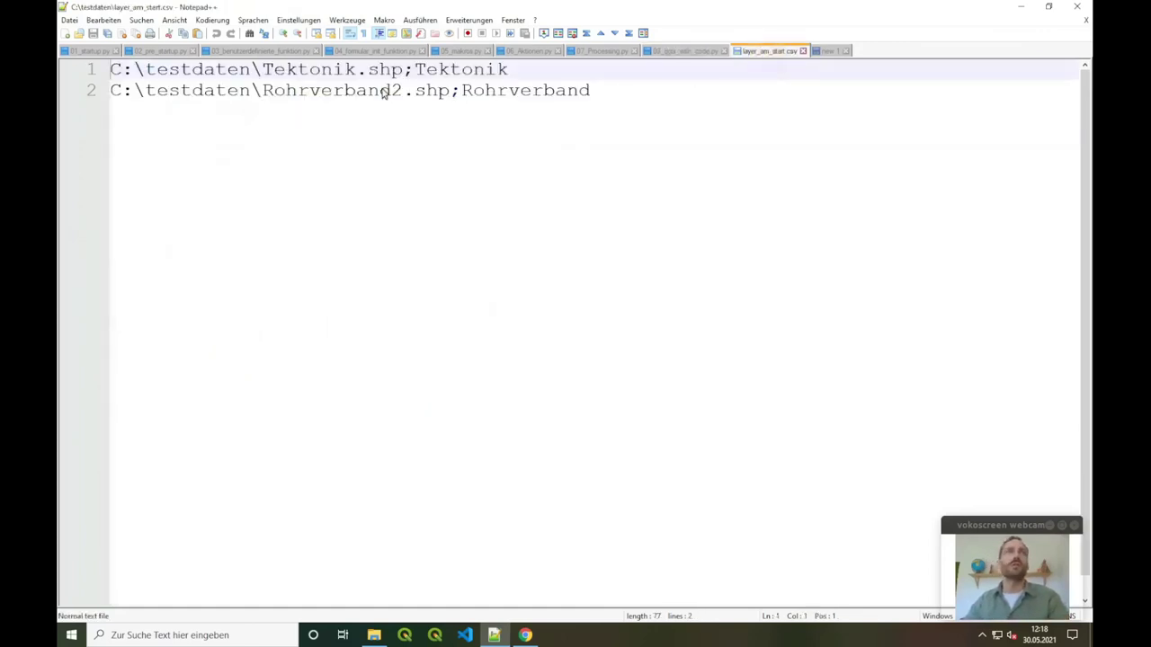
left_click_drag(402, 72, 105, 76)
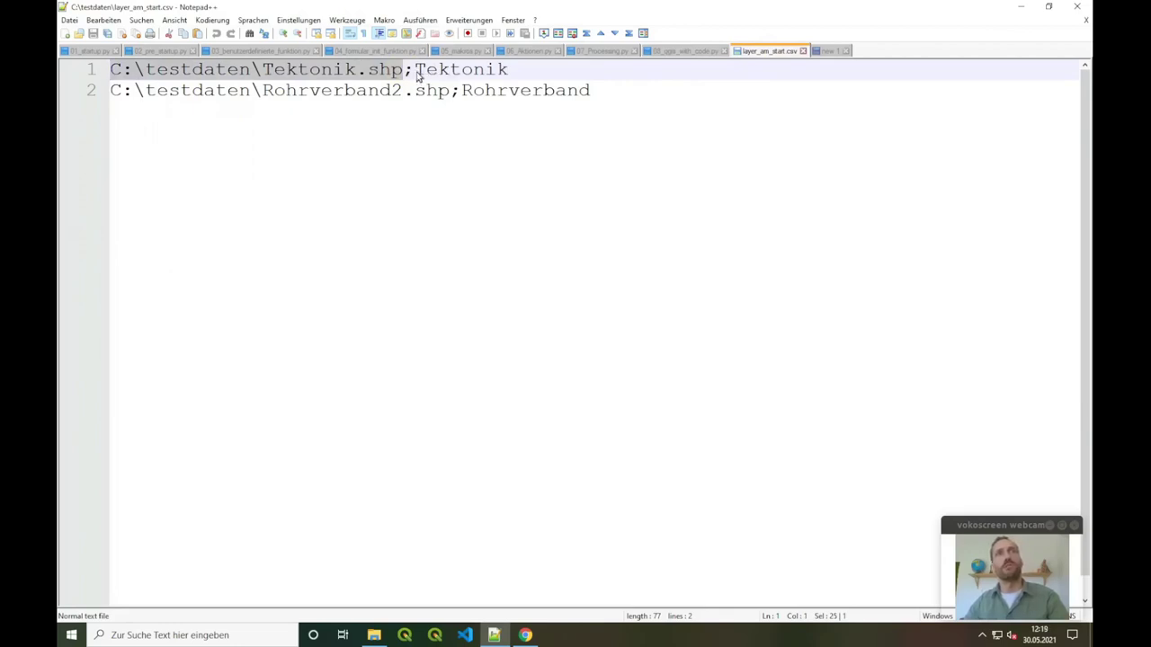
double_click(456, 72)
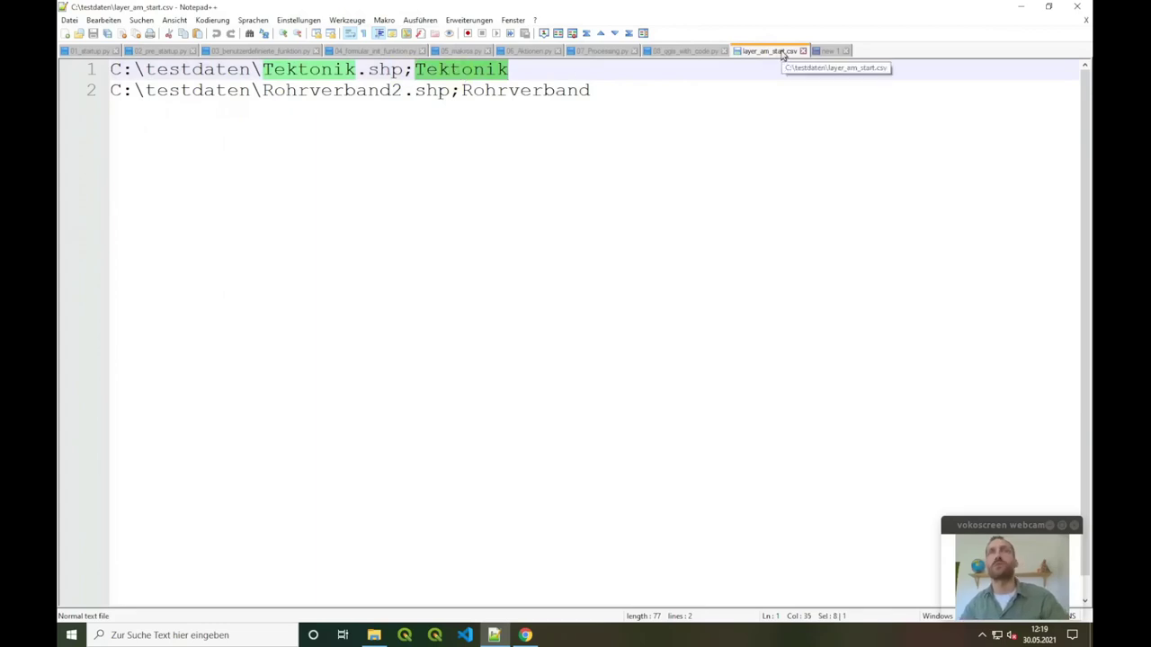
left_click(683, 52)
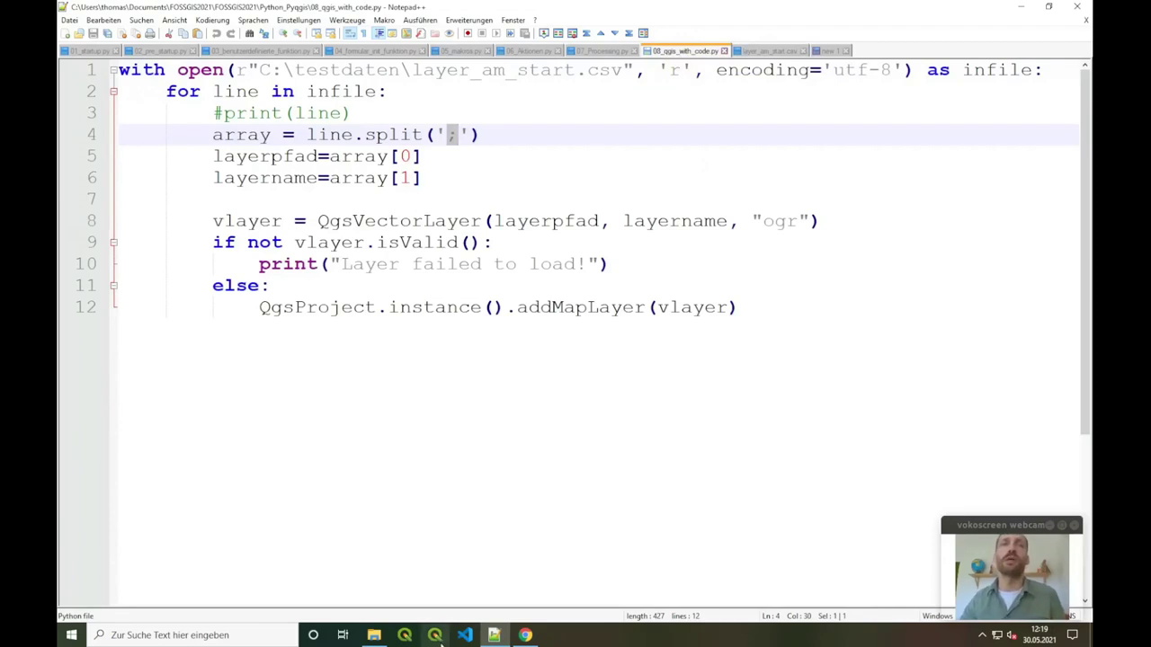
- Launch QGIS from the 08_besteh_projekt_oeffnen shortcut in File Explorer and select the project's gemeinden and OSM layers
left_click(374, 635)
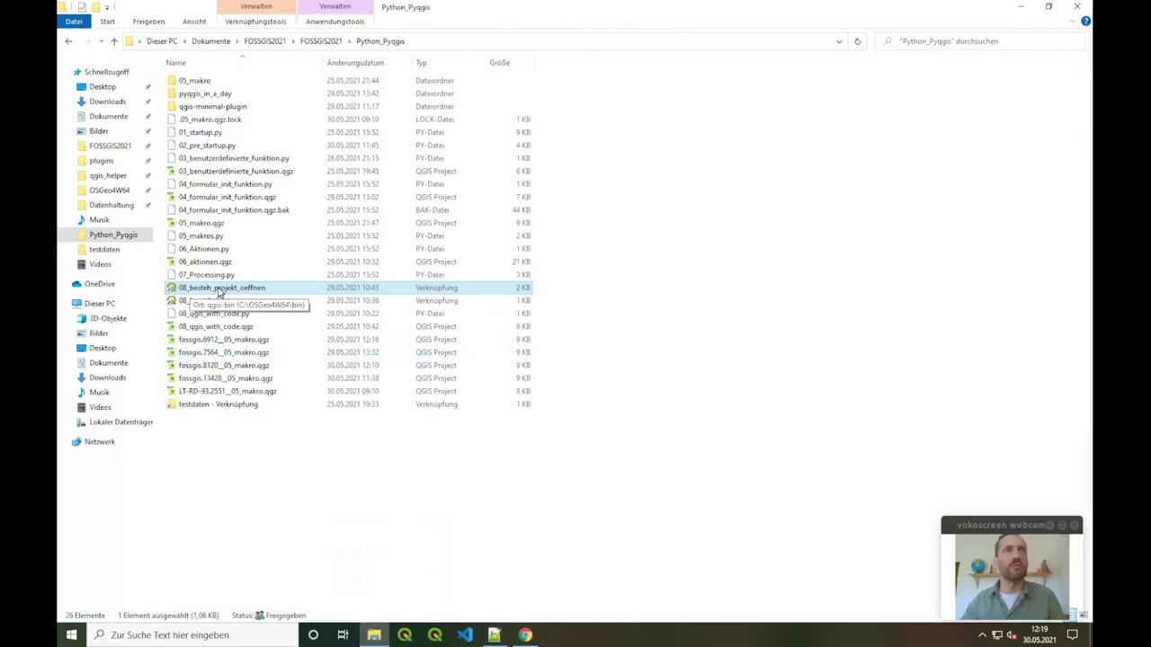
double_click(219, 290)
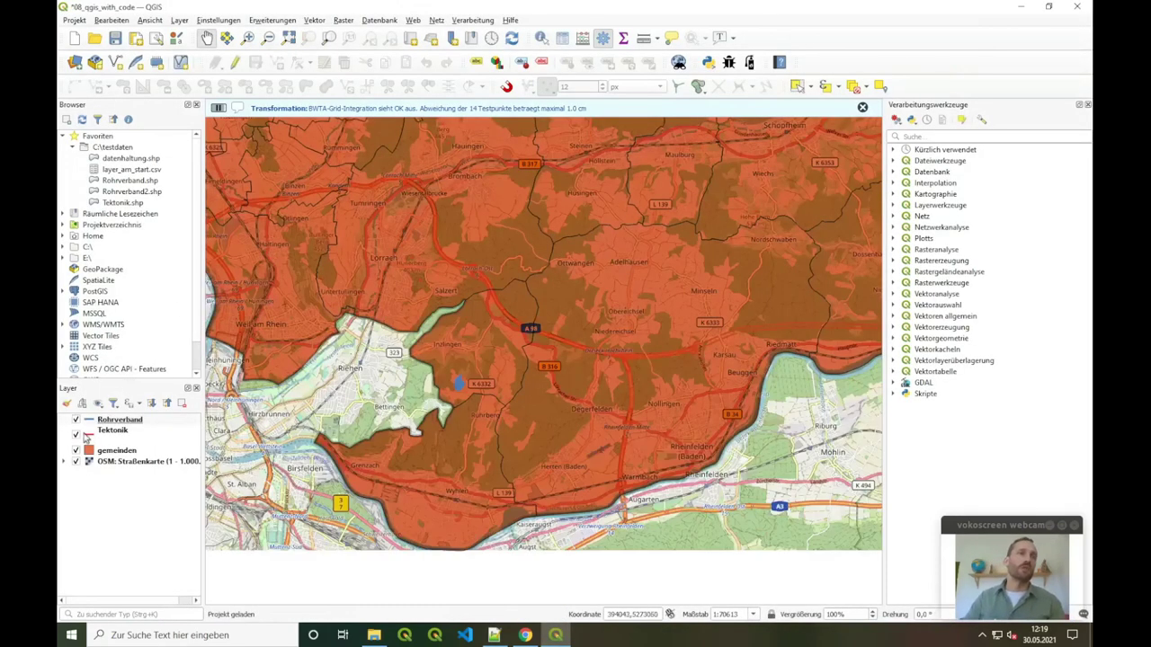
left_click(120, 450)
left_click(129, 462, "shift")
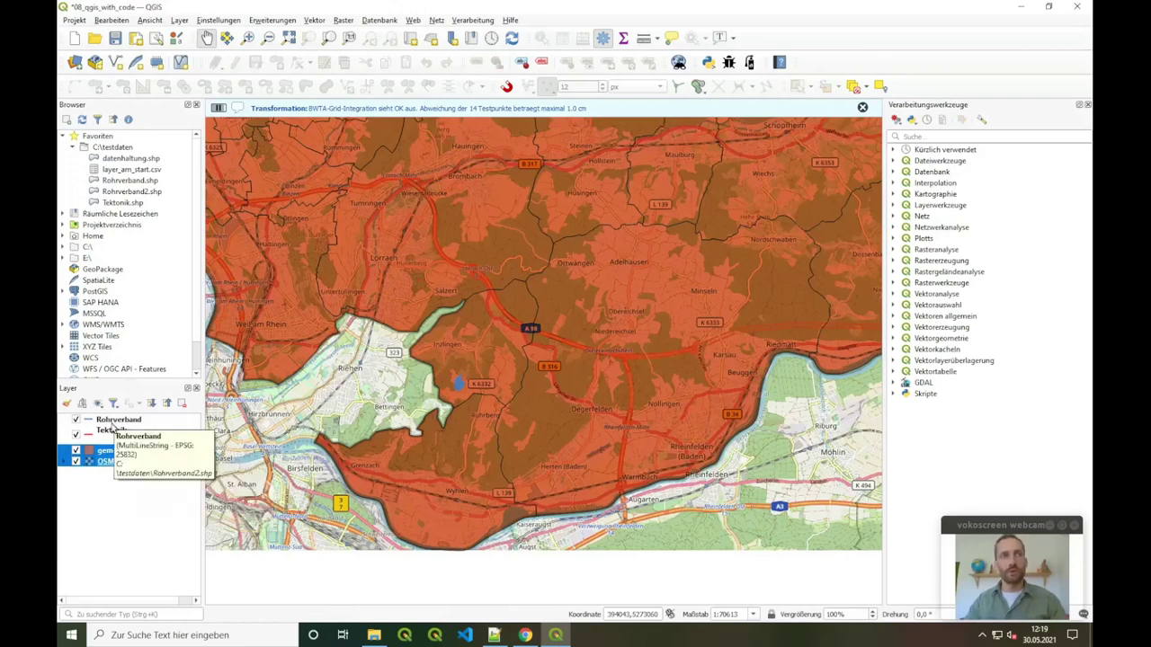
- Return to layer_am_start.csv in Notepad++ to review the list of layers loaded at startup
left_click(494, 635)
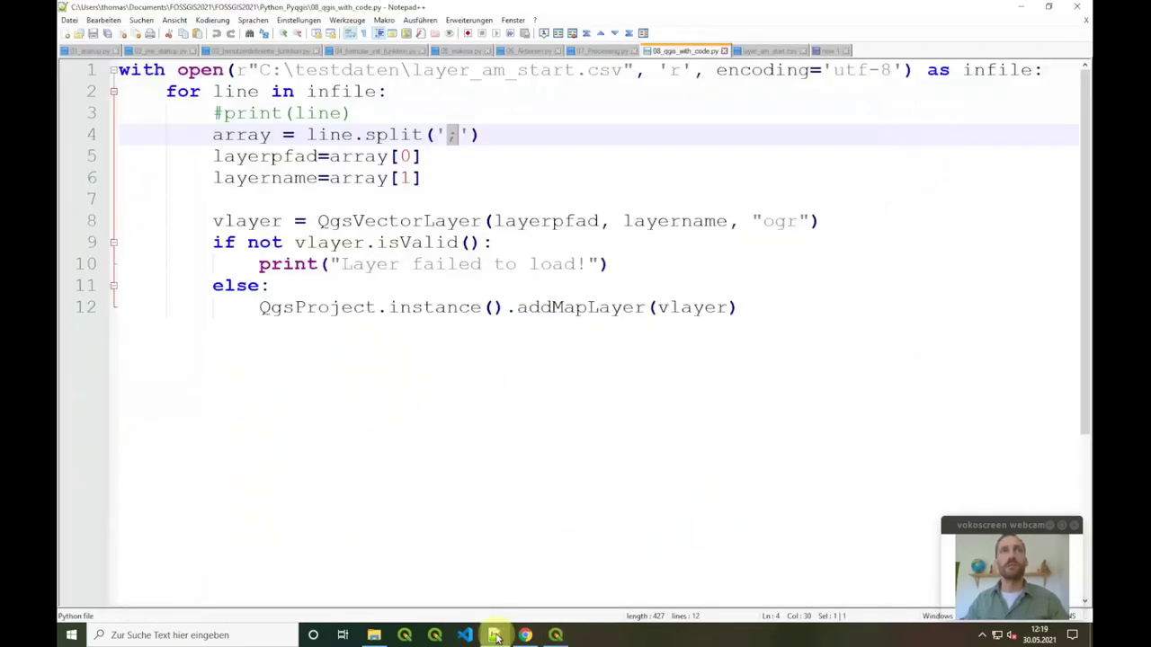
left_click(782, 54)
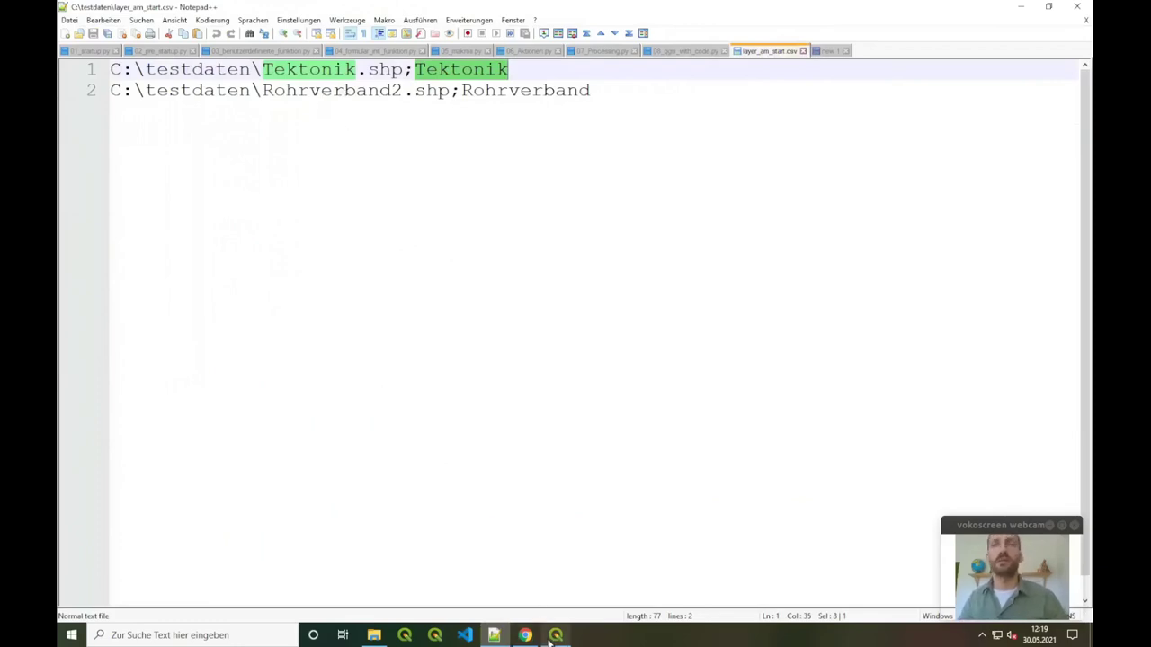
- Return to 08_qgis_with_code.py and highlight QgsVectorLayer, its layerpfad and layername arguments, QgsProject, addMapLayer, and the for loop over the file's lines
mouse_move(551, 638)
mouse_move(487, 640)
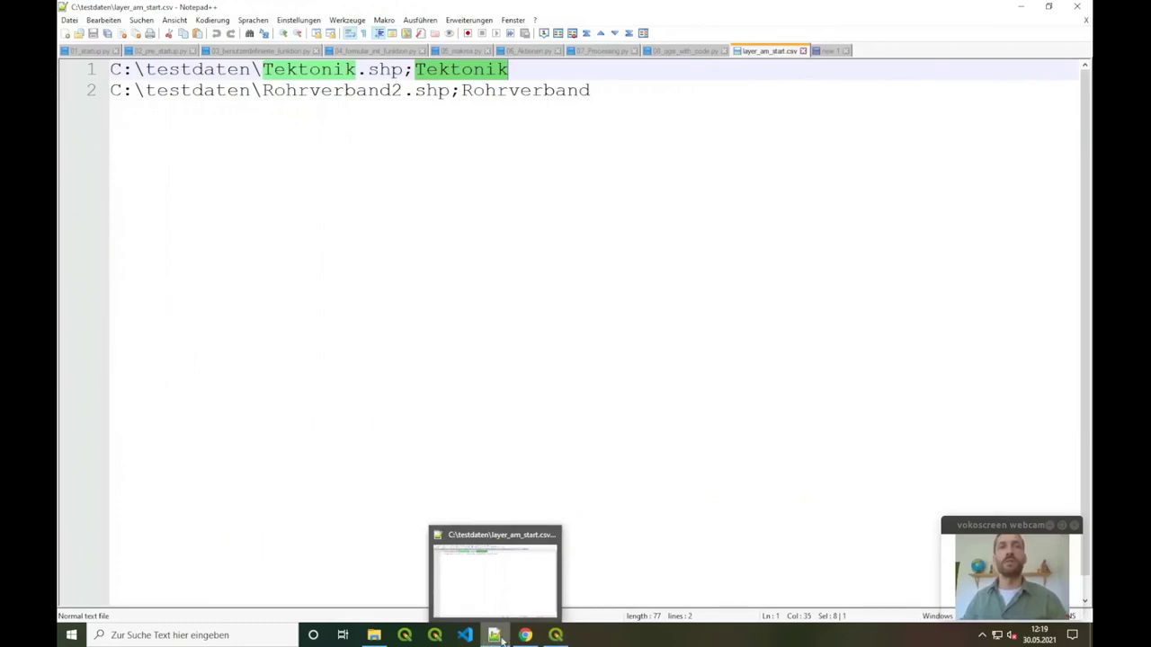
left_click(674, 51)
double_click(386, 222)
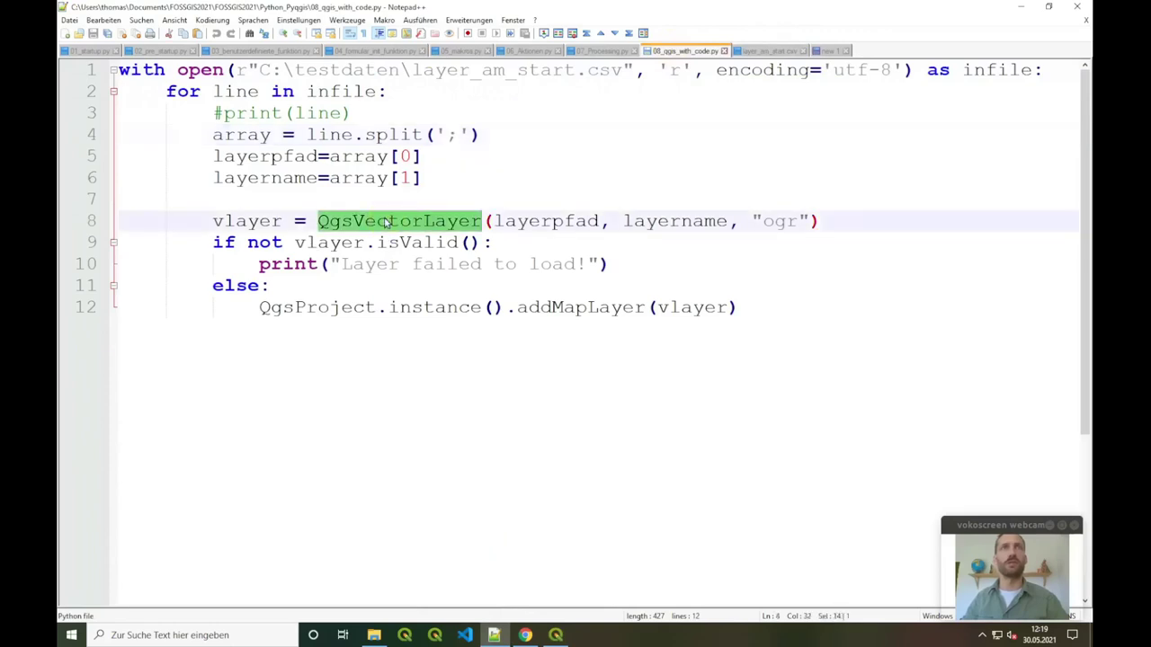
double_click(573, 223)
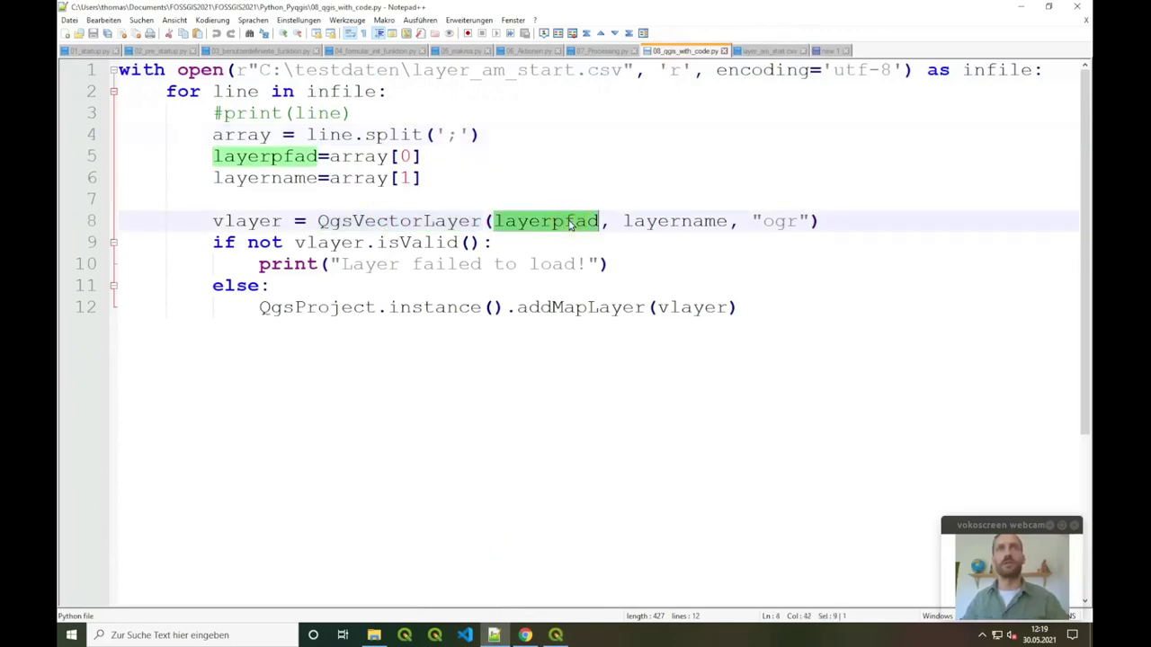
double_click(686, 224)
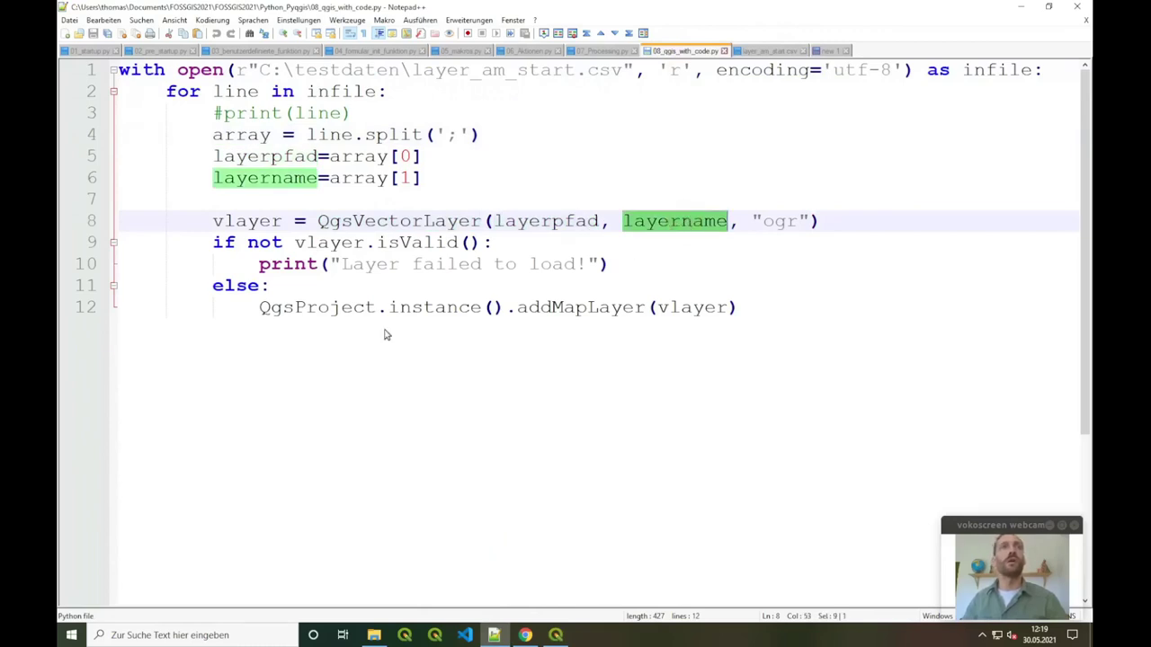
double_click(299, 310)
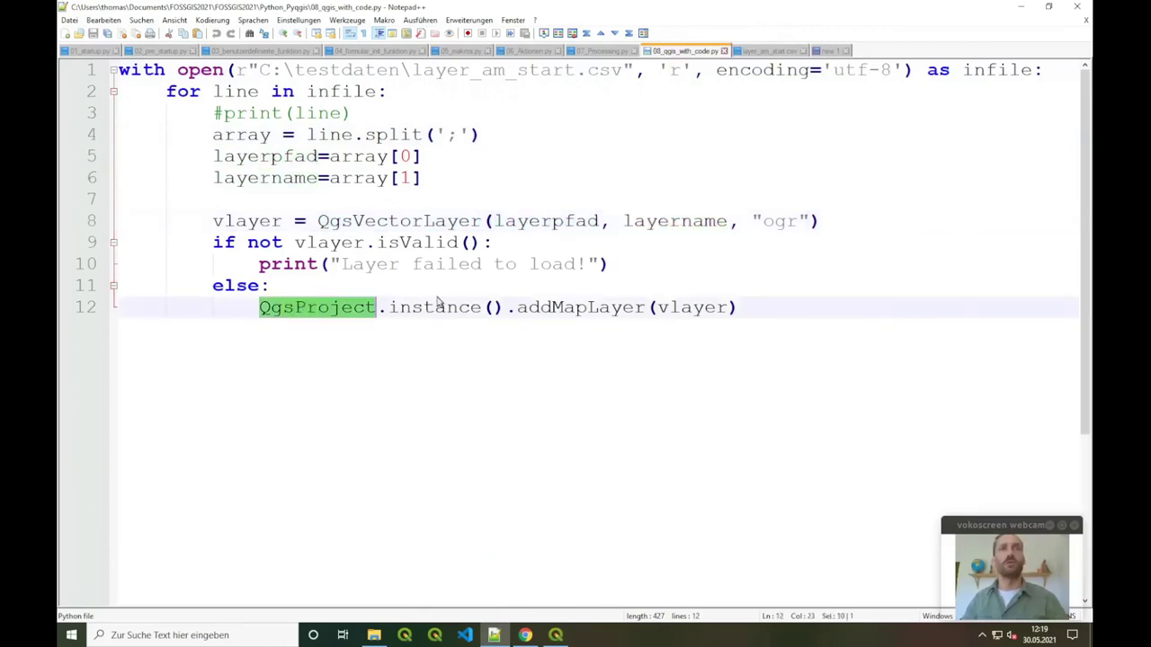
double_click(608, 309)
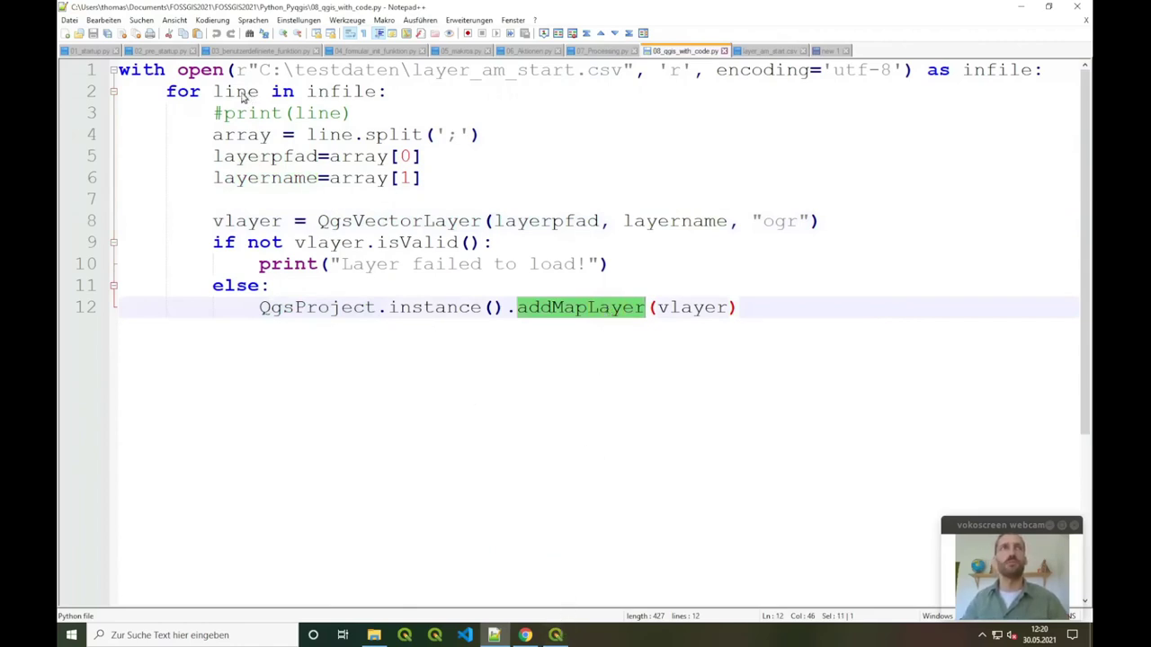
left_click_drag(168, 92, 379, 95)
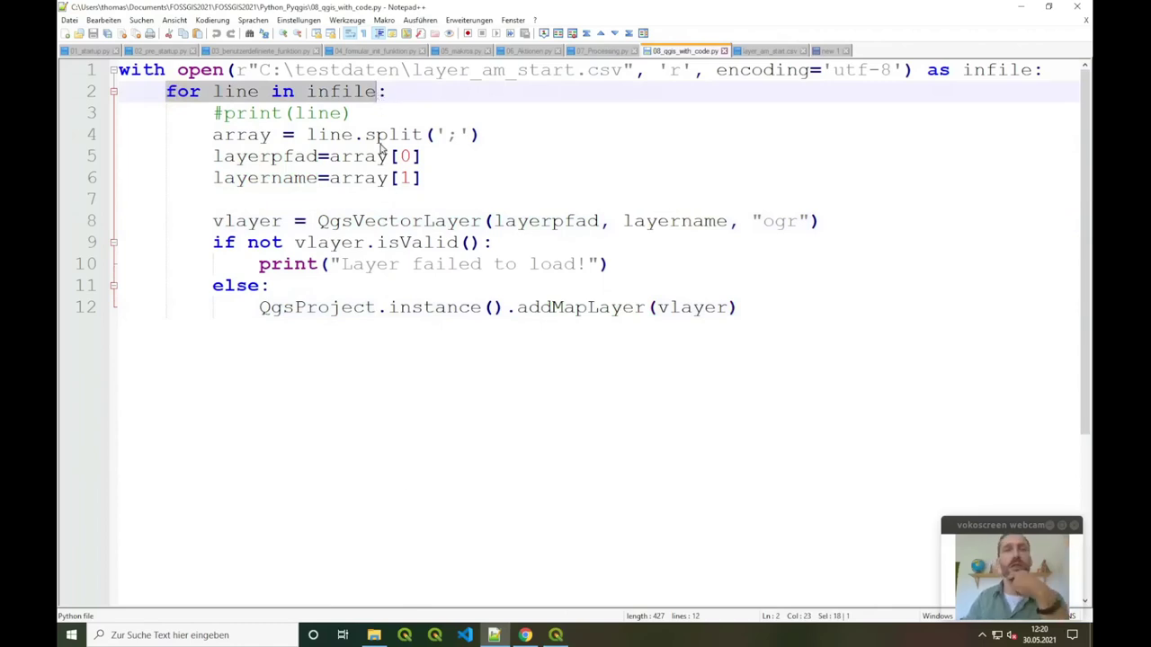
- Switch to QGIS, select the Tektonik layer, and view the locator search's list of filters
left_click(555, 635)
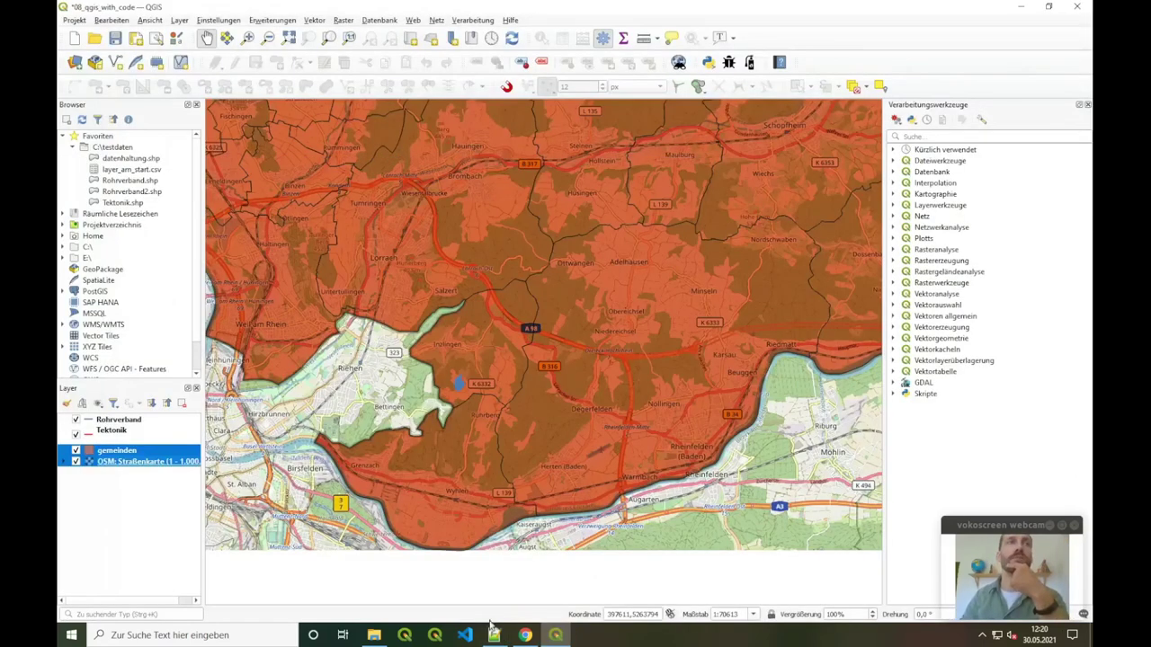
left_click(112, 435)
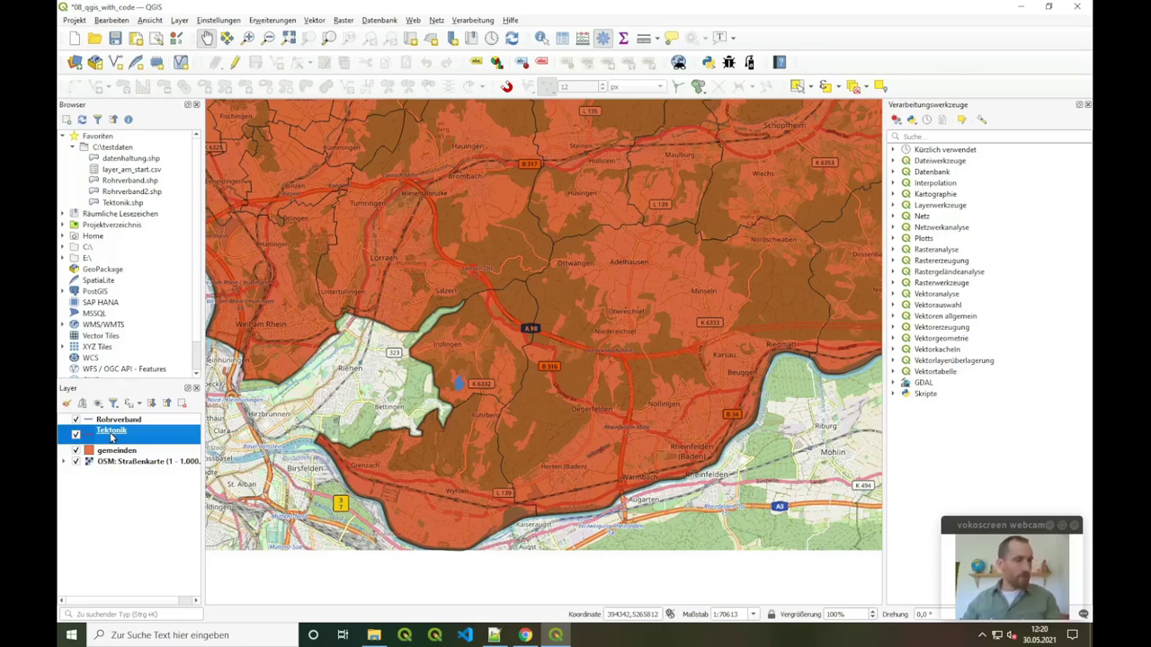
left_click(107, 614)
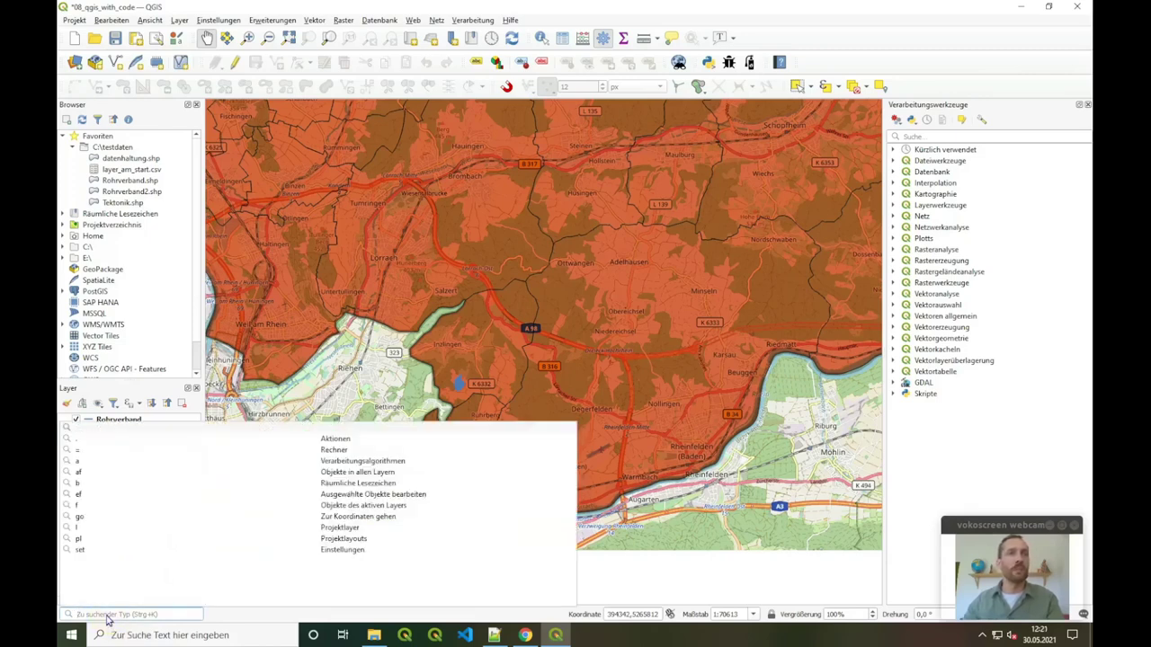
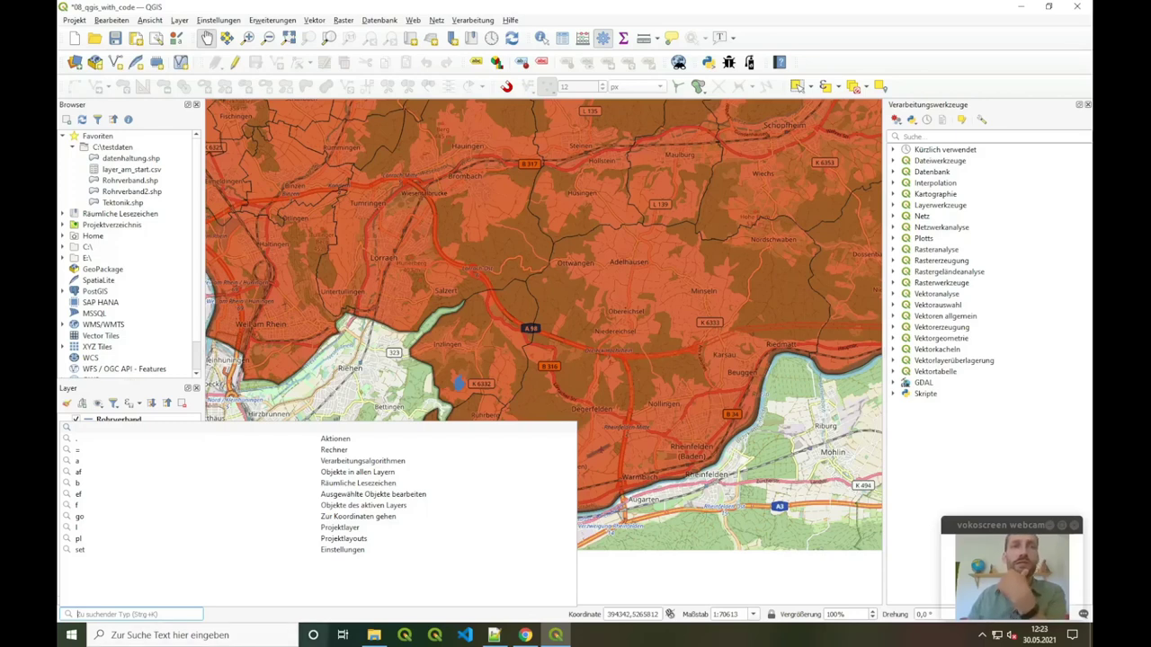
mouse_move(374, 635)
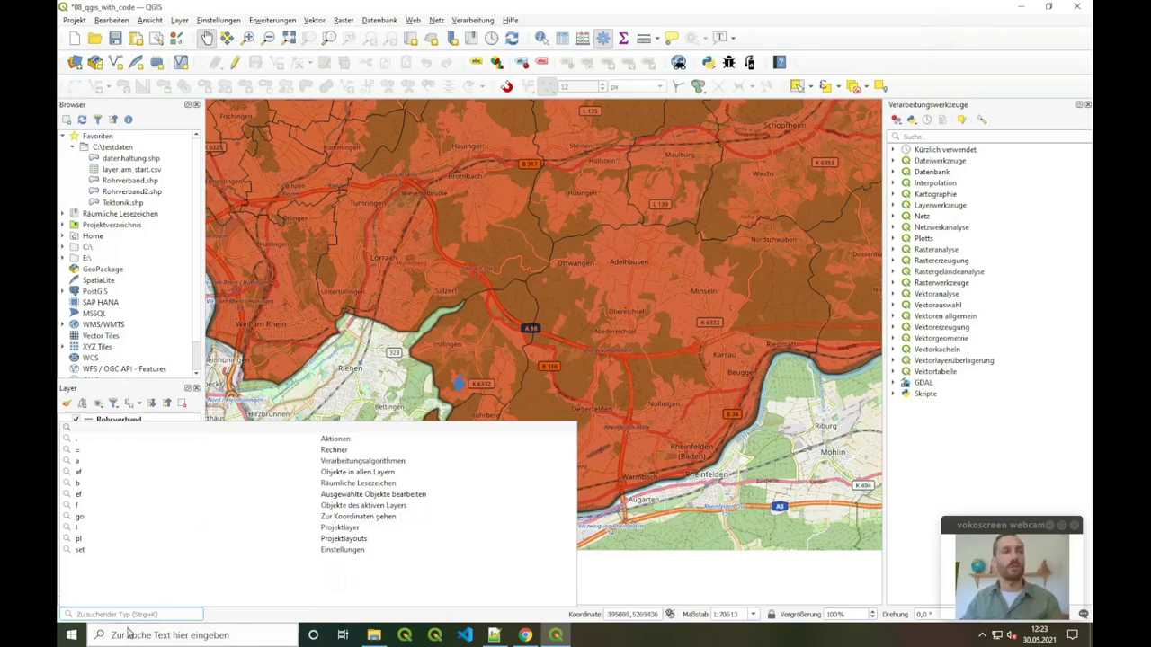
key("Escape")
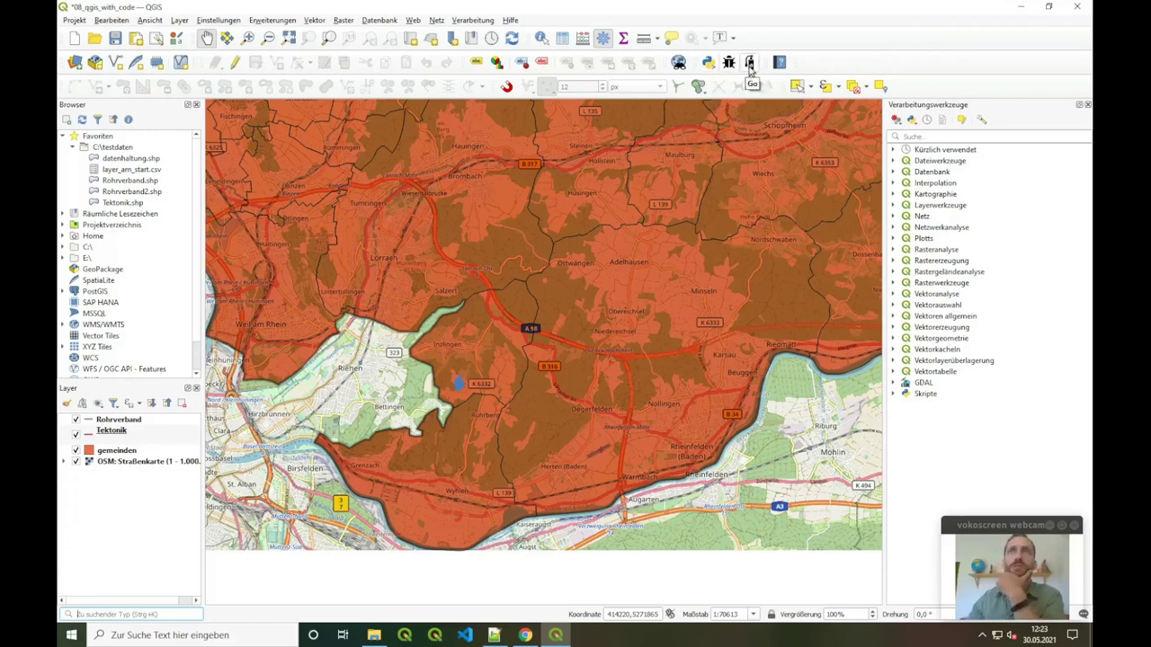
key("ctrl+k")
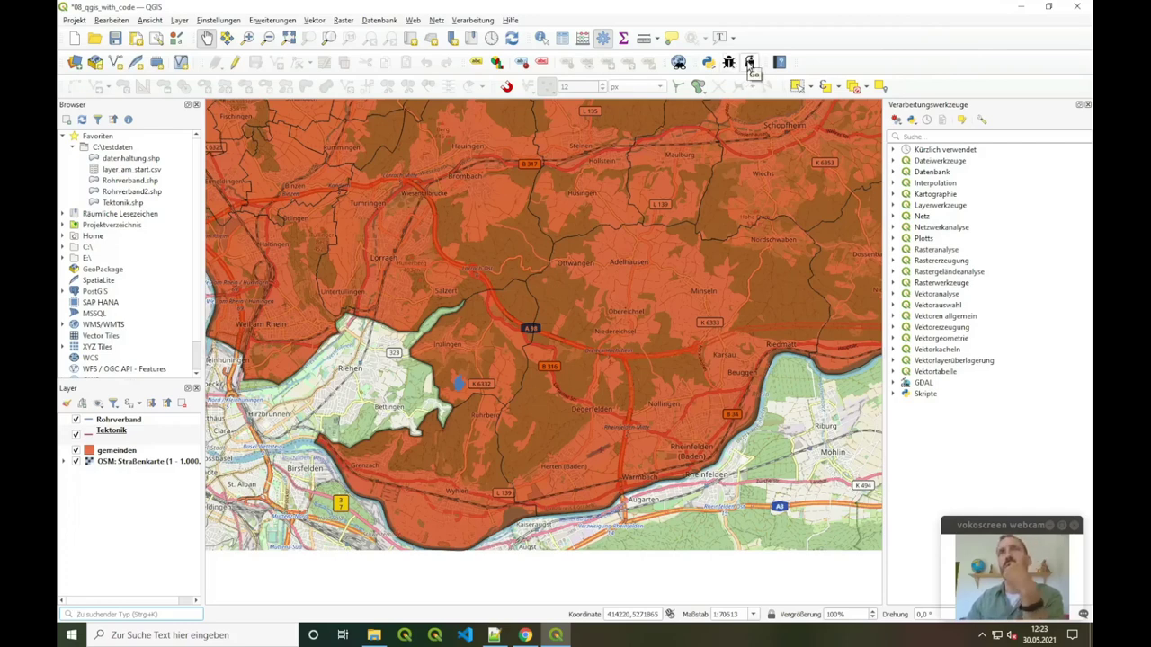
- Open the active user profile's directory and browse to the rD_repack_check folder under python\plugins
left_click(271, 19)
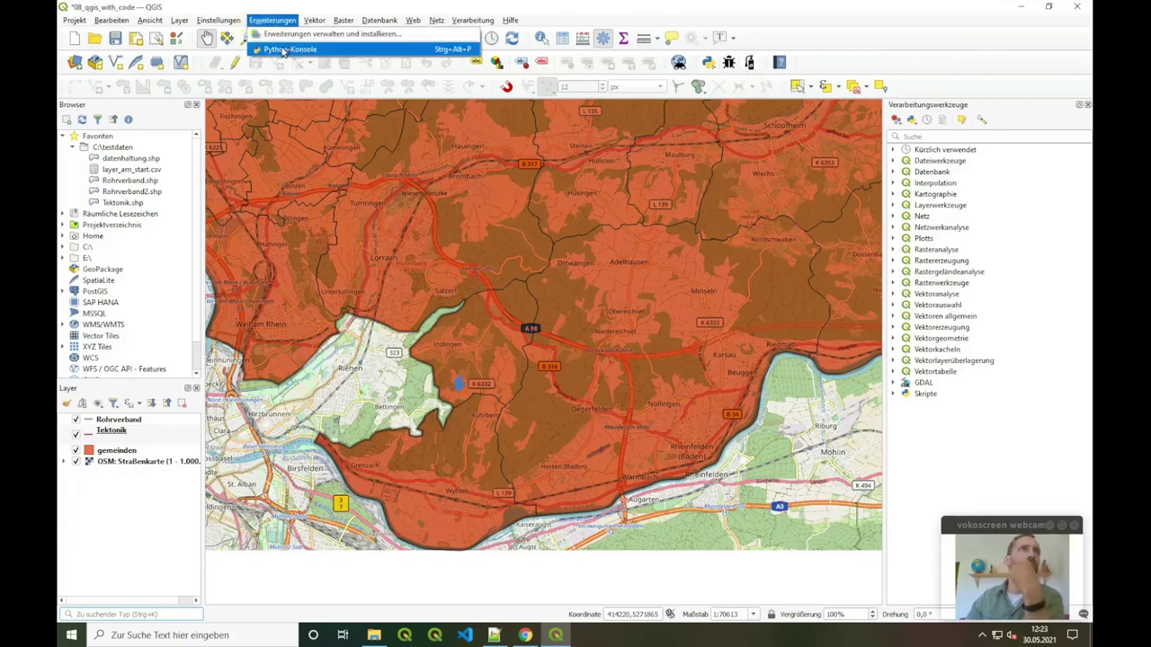
left_click(221, 20)
mouse_move(241, 34)
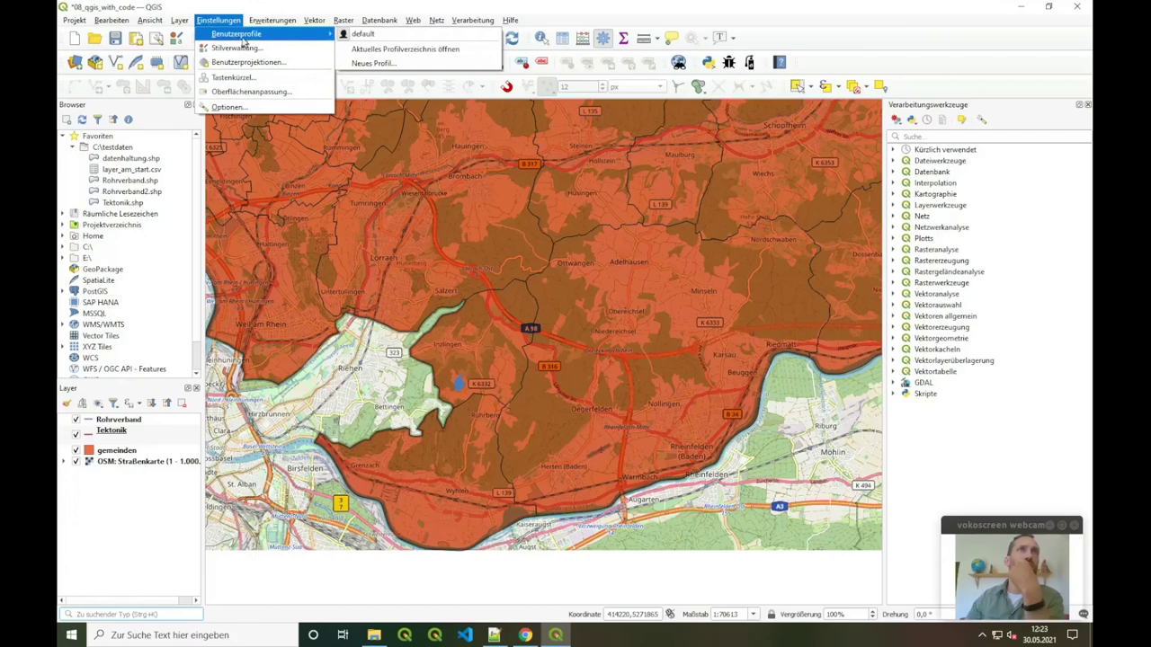
left_click(395, 50)
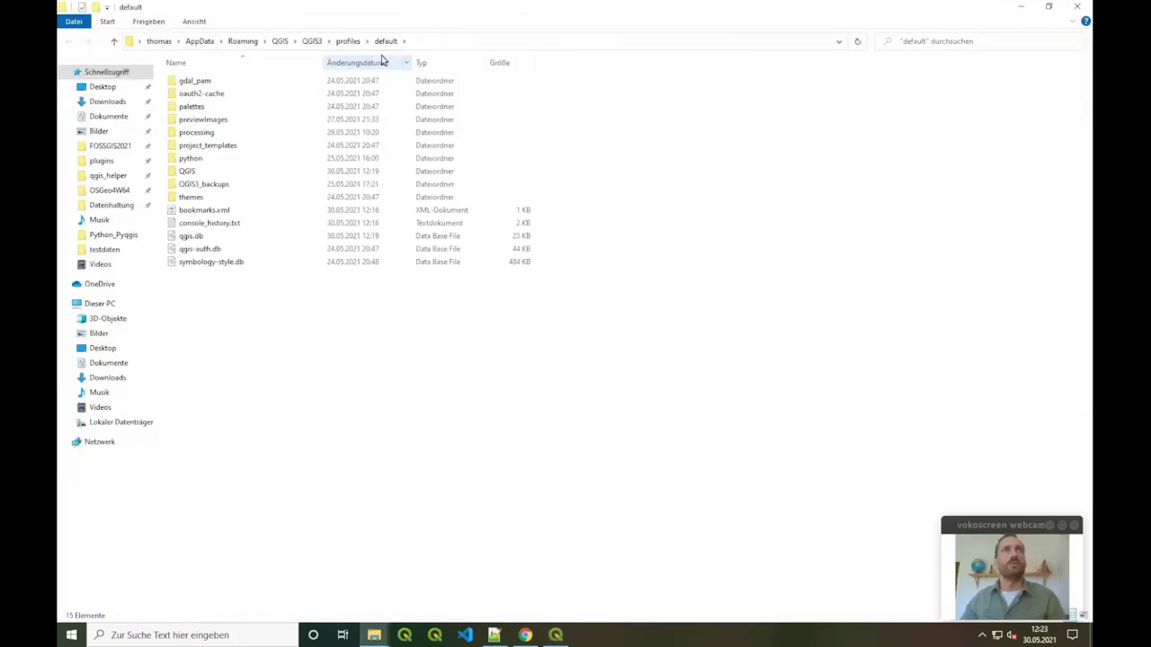
double_click(199, 159)
double_click(192, 95)
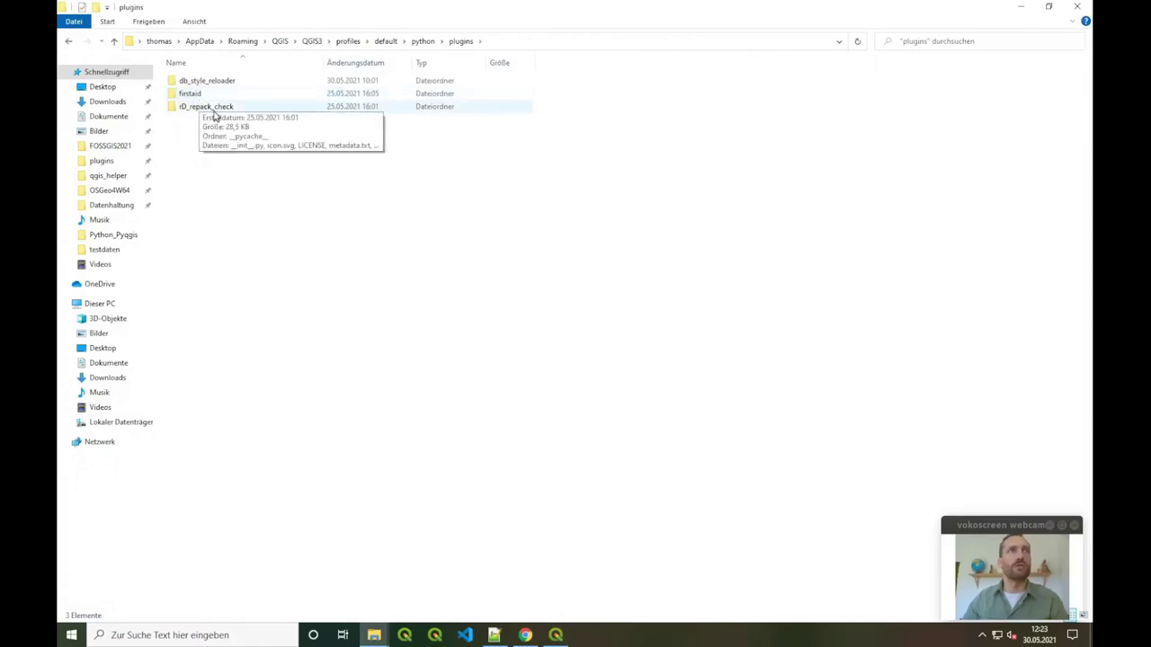
double_click(211, 109)
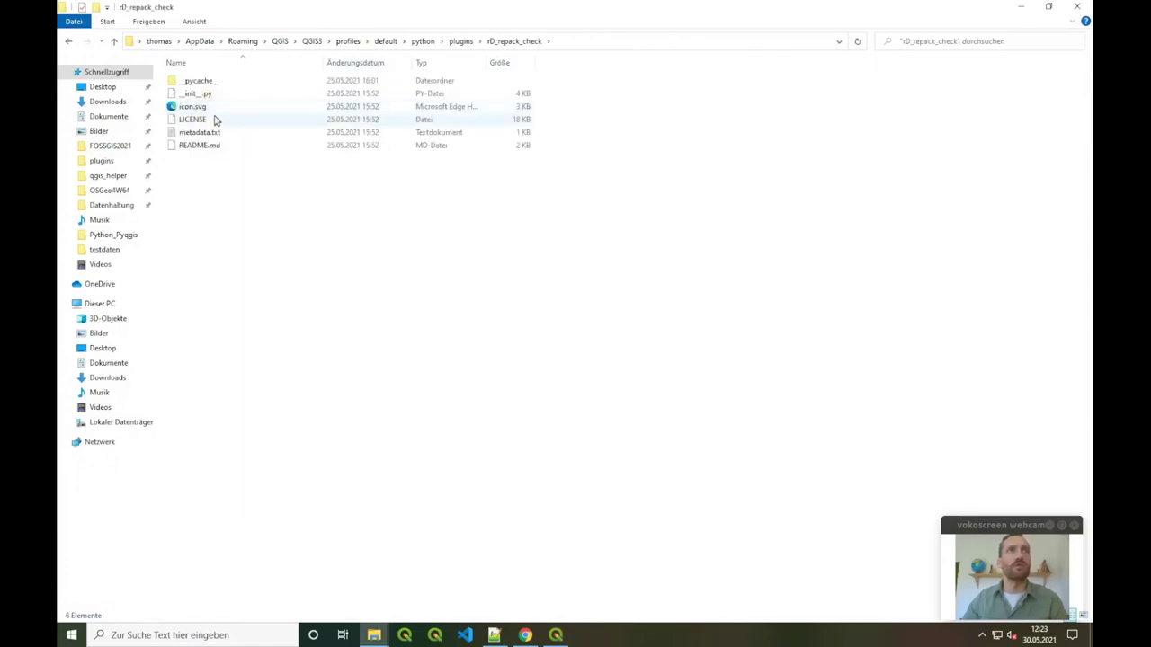
- Review the rD_repack_check plugin's __init__.py in Notepad++, from showMessage up to initGui, close the file and return to QGIS
left_click(213, 95)
right_click(212, 95)
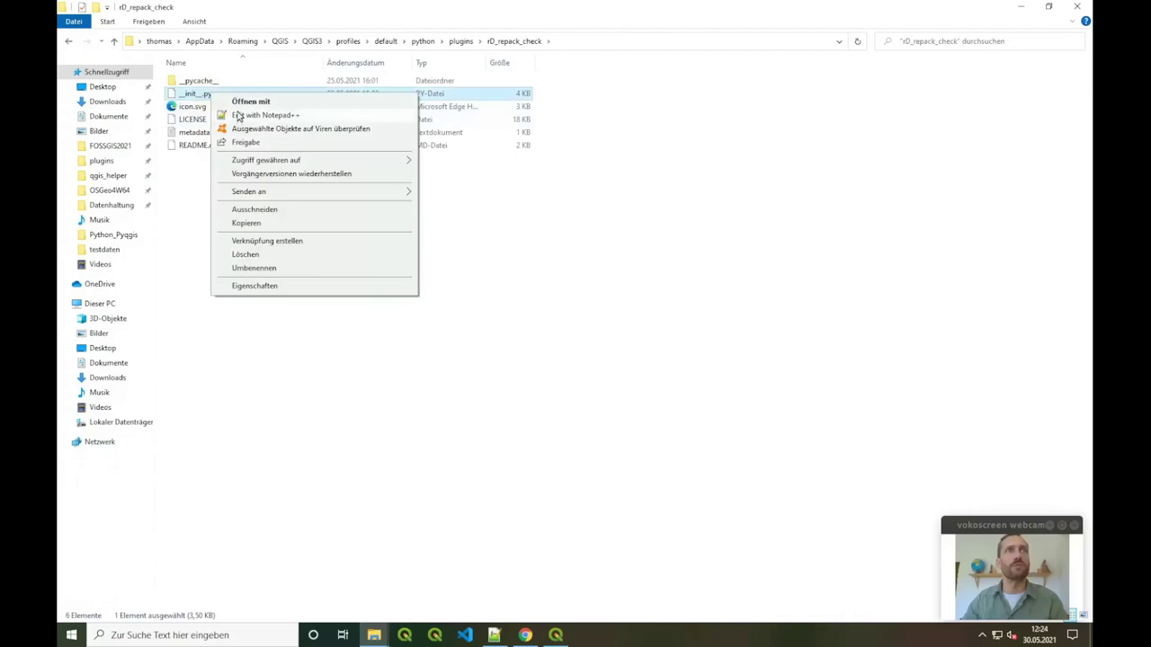
left_click(232, 115)
scroll(386, 296, "down", 20)
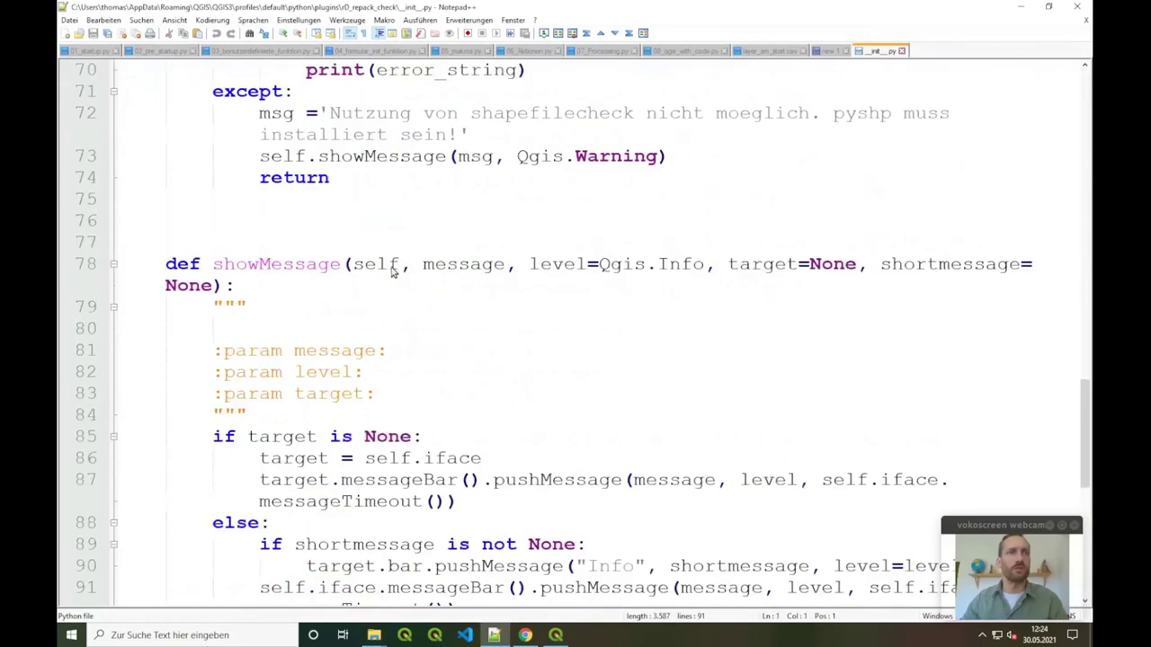
scroll(373, 310, "up", 14)
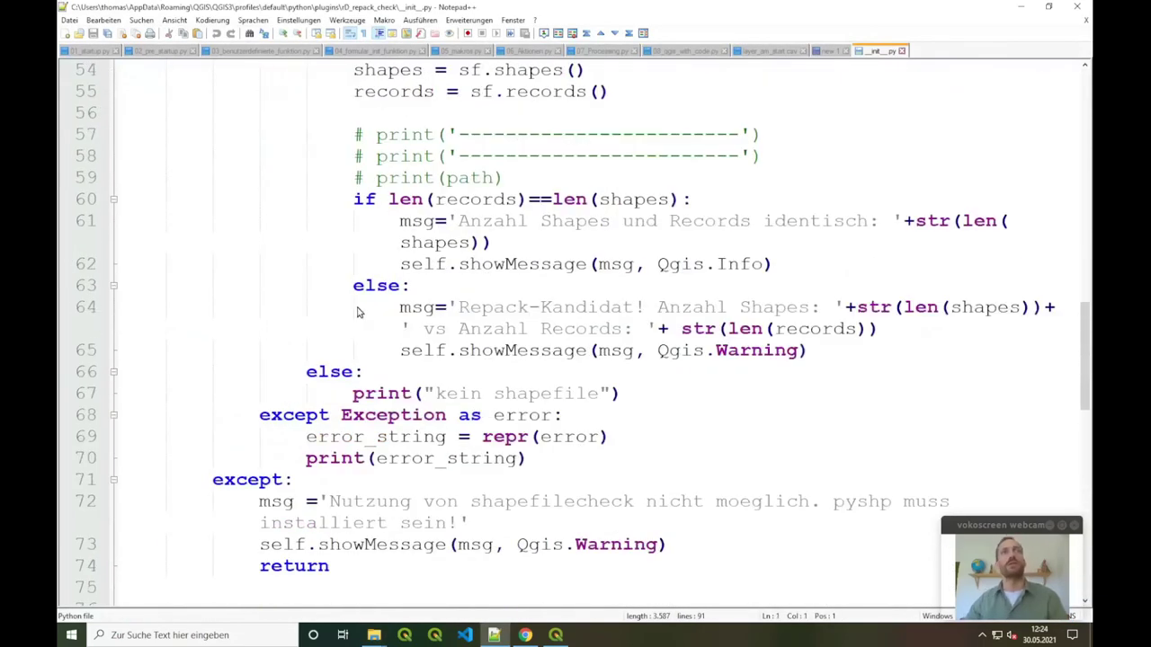
scroll(367, 324, "up", 9)
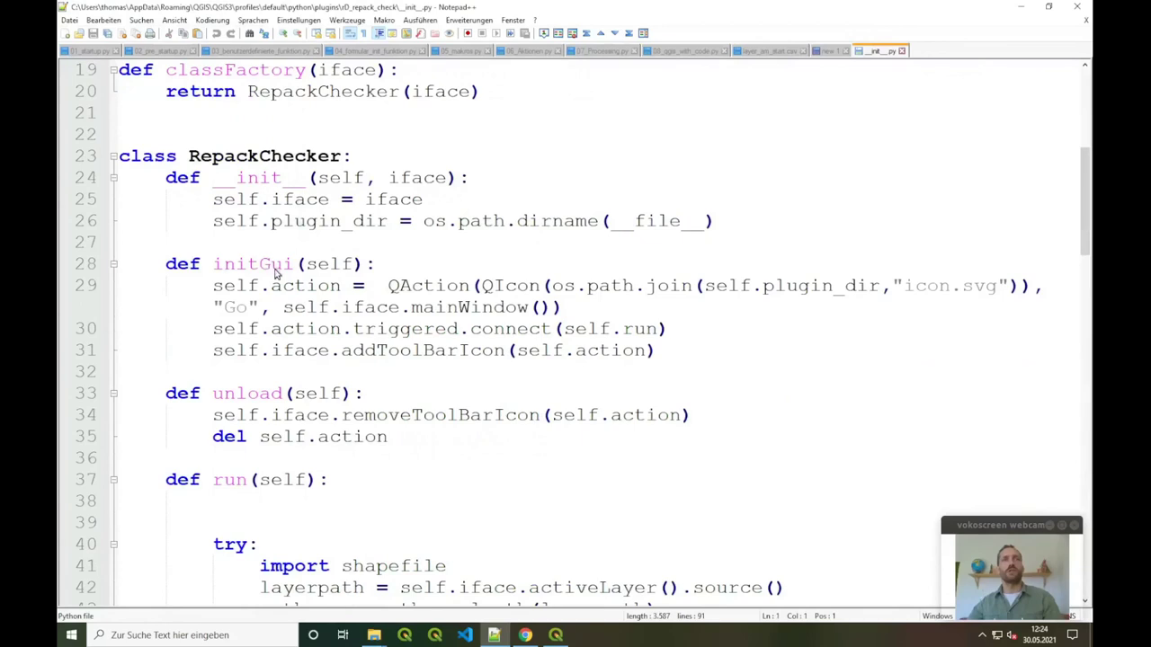
left_click(902, 51)
left_click(1020, 7)
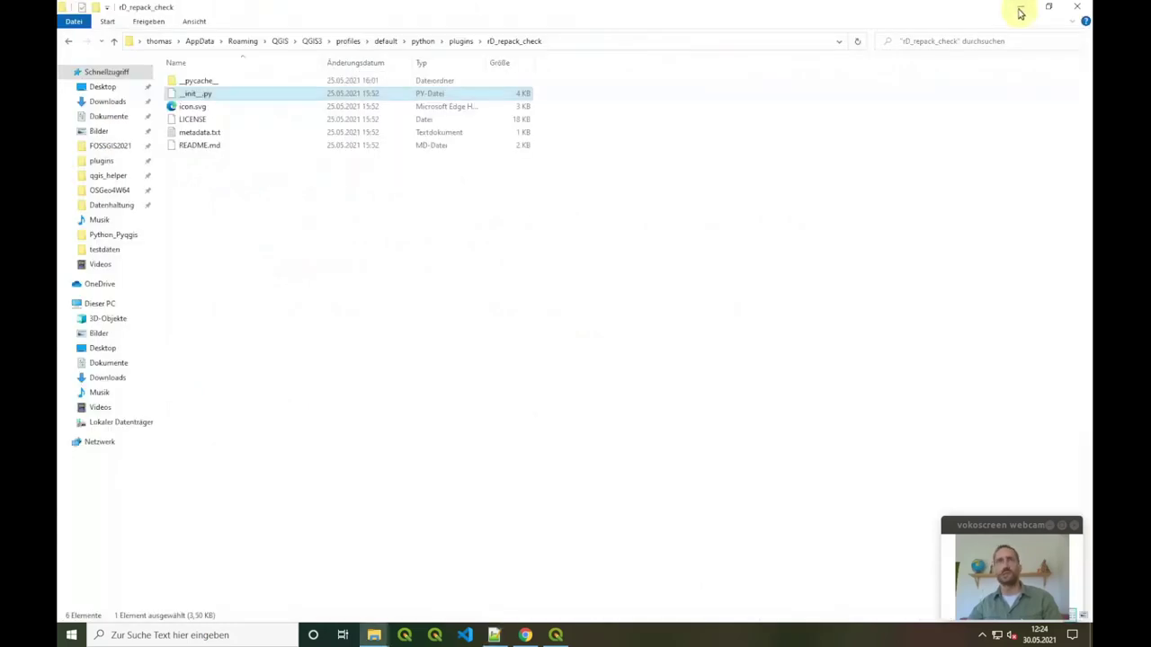
left_click(1024, 8)
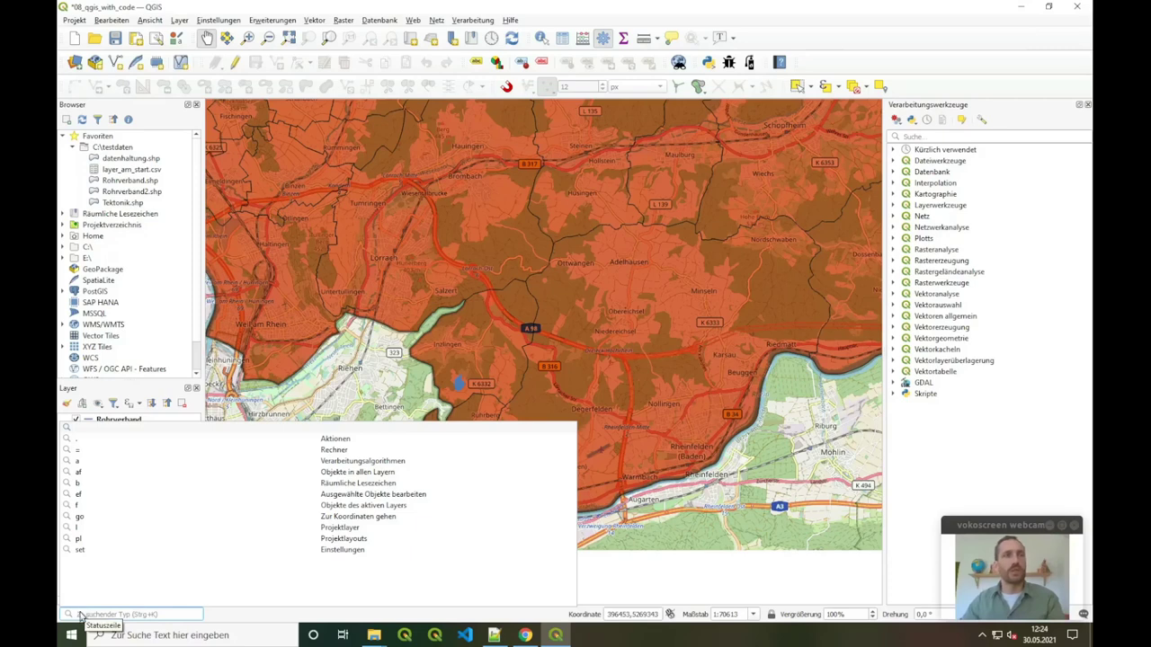
key("Escape")
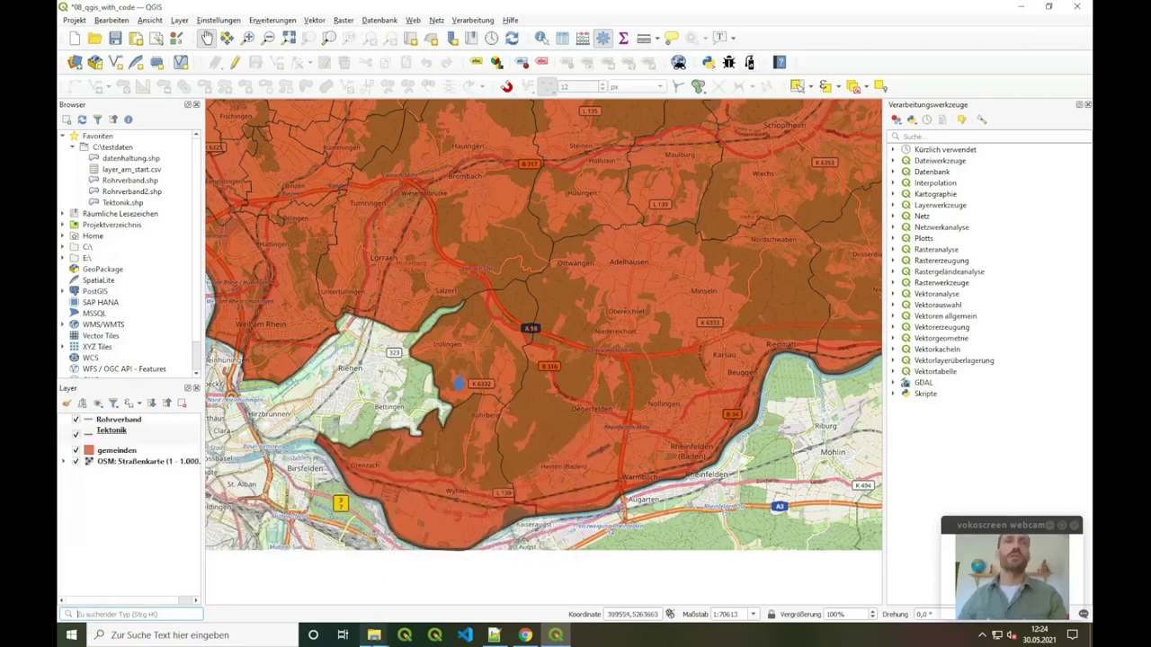
- Open __init__.py from the qgis-minimal-plugin folder inside Python_Pyqgis in Notepad++
mouse_move(375, 635)
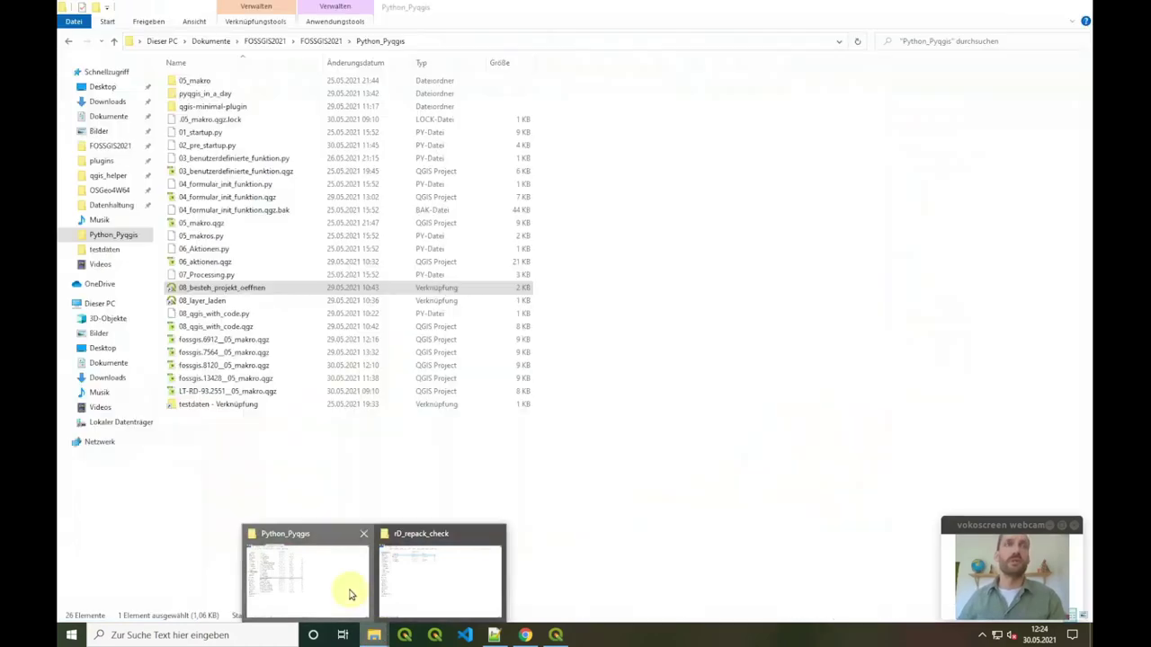
left_click(350, 594)
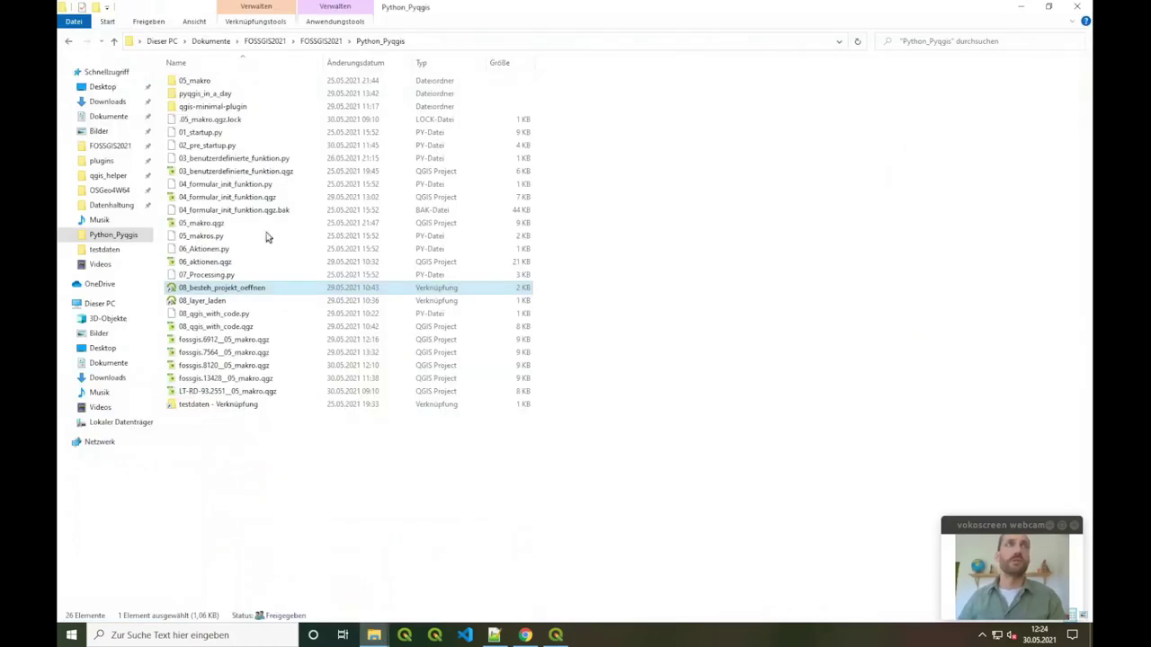
double_click(232, 108)
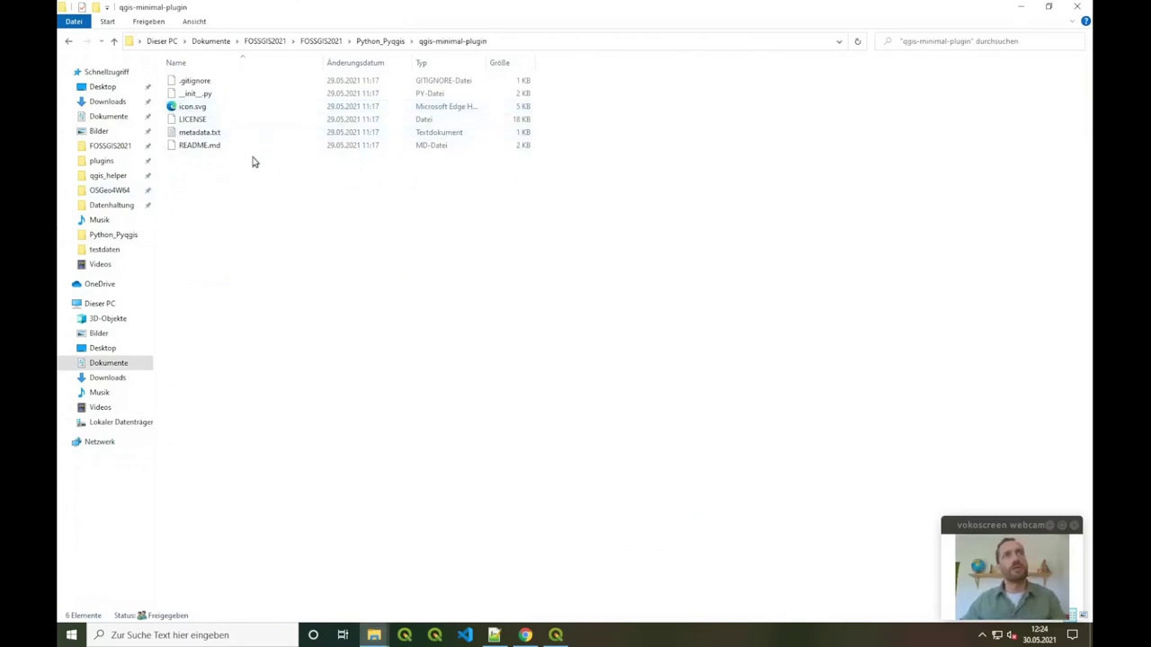
left_click(203, 94)
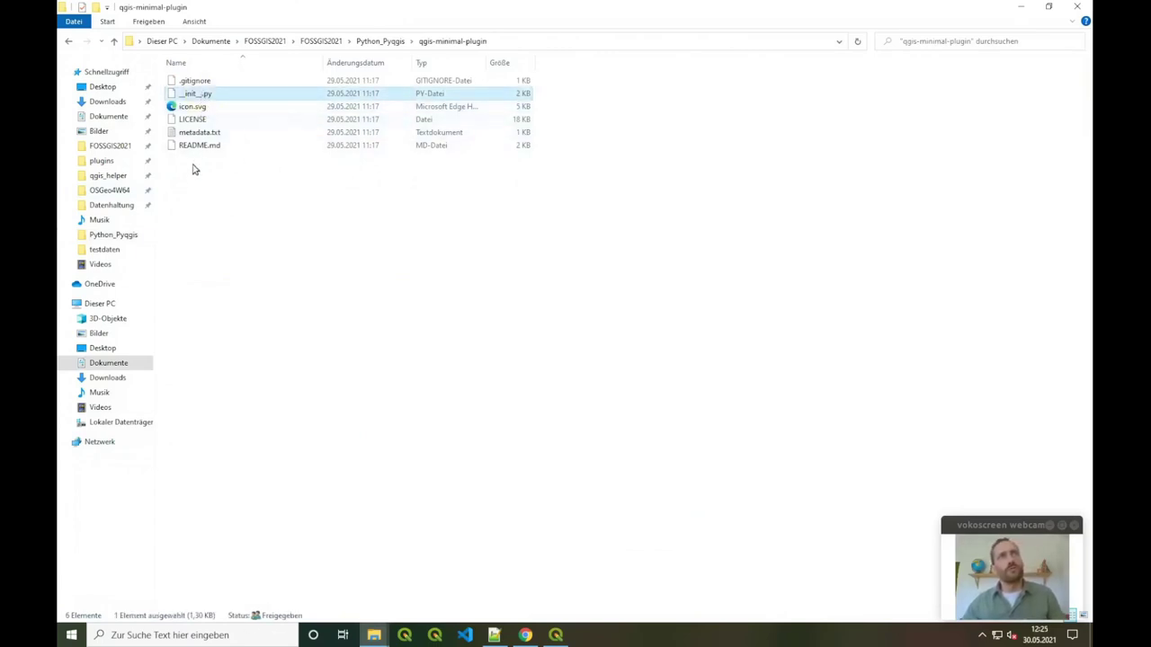
right_click(202, 95)
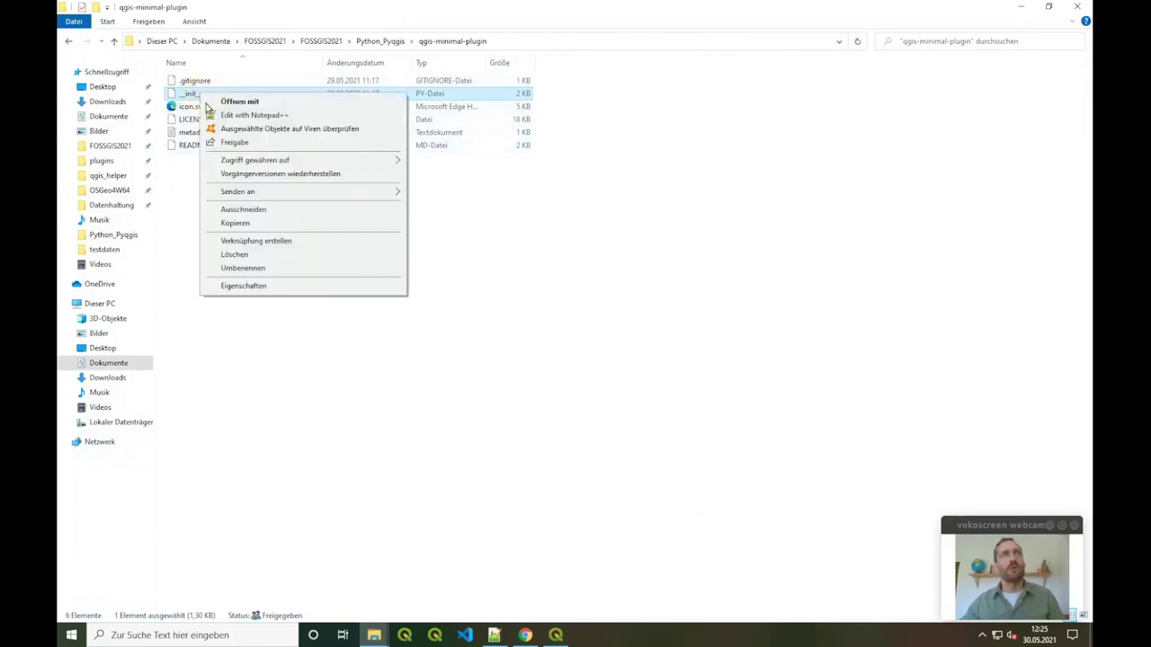
left_click(216, 116)
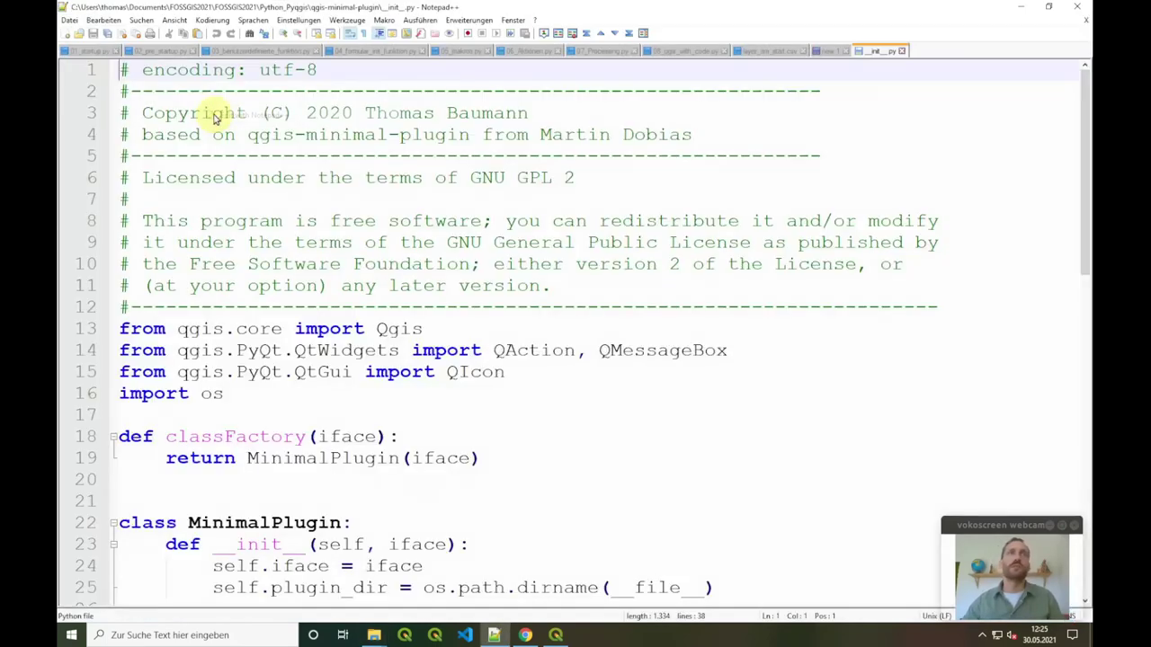
- Highlight the comment line crediting the original qgis-minimal-plugin, and the QIcon call in the initGui method
left_click_drag(696, 135, 144, 142)
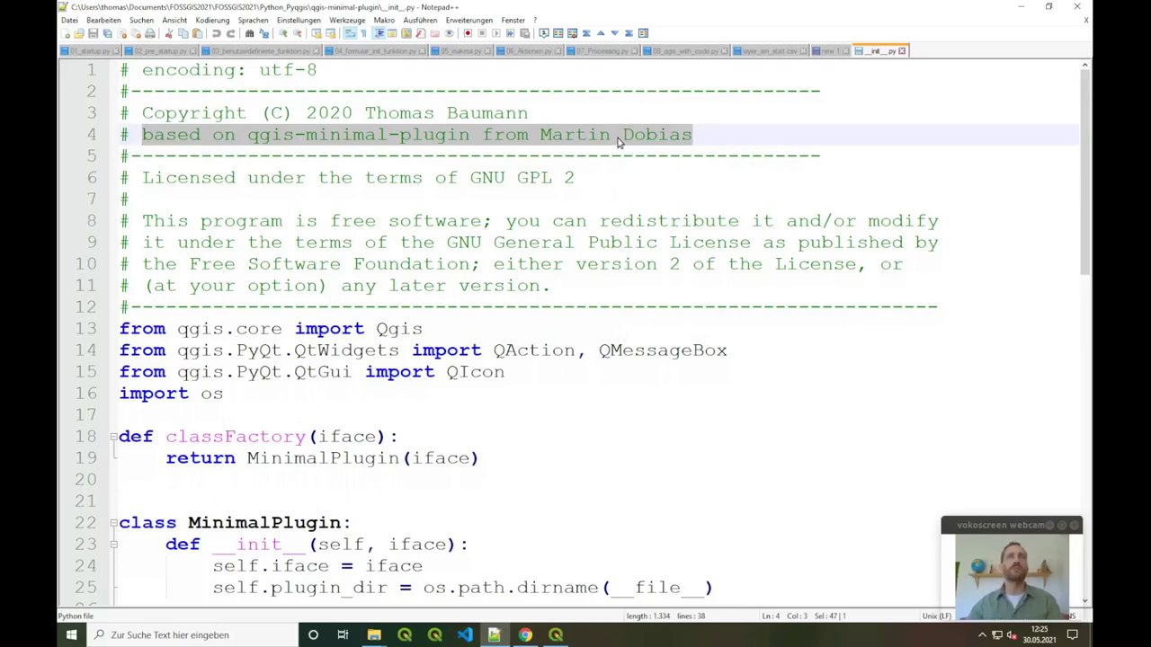
scroll(611, 141, "down", 3)
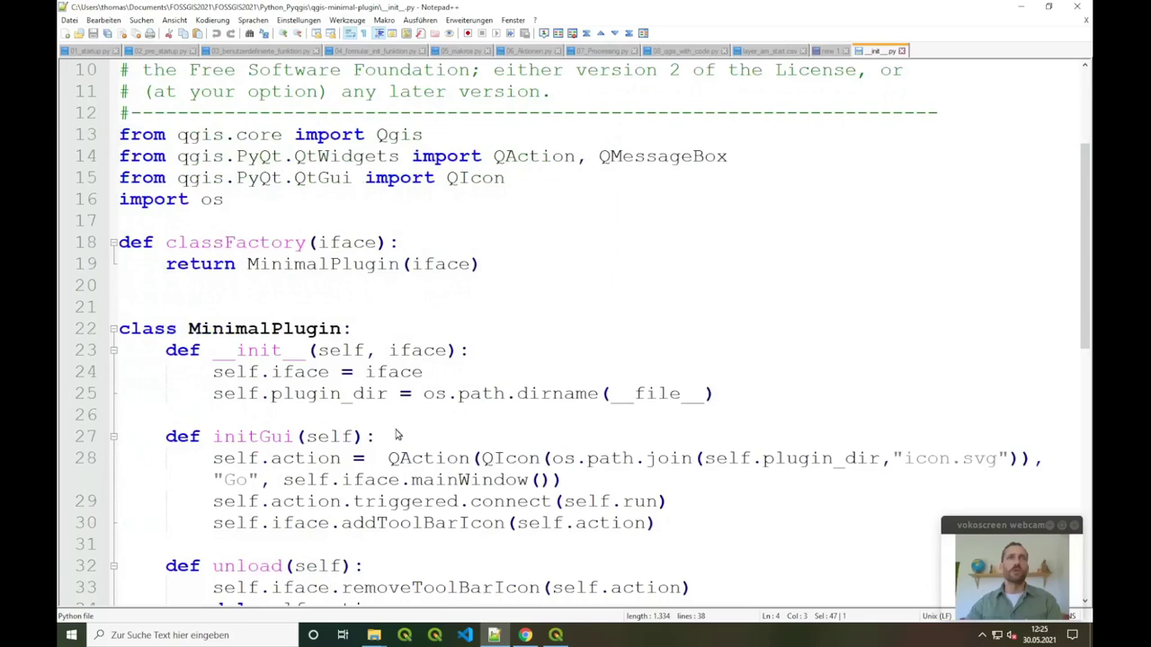
scroll(396, 435, "down", 1)
double_click(512, 396)
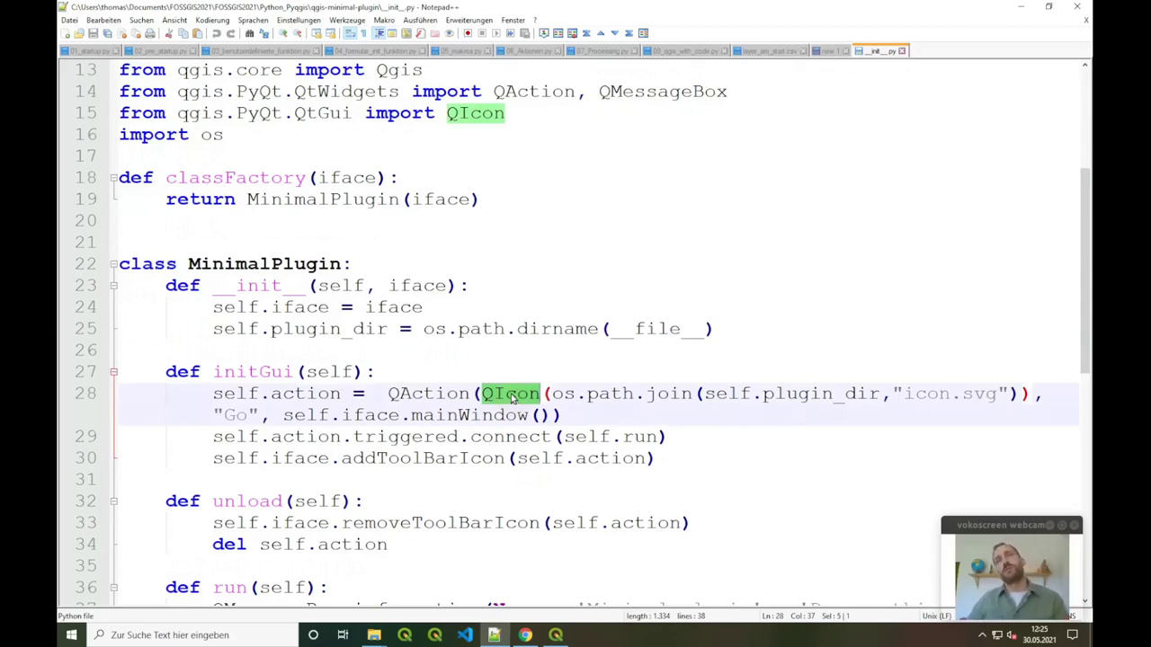
- Highlight the MinimalPlugin class name in the plugin's __init__.py and review the code from classFactory down to the run method
scroll(511, 397, "down", 1)
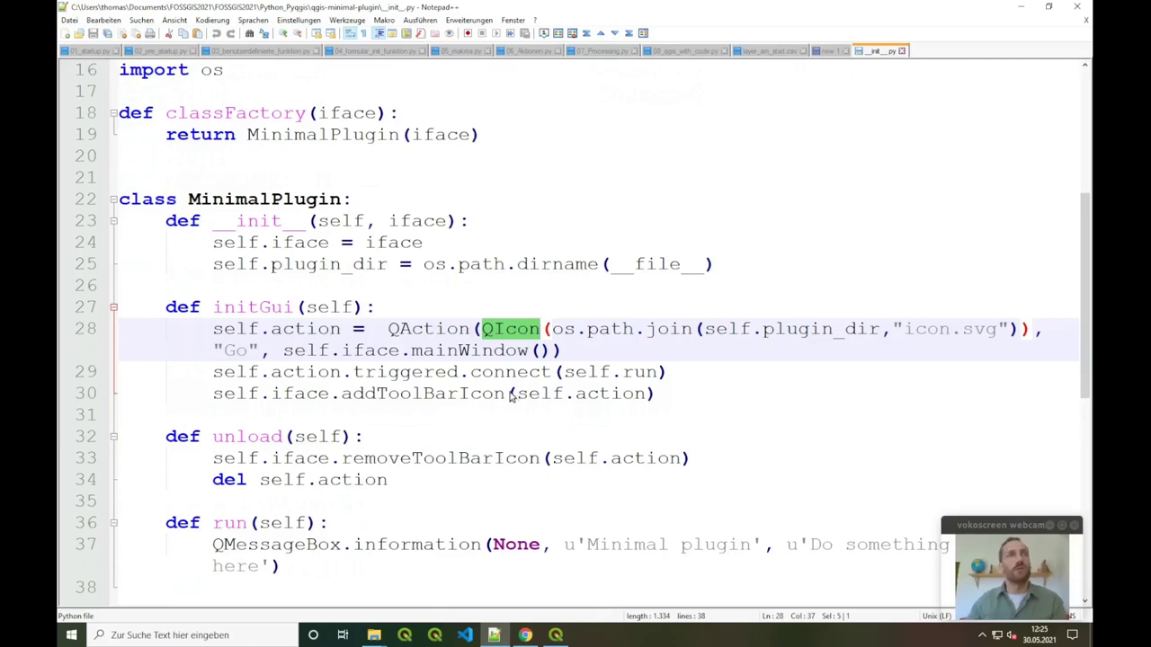
double_click(261, 201)
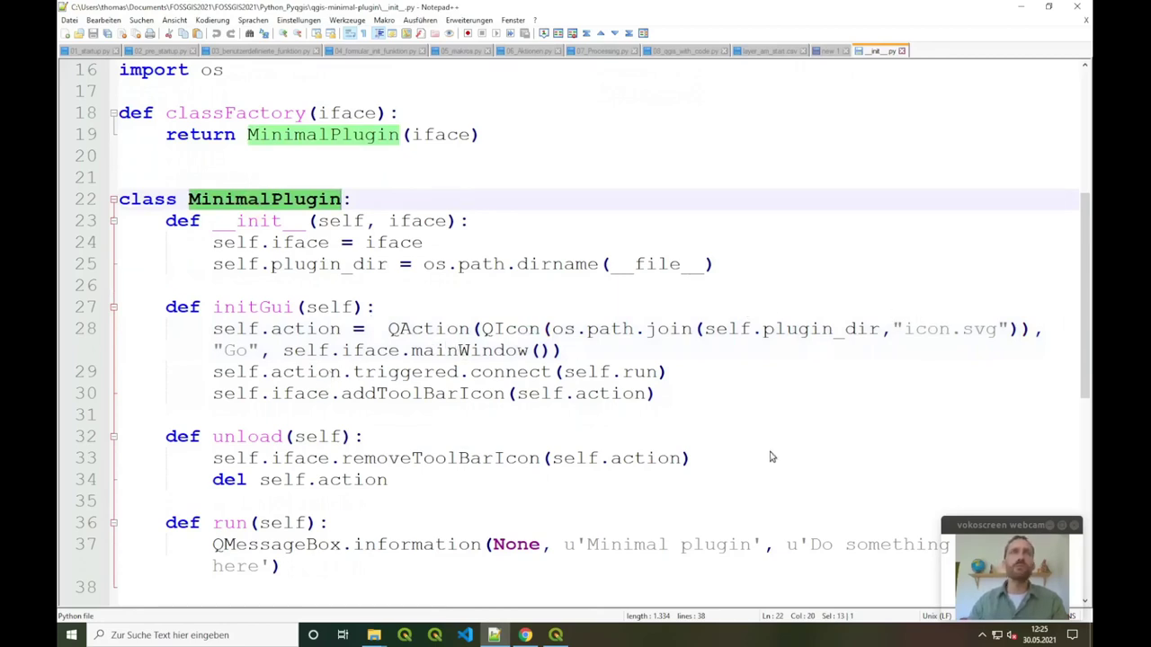
scroll(770, 457, "up", 2)
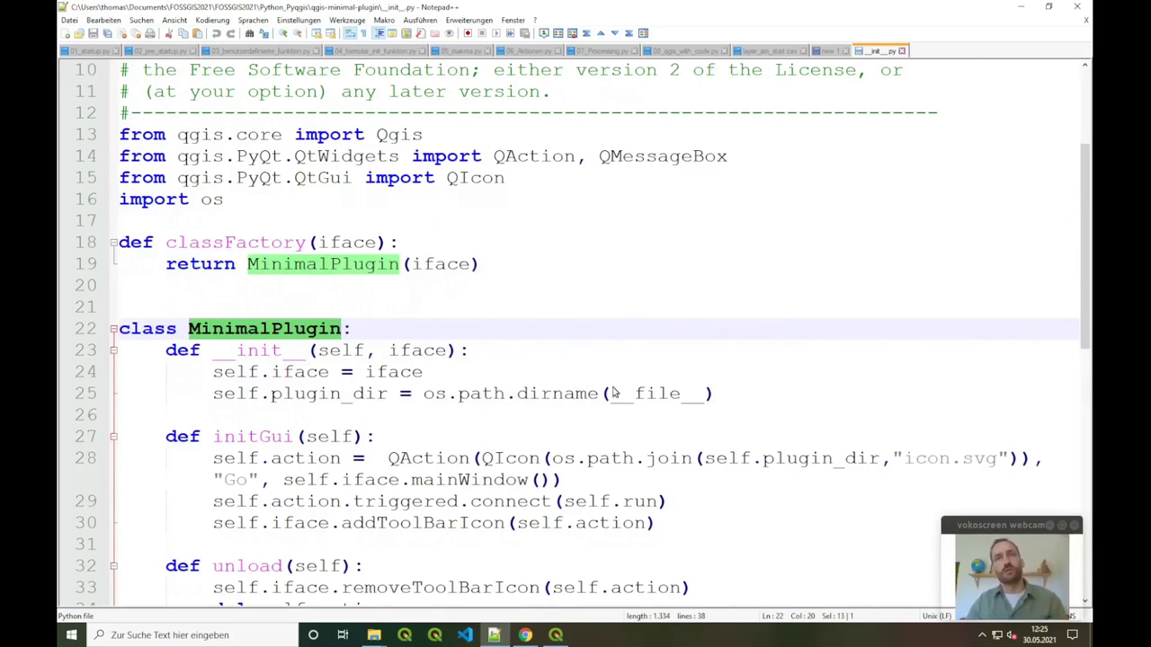
scroll(612, 393, "down", 4)
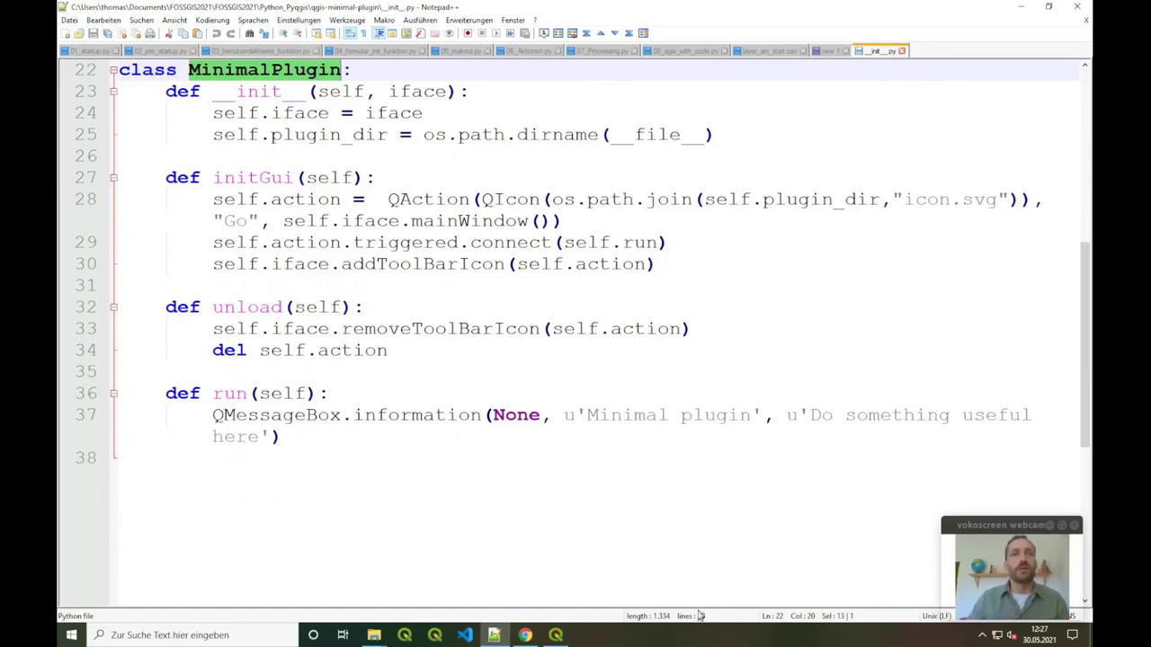
- Switch to Chrome and review the FOSSGIS session page's list of Python options, from ad-hoc code execution to the standalone scripts outlook
left_click(525, 637)
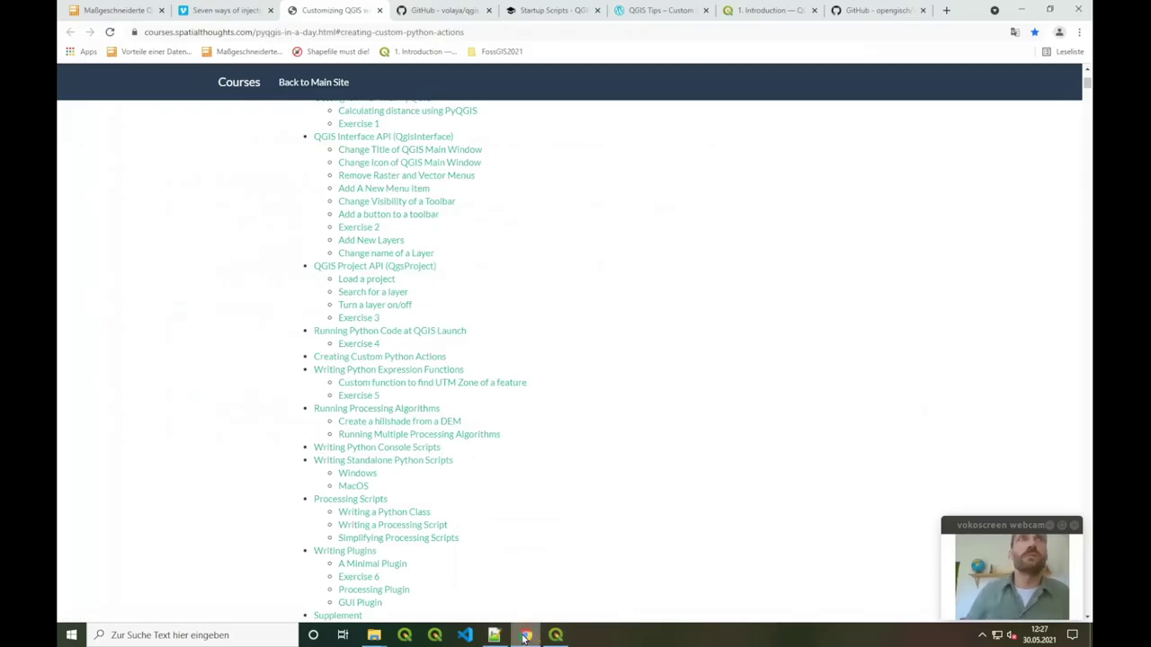
left_click(127, 14)
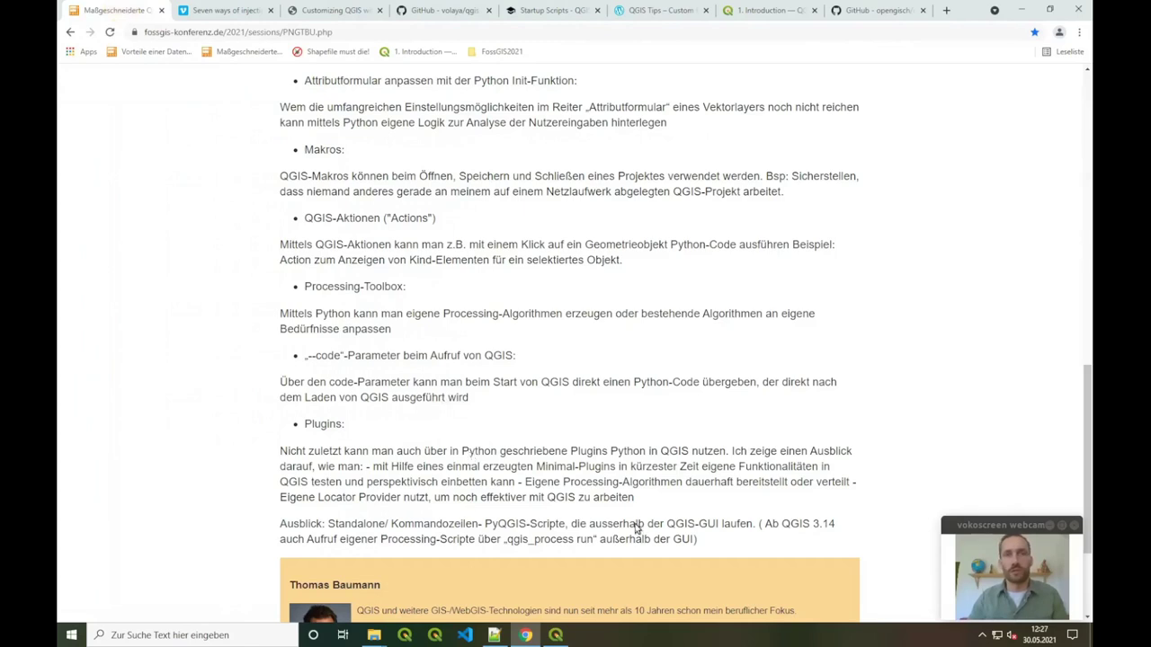
scroll(633, 529, "down", 1)
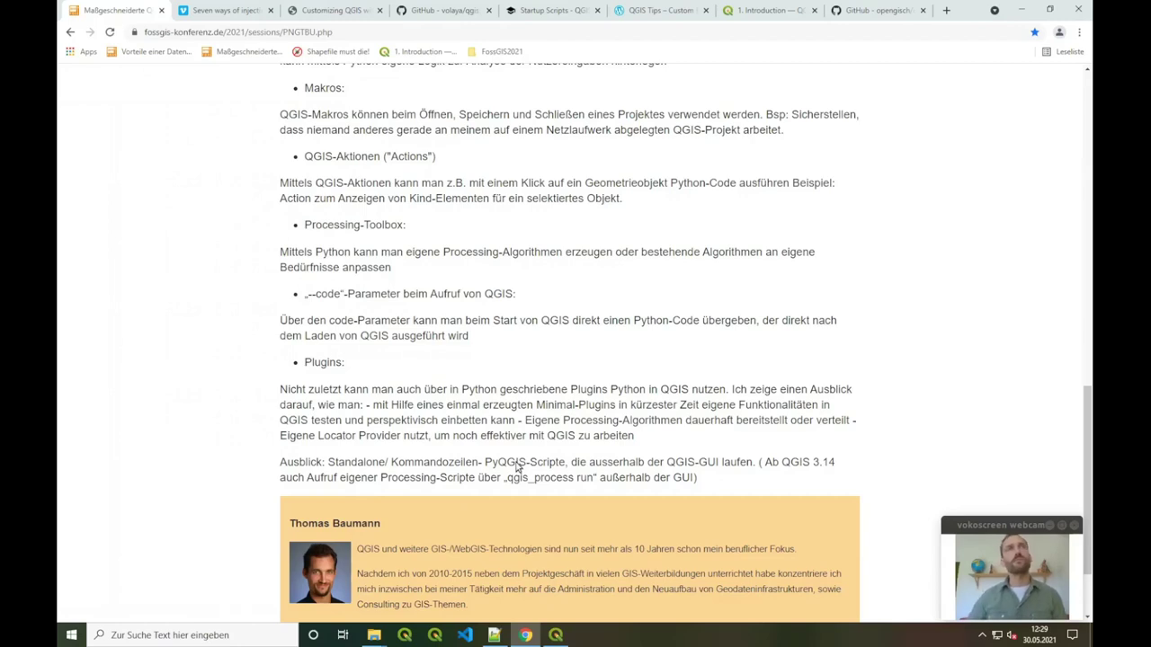
scroll(458, 370, "up", 2)
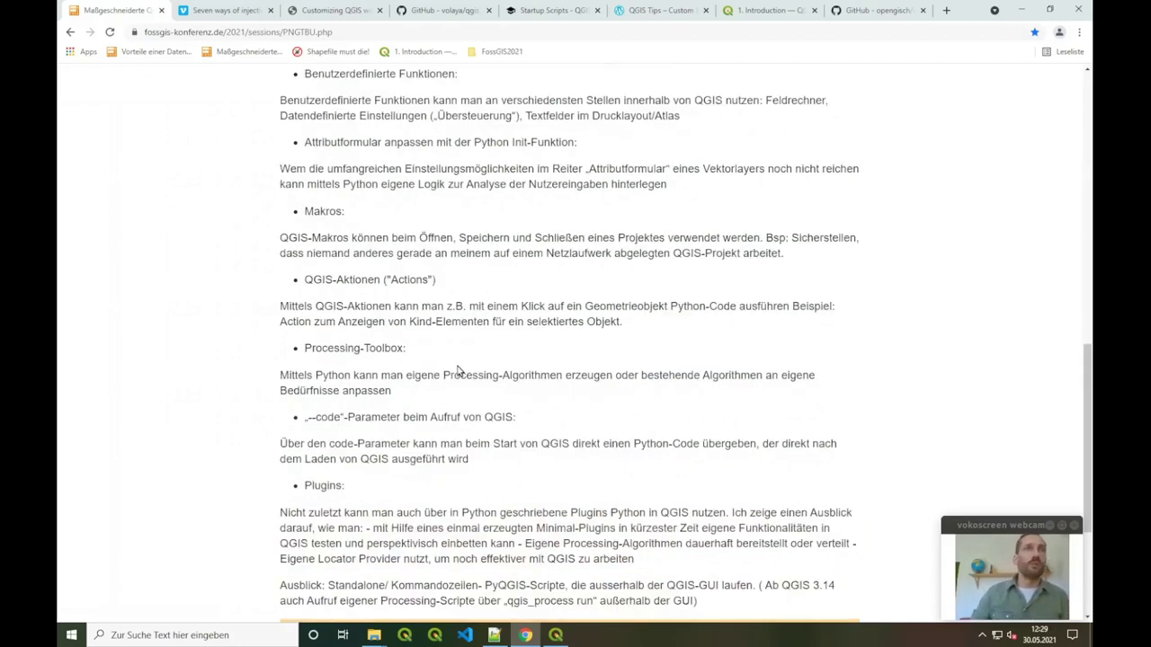
scroll(459, 370, "up", 3)
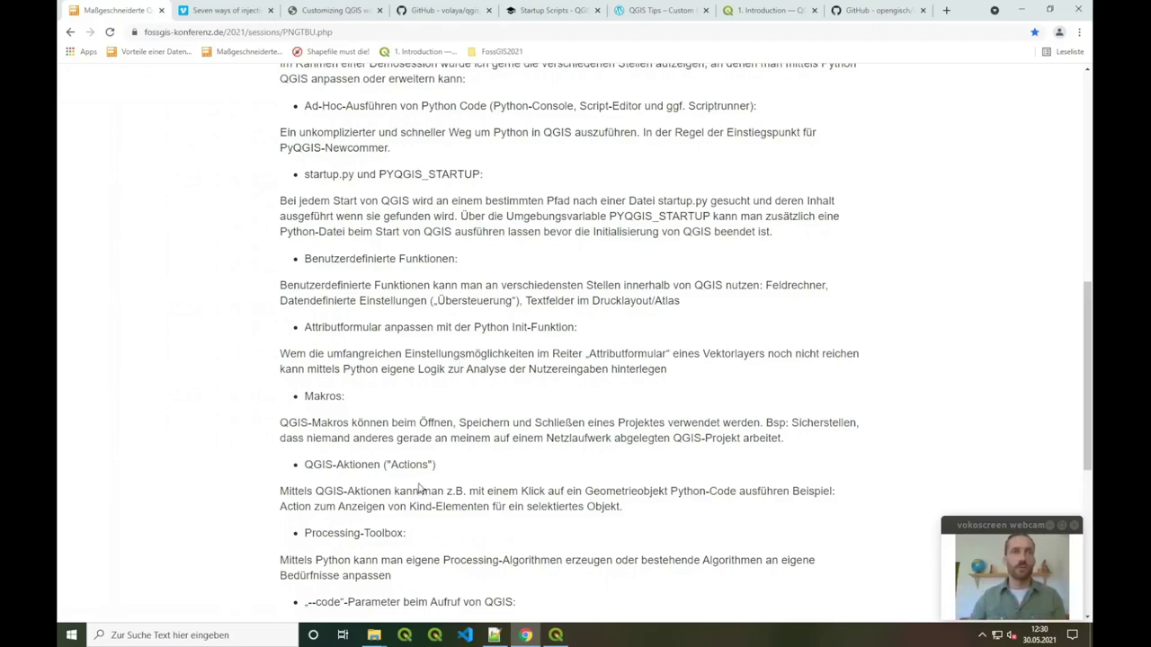
scroll(403, 522, "down", 5)
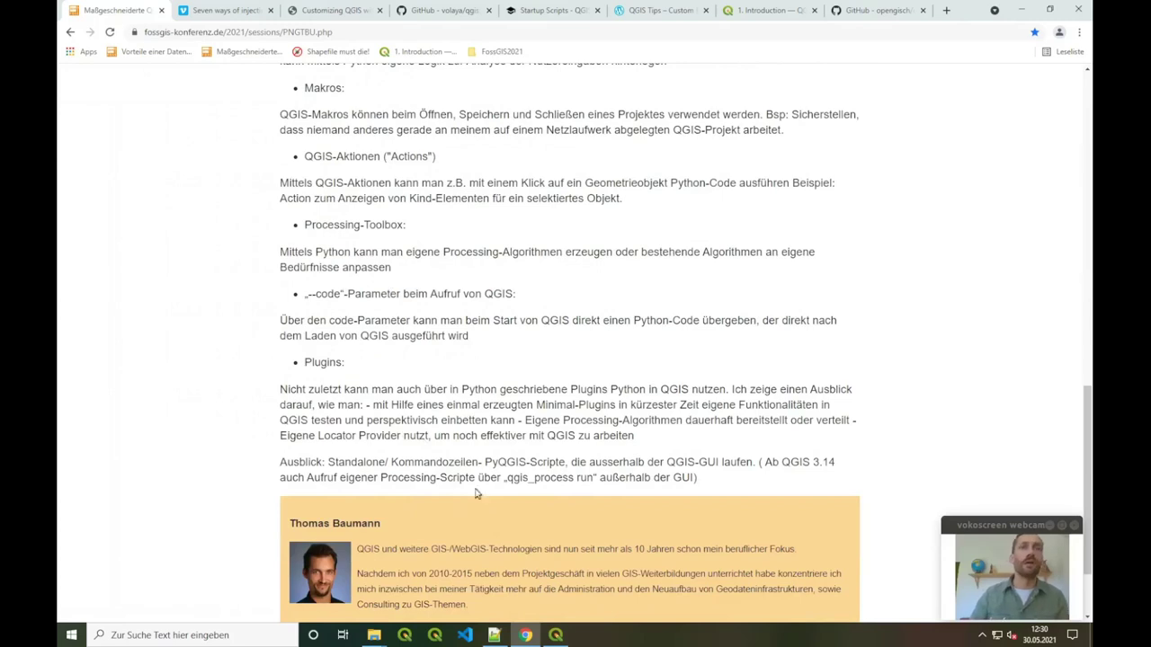
- Return to QGIS and open the project 06_aktionen.qgz from the Python_Pyqgis folder, discarding changes to the current project
left_click(557, 636)
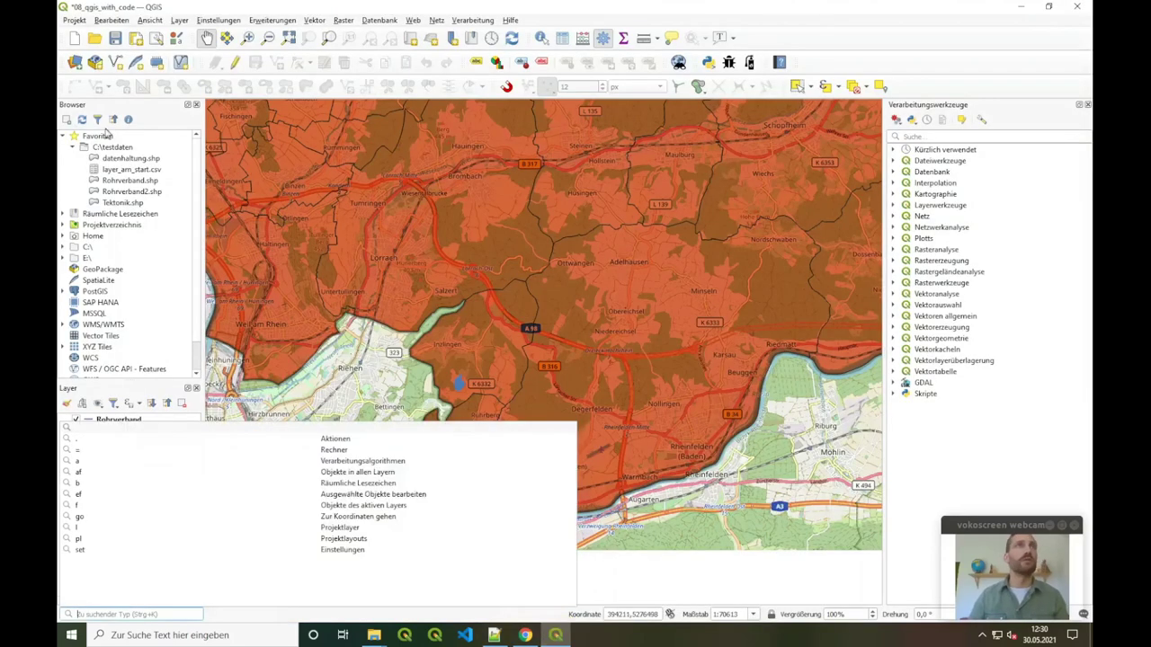
left_click(72, 20)
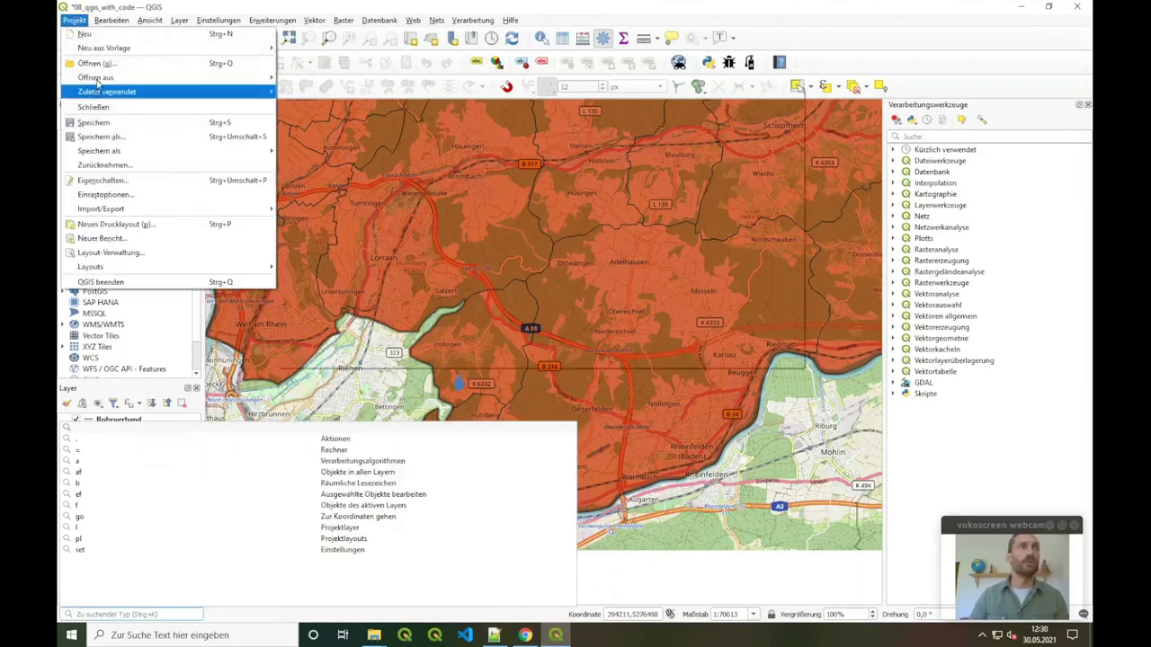
left_click(153, 63)
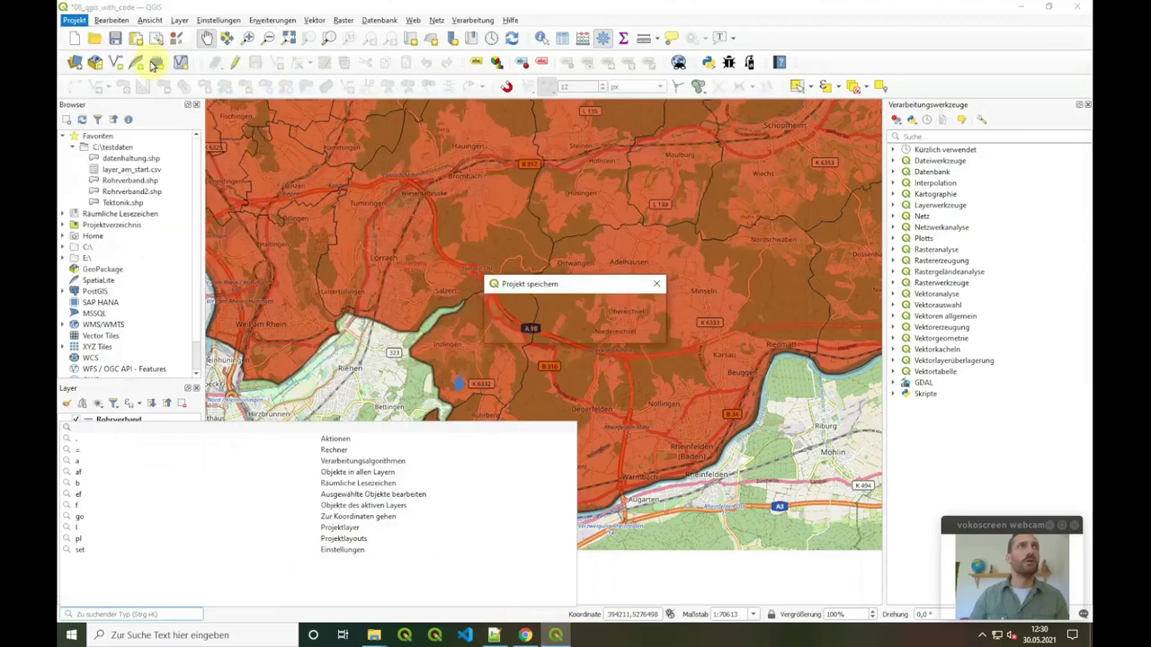
left_click(581, 331)
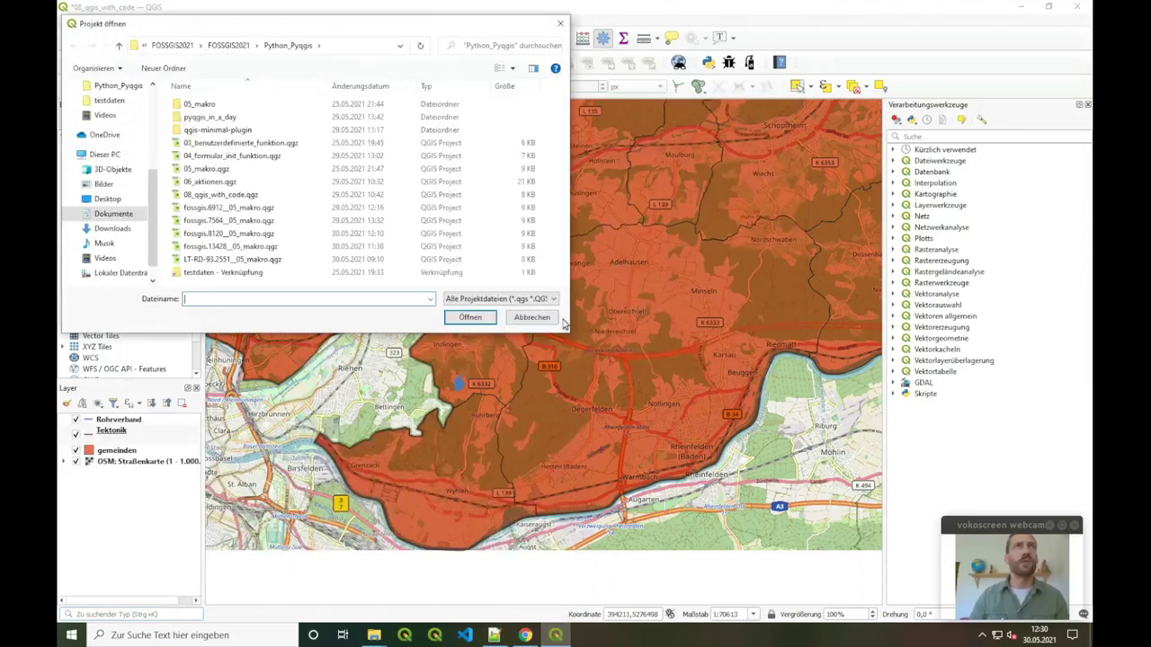
left_click(205, 184)
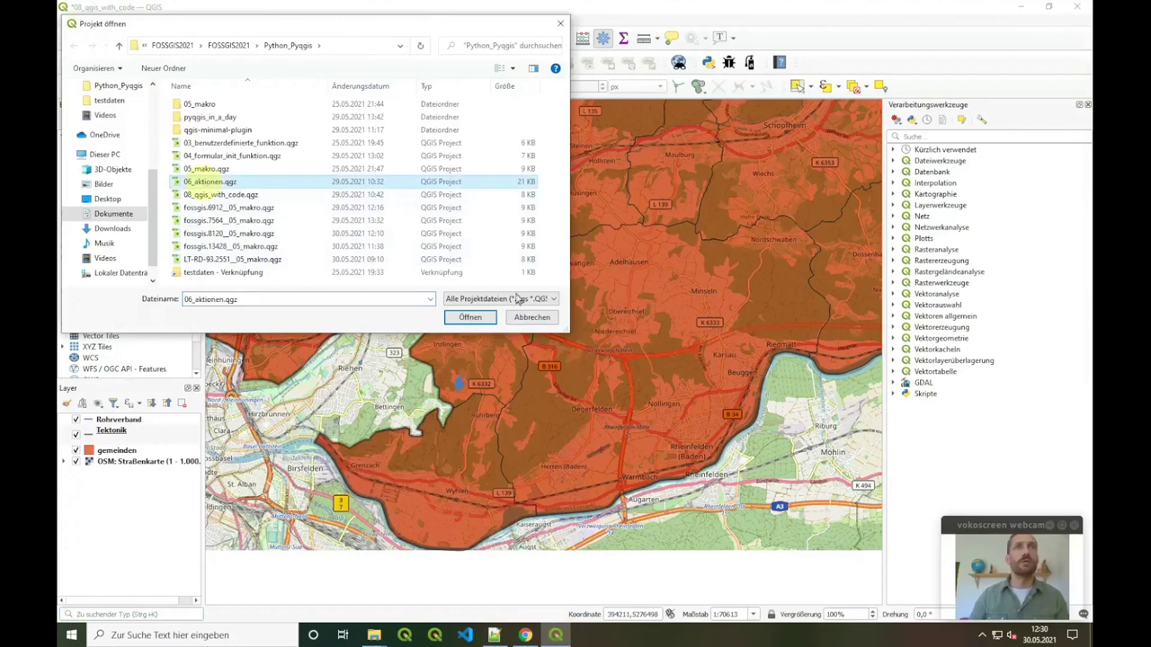
left_click(470, 317)
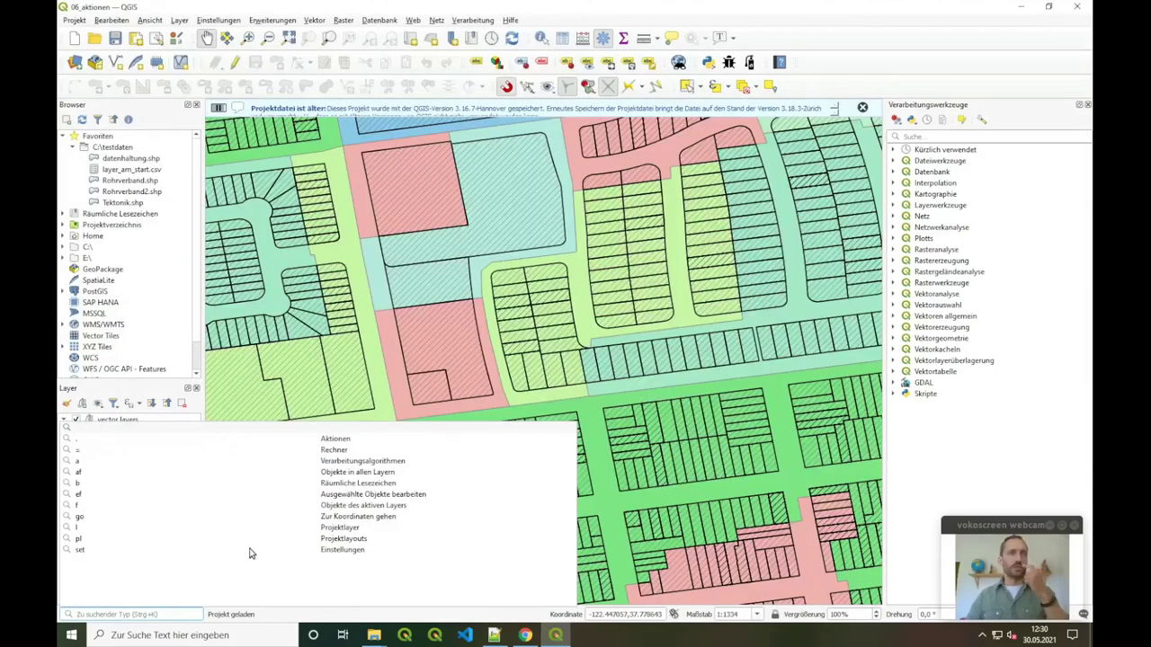
left_click(125, 613)
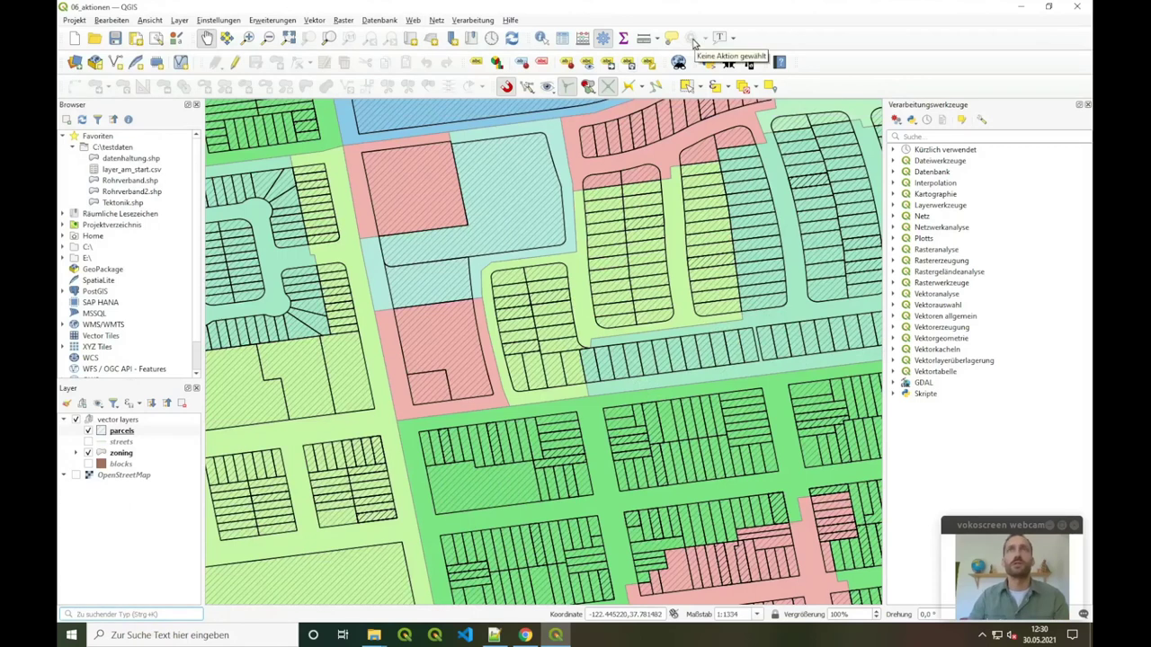
- Open the Aktionen settings in the parcels layer's properties and add a new action
left_click(126, 433)
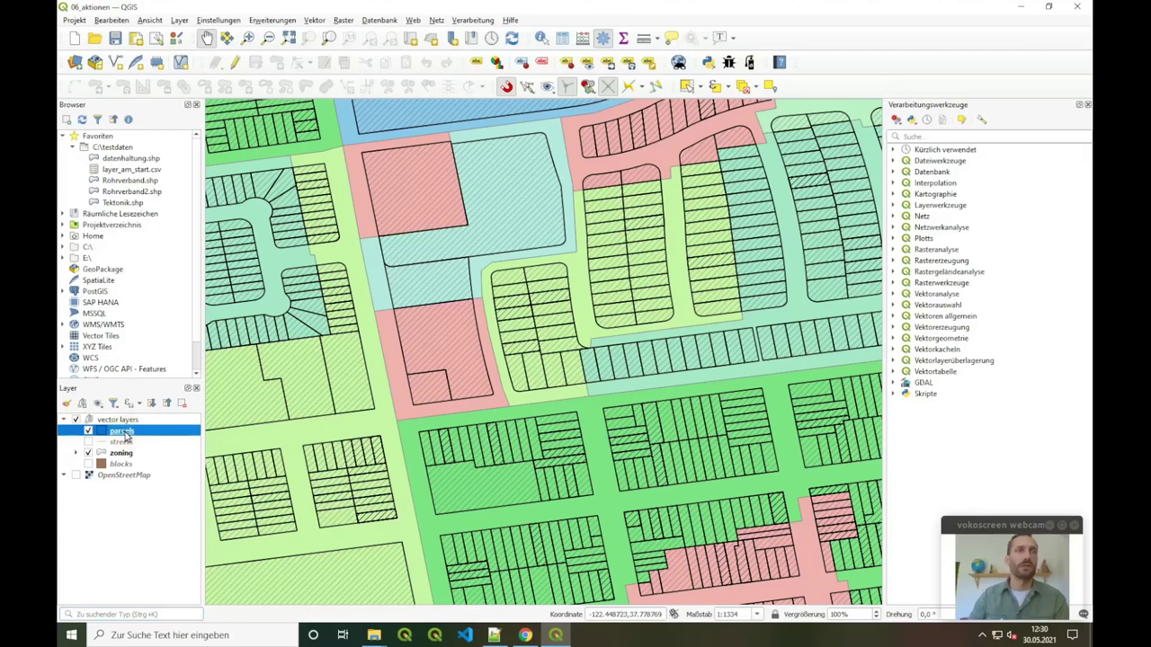
right_click(125, 435)
left_click(155, 426)
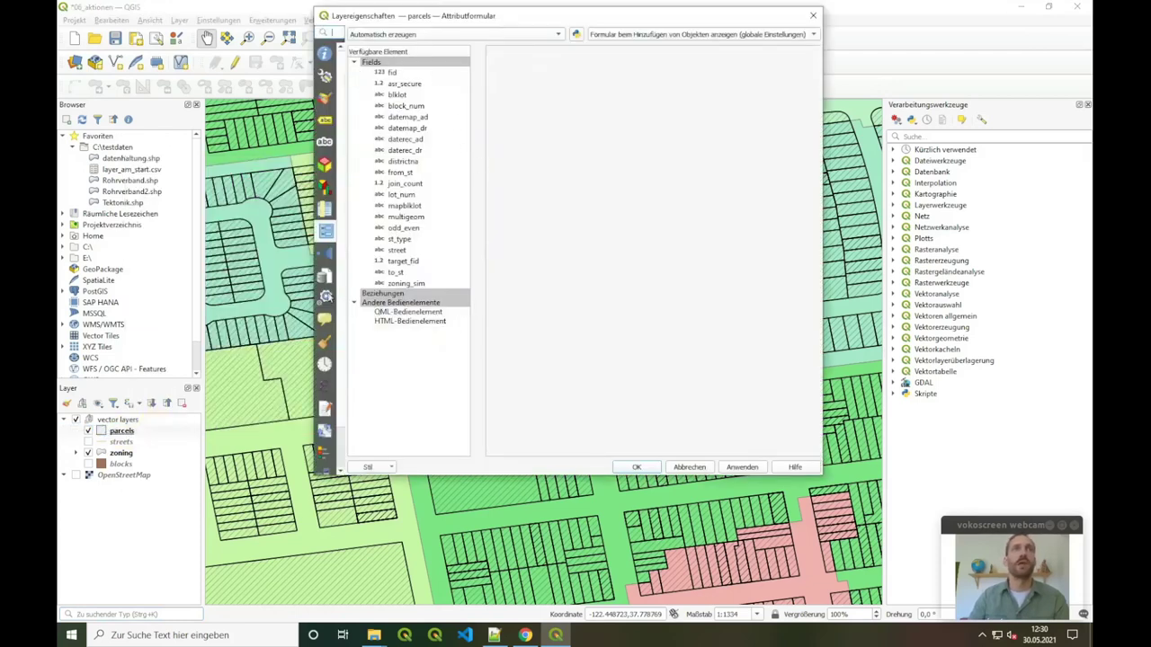
left_click(327, 298)
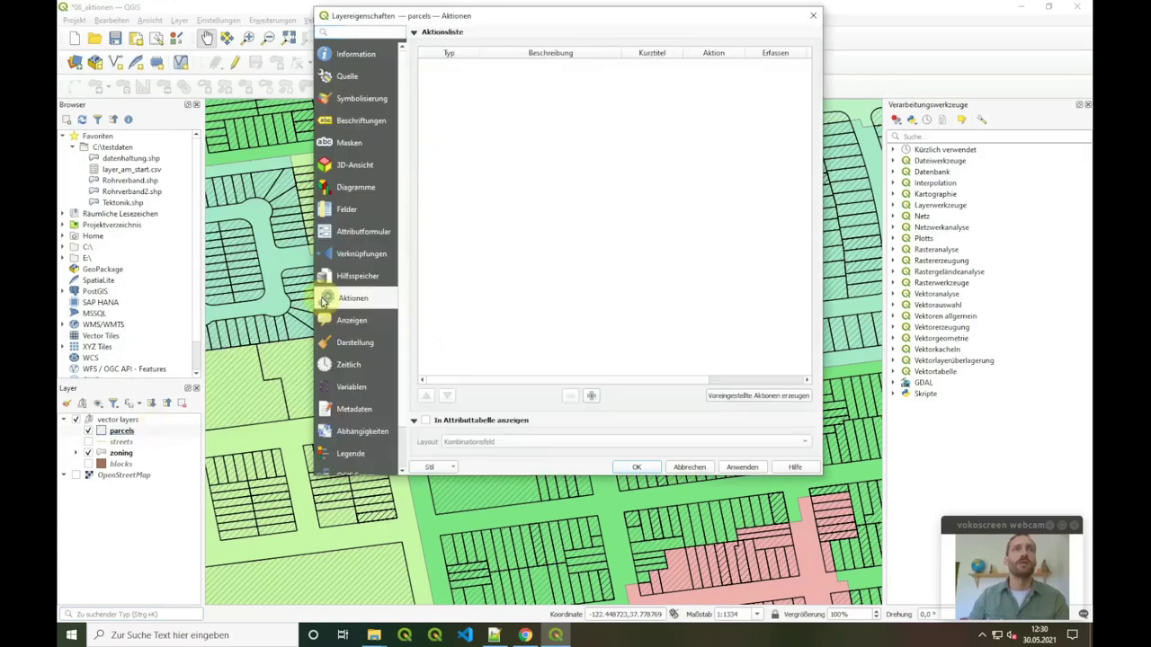
left_click(592, 397)
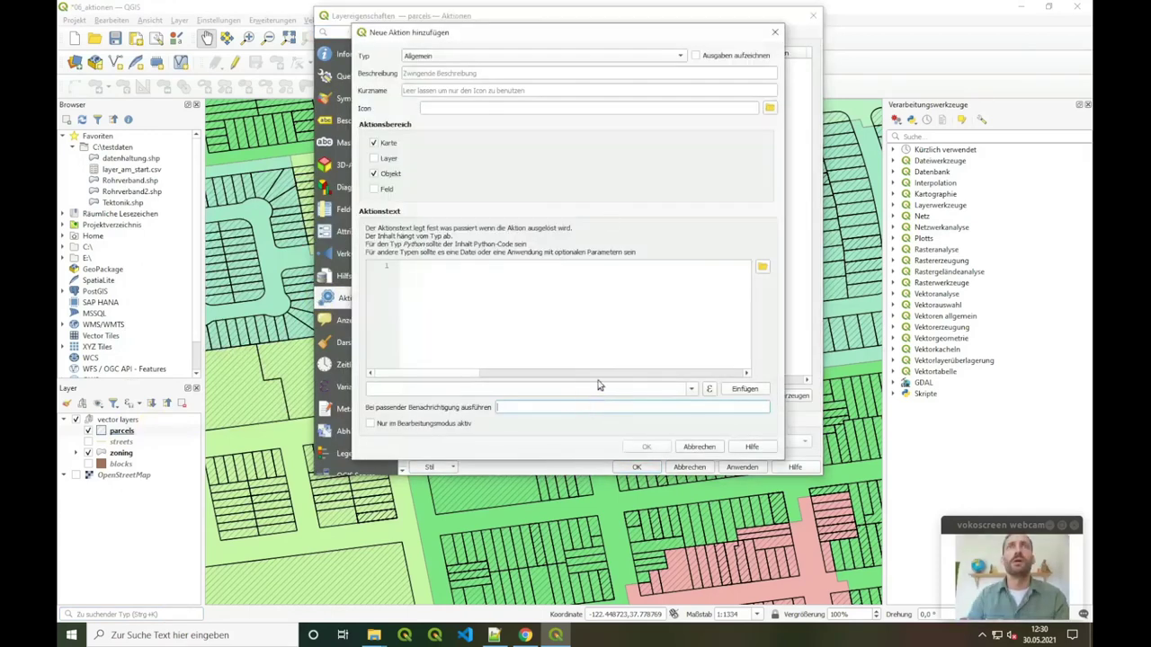
- Set the new action's type to Python, describe it as "parzellen" and leave only Karte as its scope
left_click(423, 57)
left_click(424, 72)
left_click(424, 74)
type("parzellen")
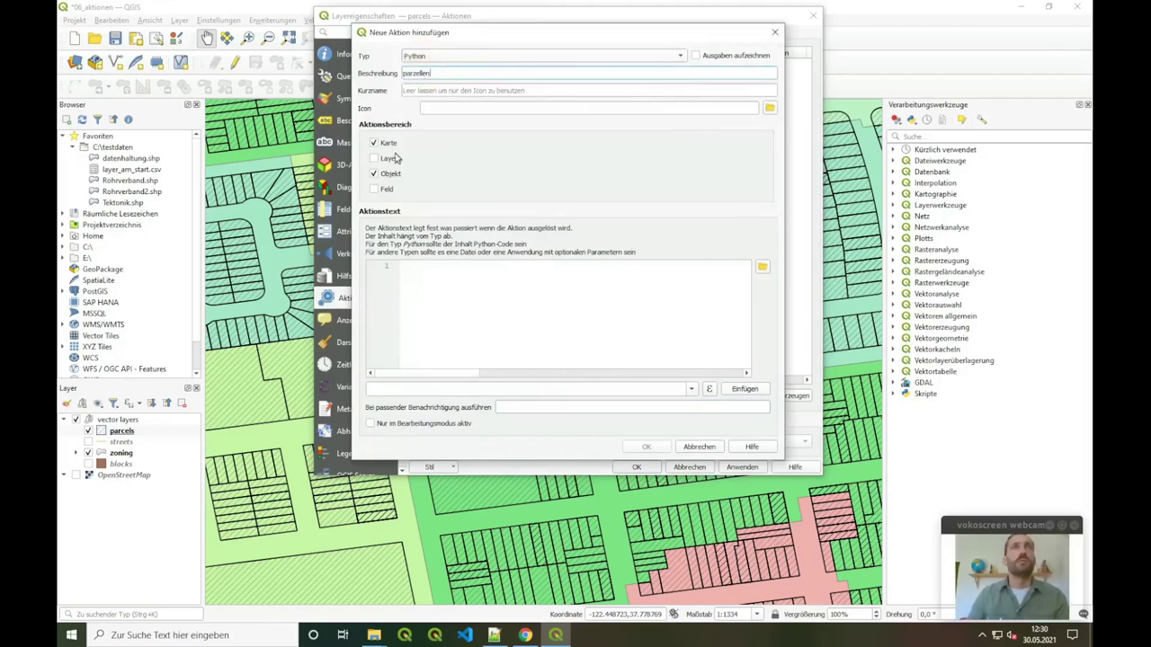
left_click(389, 144)
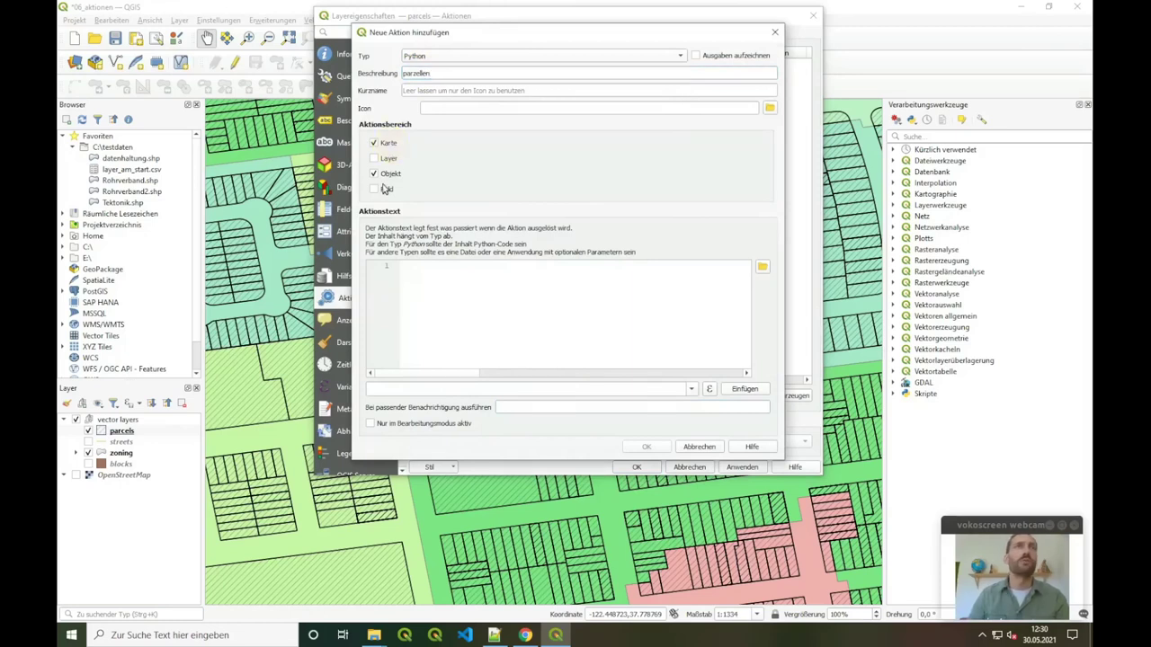
left_click(389, 175)
- Copy the mapLayer and selectByExpression code lines from 06_Aktionen.py in Notepad++
left_click(441, 292)
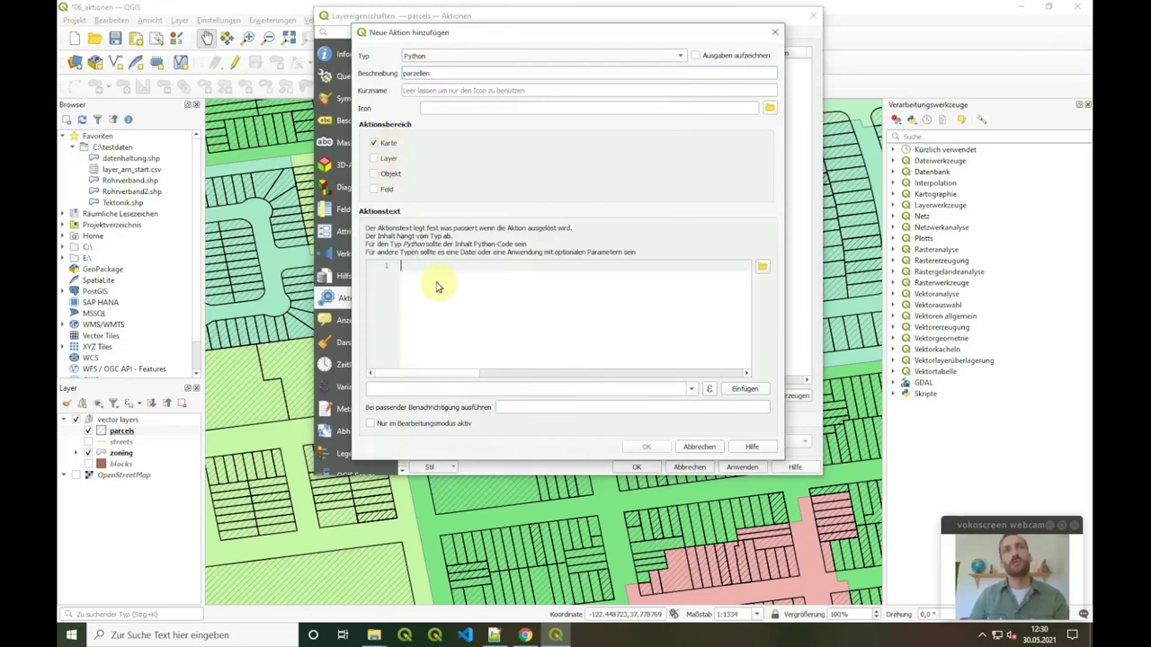
left_click(493, 635)
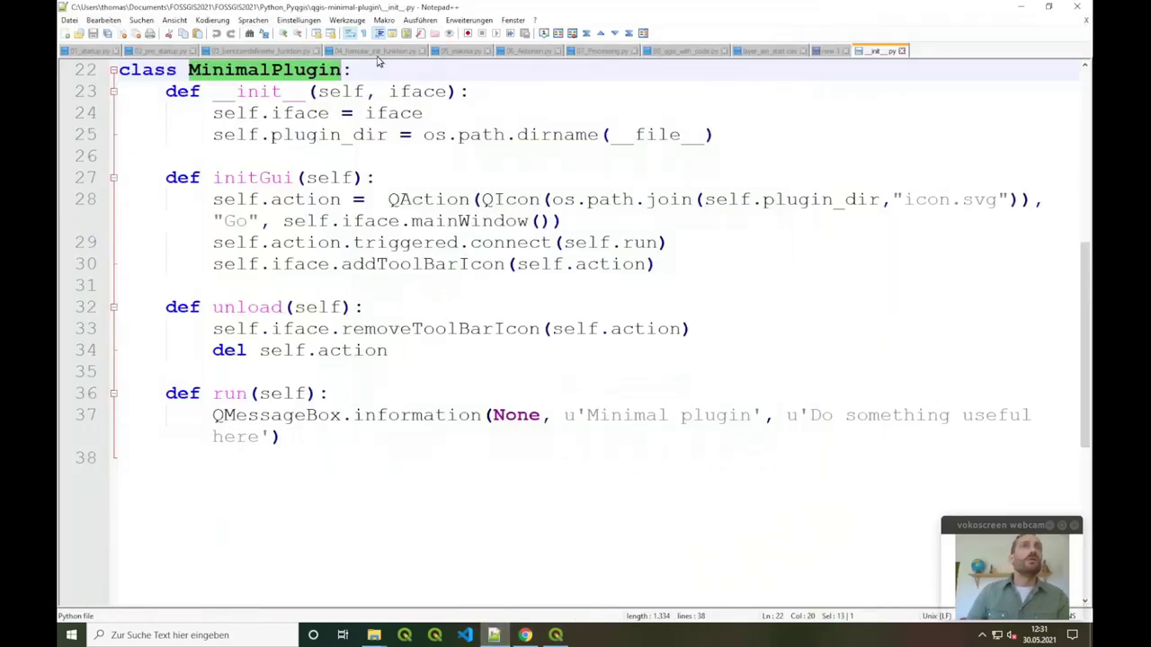
left_click(517, 51)
left_click_drag(819, 204, 119, 178)
key("ctrl+c")
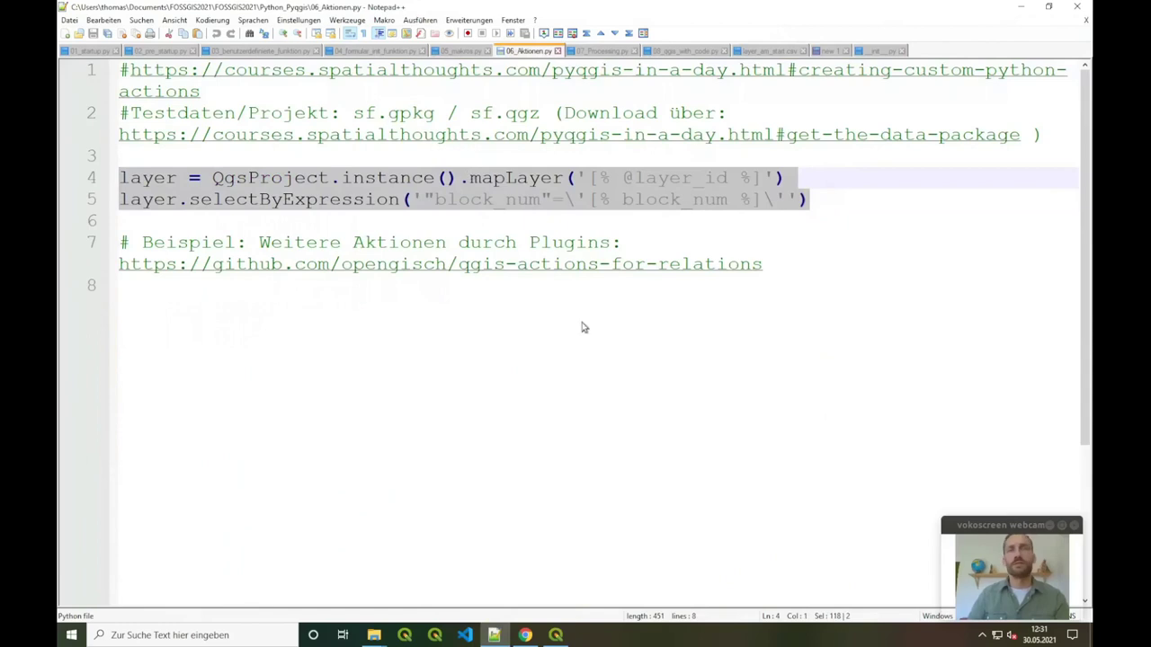
- Paste the copied code as the action text in QGIS, then accept the new action and the layer properties
left_click(555, 635)
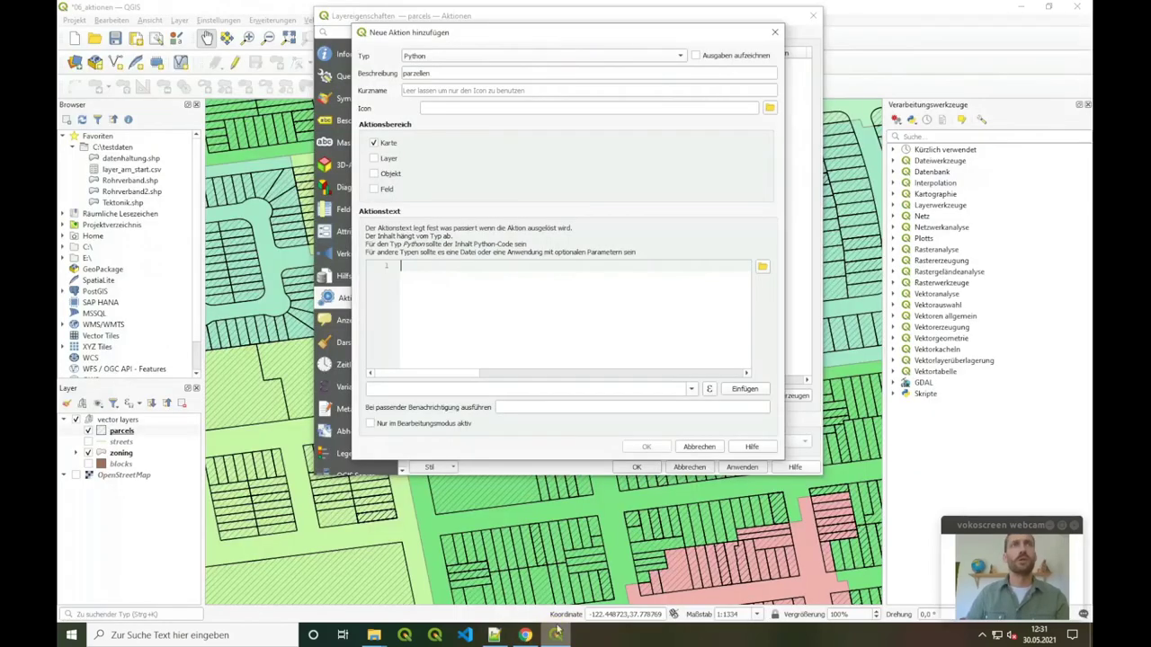
left_click(437, 320)
key("ctrl+v")
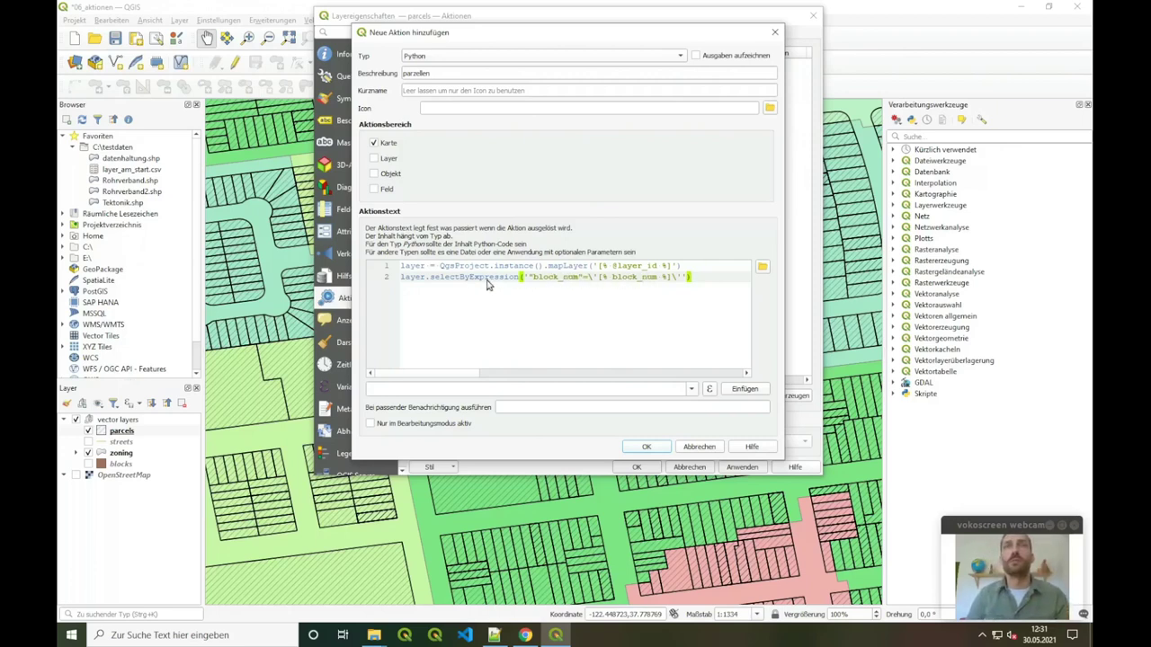
left_click(646, 447)
left_click(637, 467)
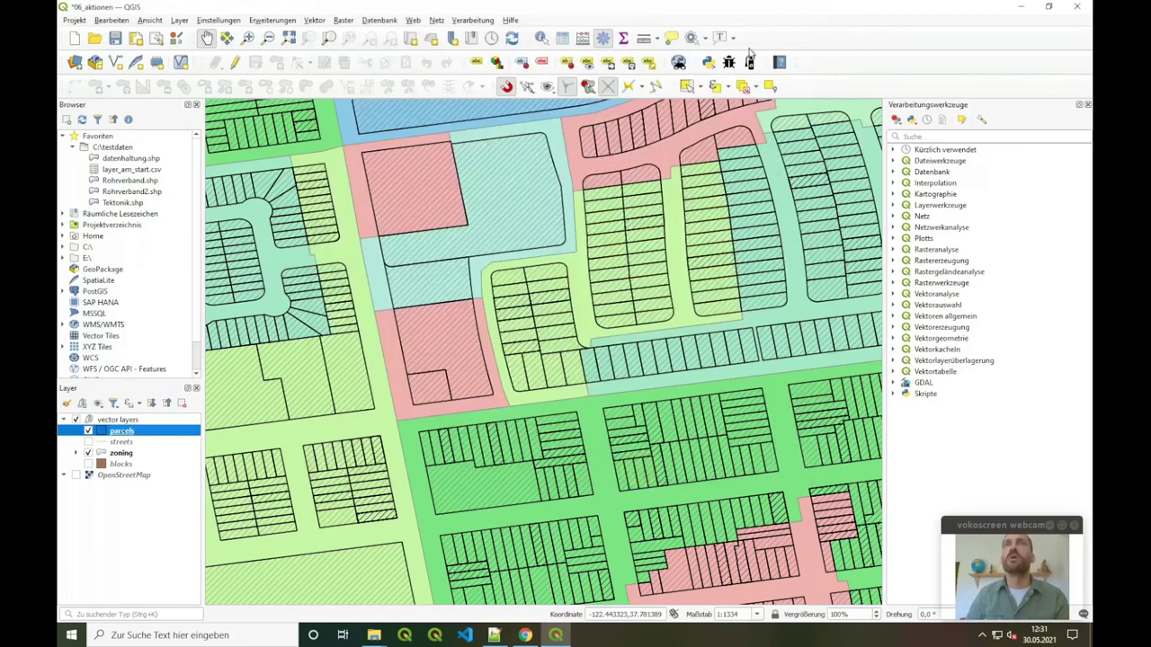
- Run the parzellen action on a parcel in the elongated block near the map's centre to select its whole block
left_click(705, 38)
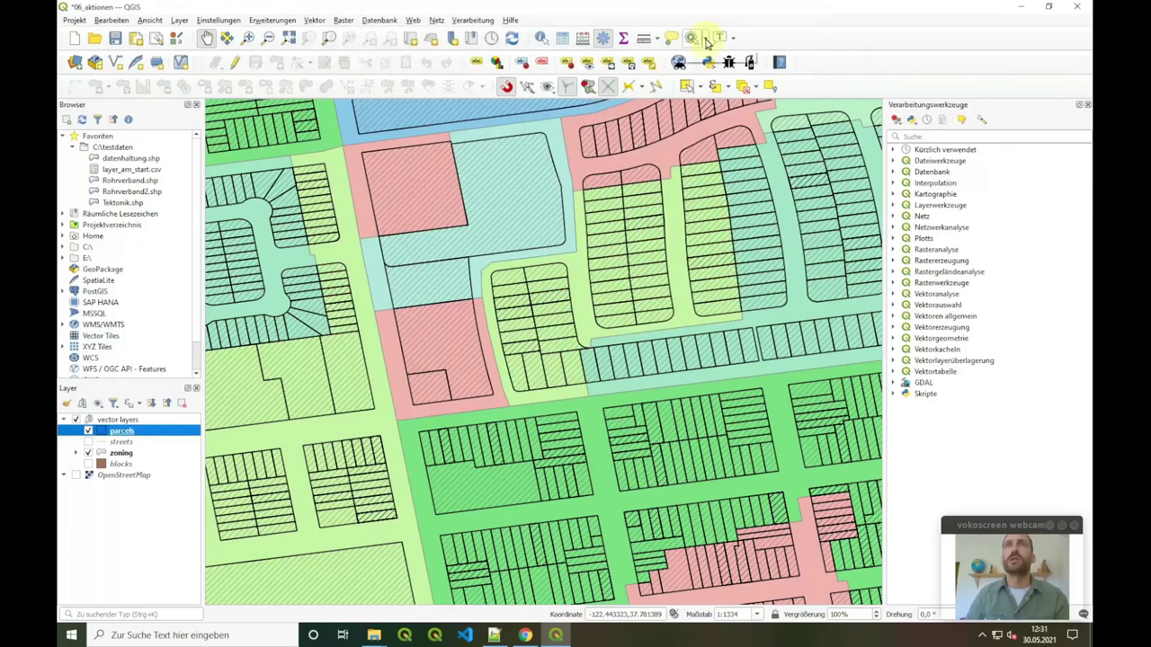
left_click(714, 56)
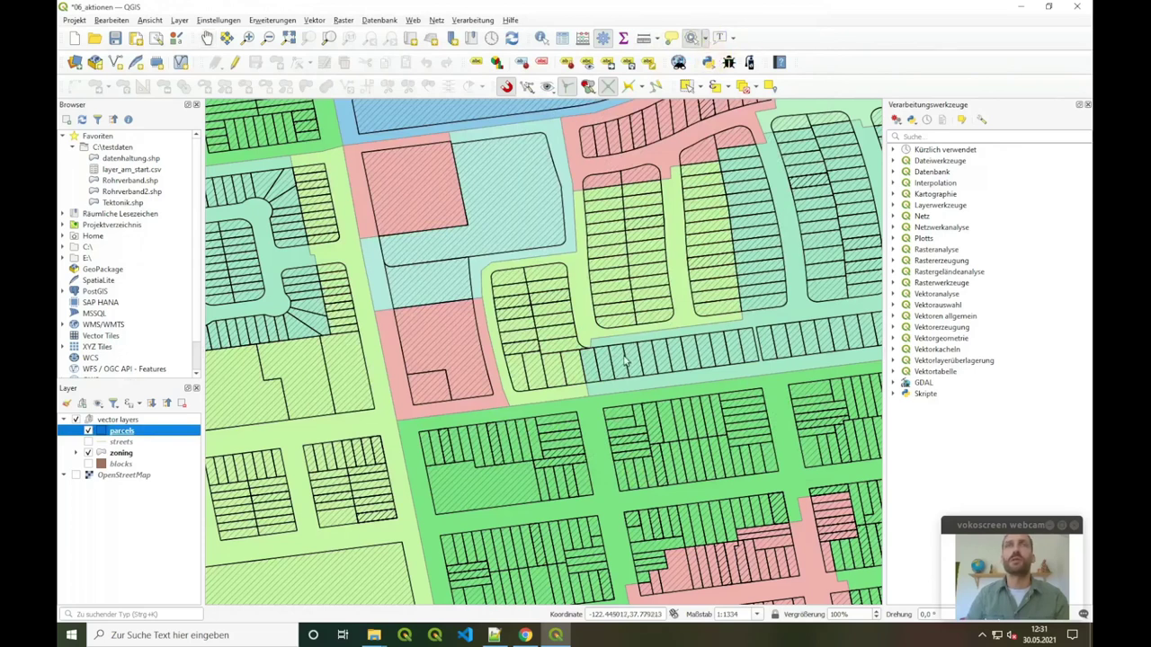
left_click(618, 324)
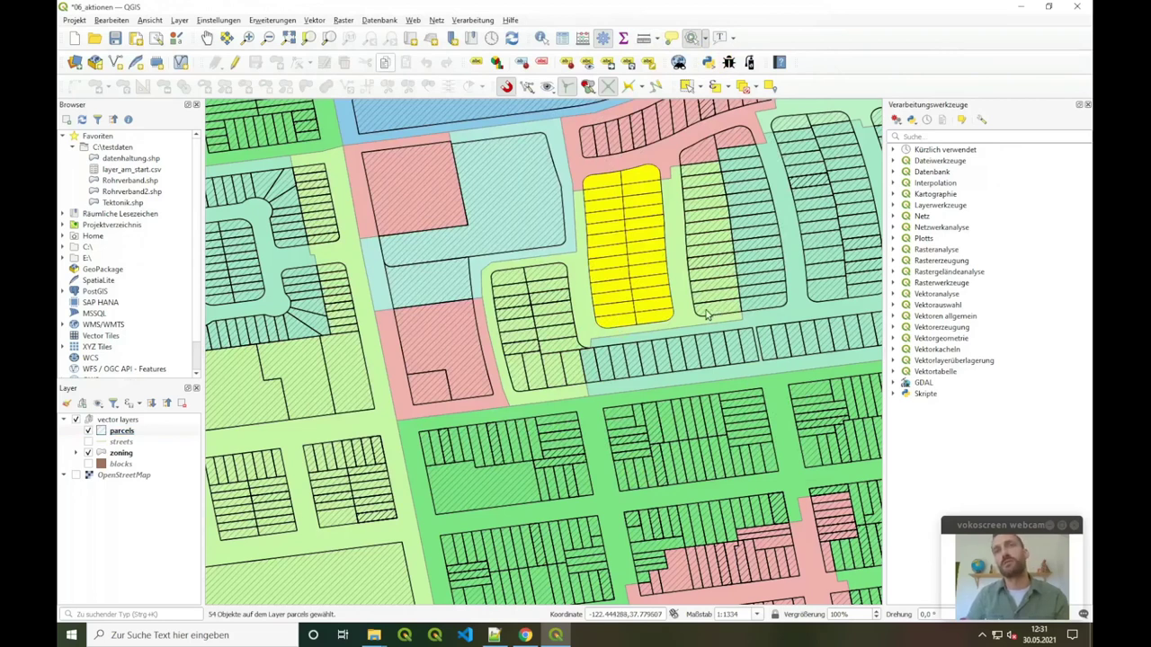
- Select single parcels at the lower end of the same block with the feature selection tool
left_click(687, 85)
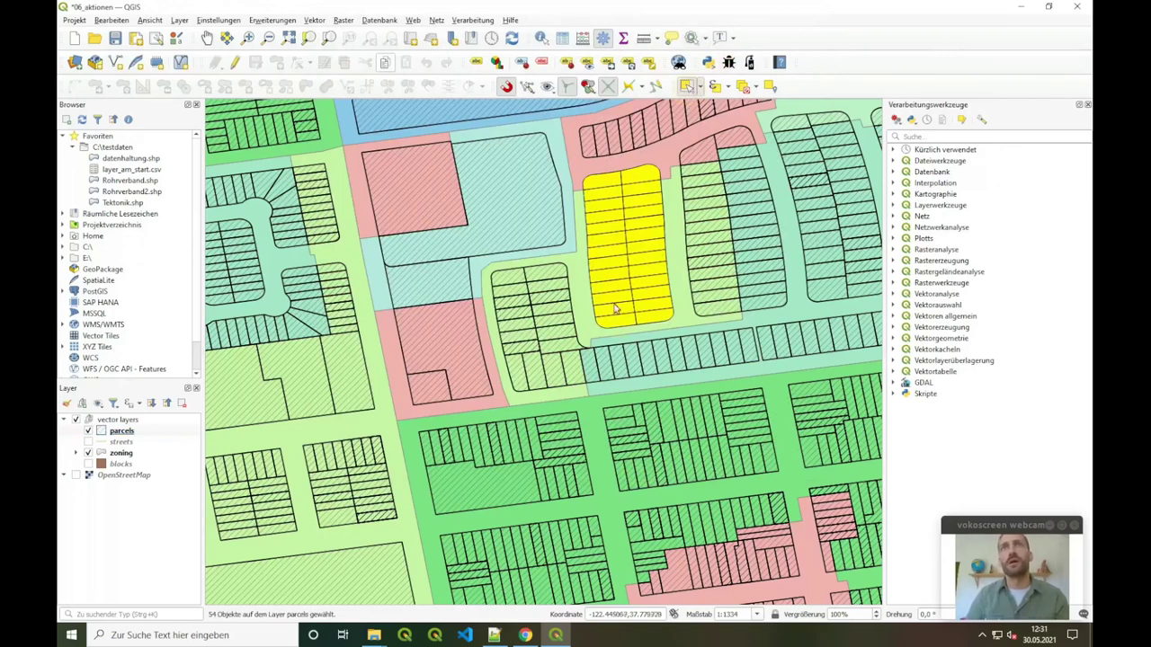
left_click(619, 324)
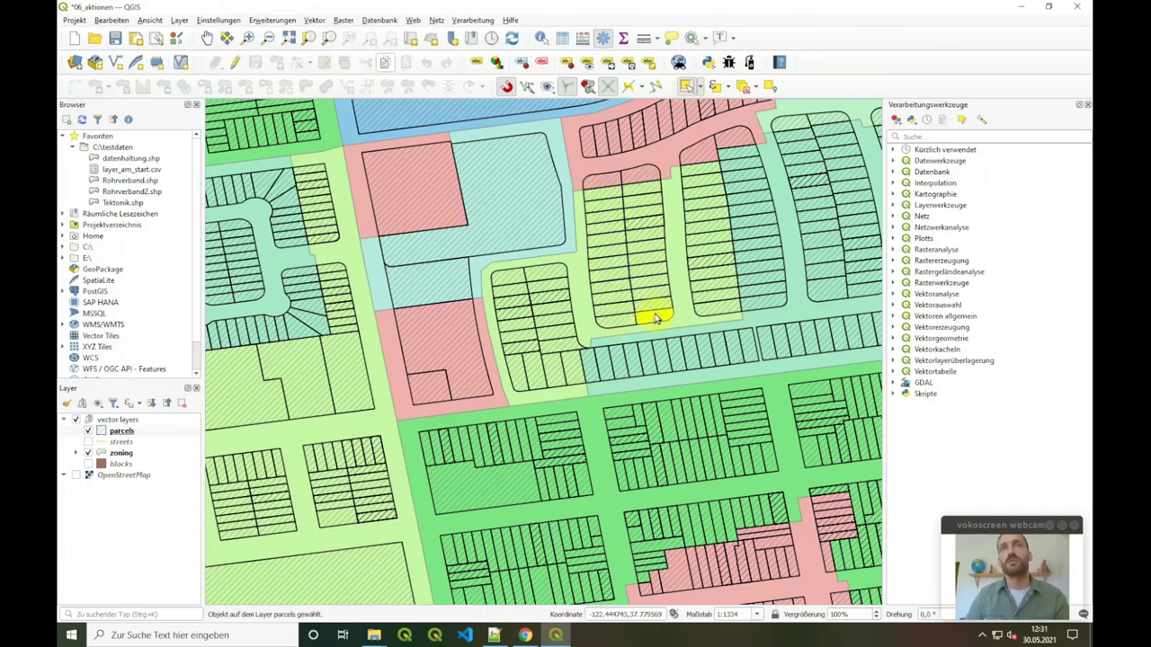
left_click(655, 305)
left_click(650, 298)
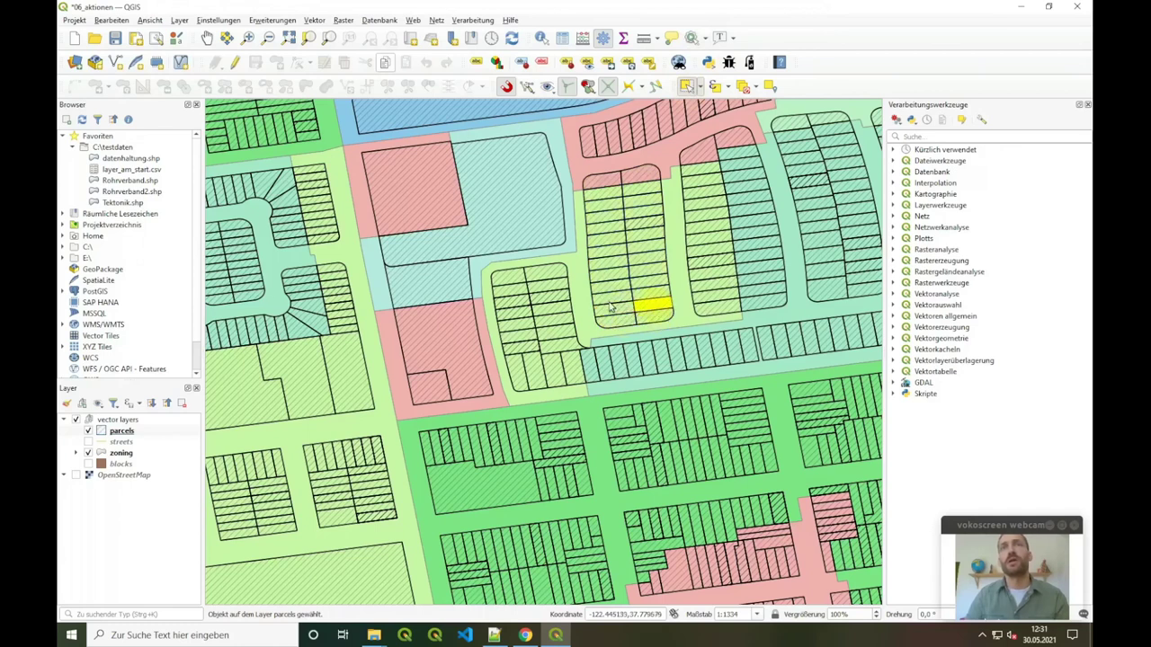
- Select single parcels at the elongated block's lower end, and run the parcel action on the adjacent eastern block to select all its parcels
left_click(621, 300)
left_click(645, 299)
left_click(629, 325)
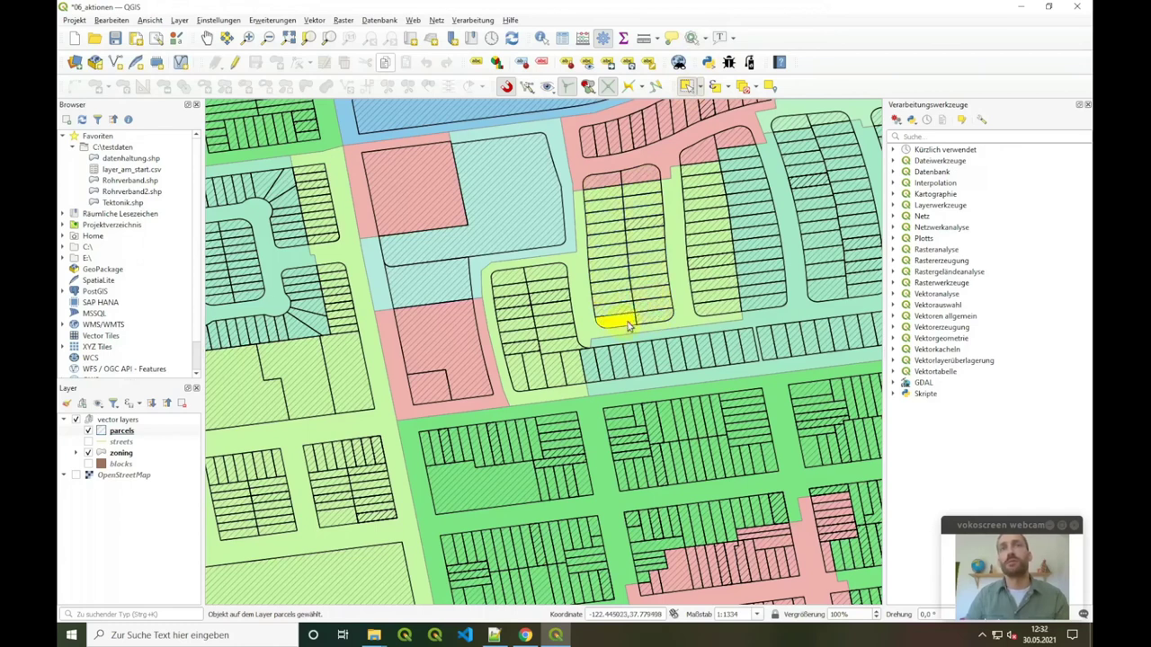
left_click(691, 37)
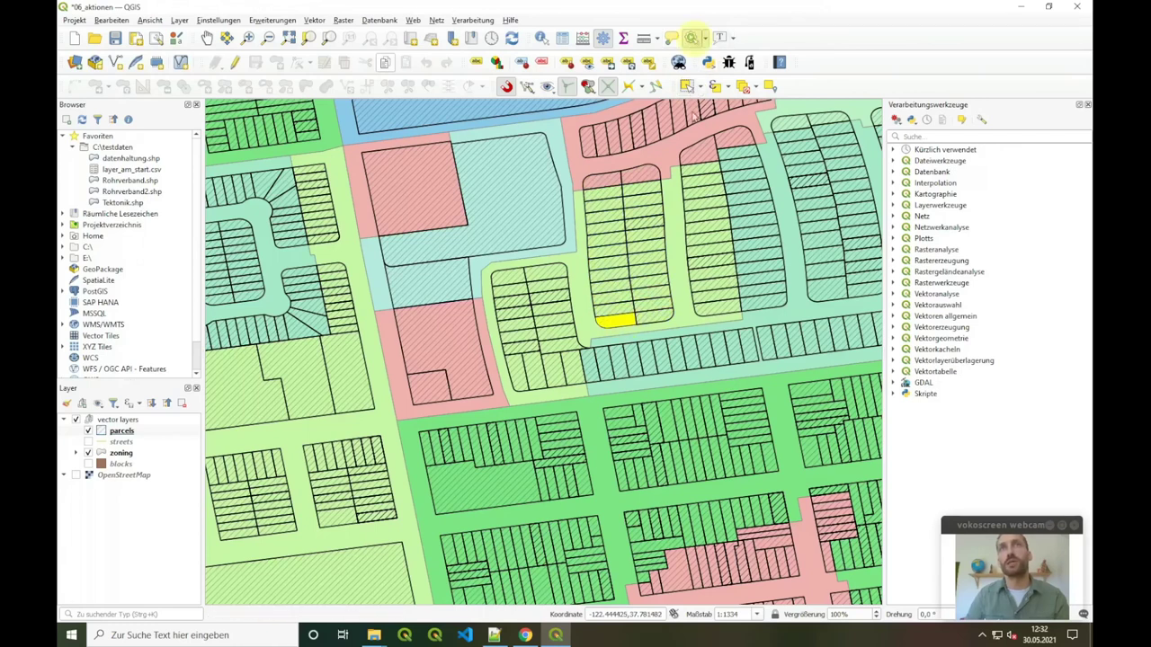
left_click(712, 313)
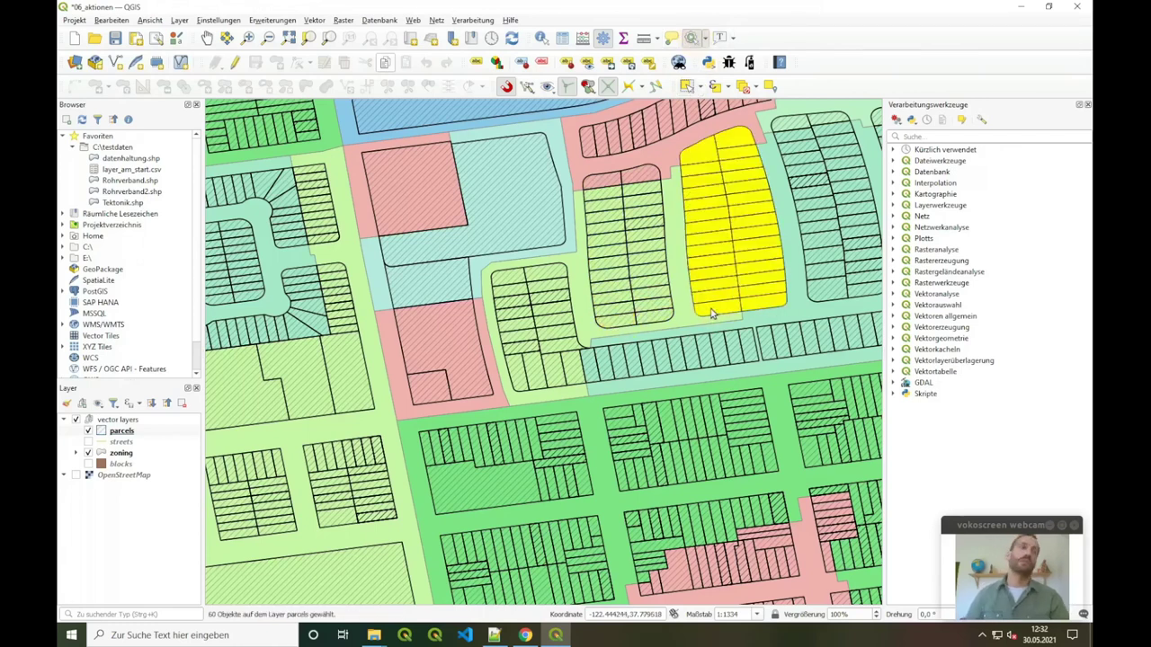
- Switch to Chrome and review the FOSSGIS session abstract's sections on macros, actions, the Processing toolbox, the --code parameter and plugins
left_click(525, 635)
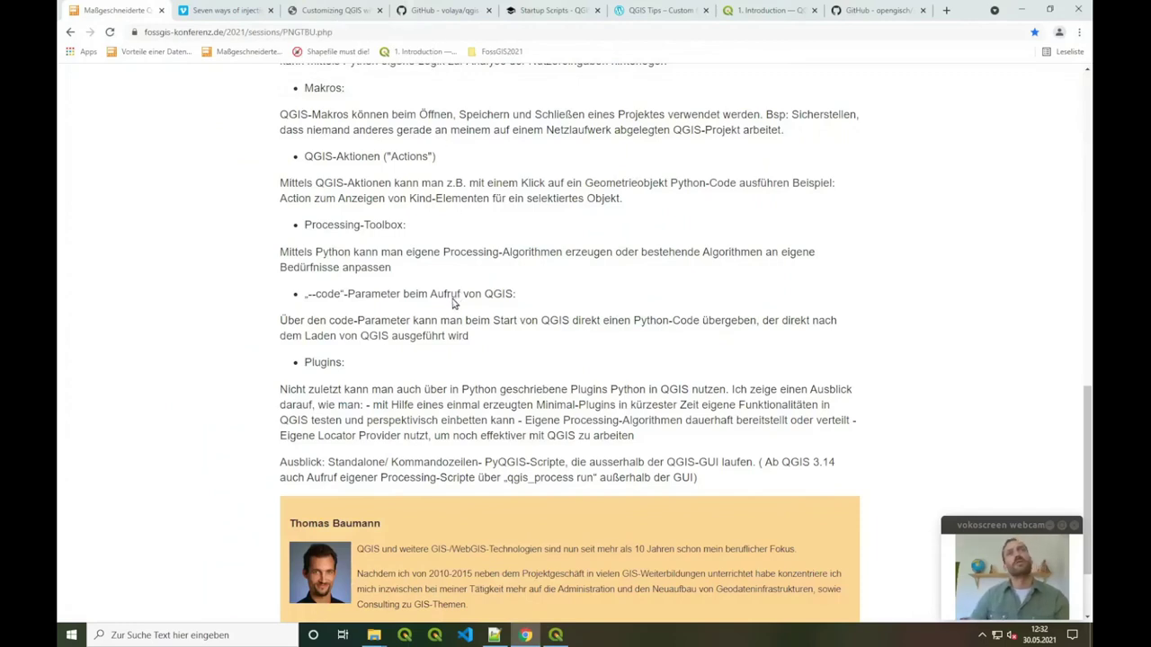
scroll(471, 341, "up", 1)
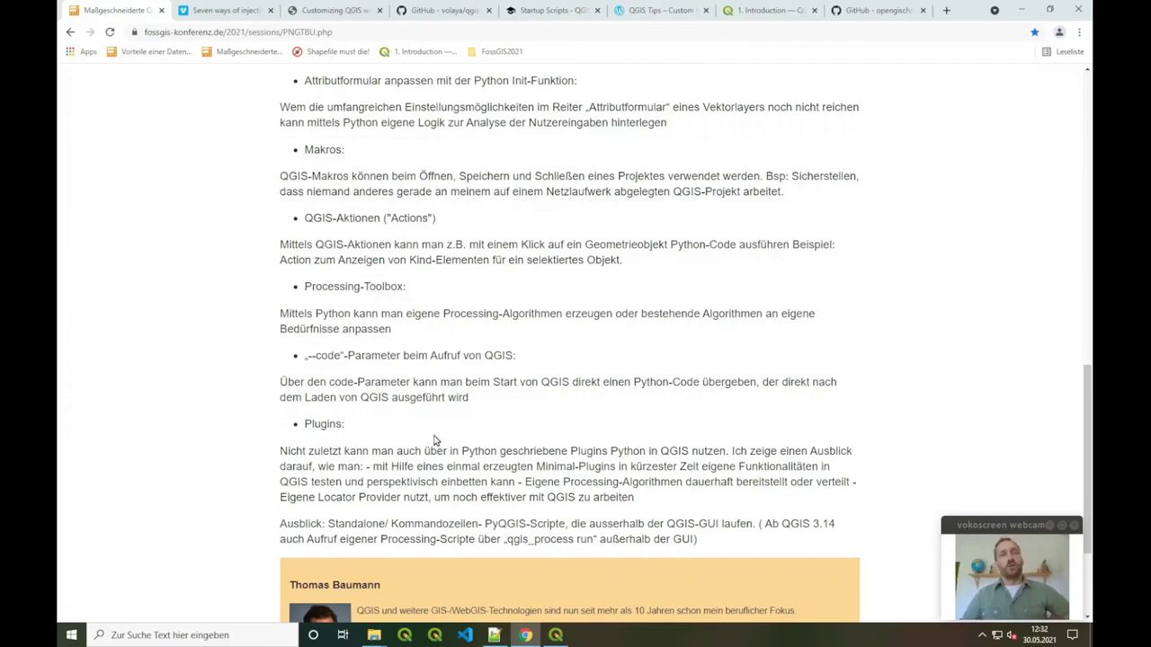
scroll(435, 440, "down", 1)
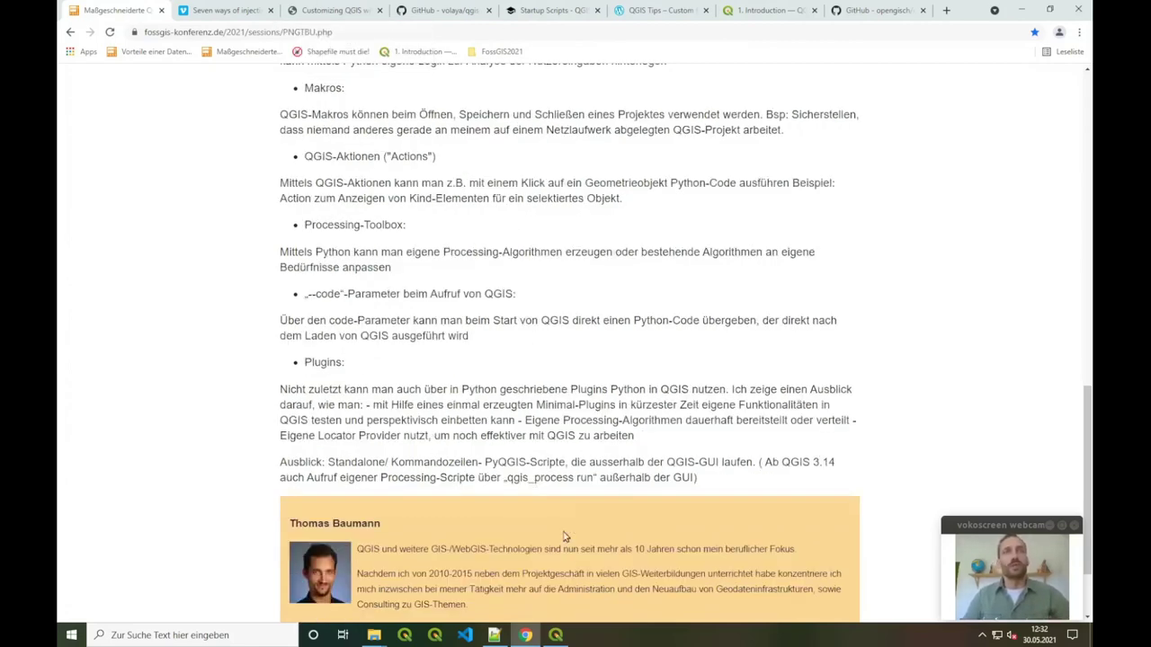